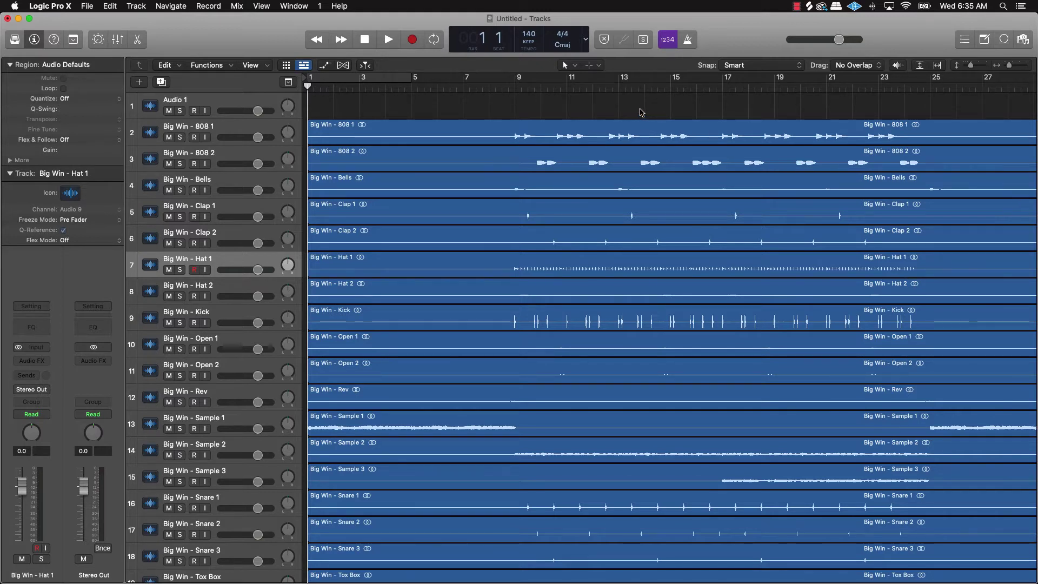
Step: Delete the empty Audio 1 track and set the cycle range from bar 9 to bar 23
click(277, 101)
key(super+BackSpace)
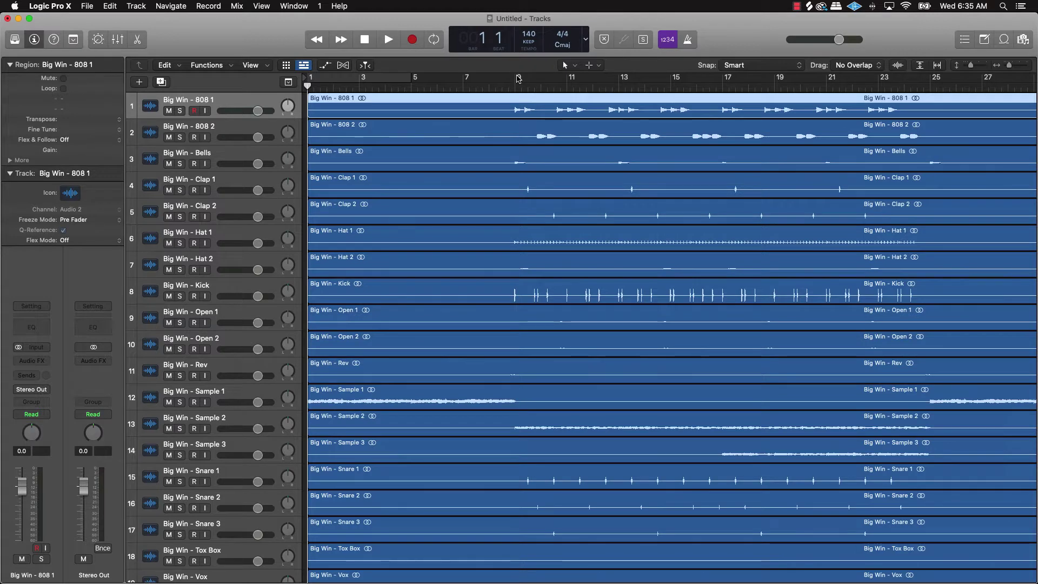
drag(518, 82, 879, 90)
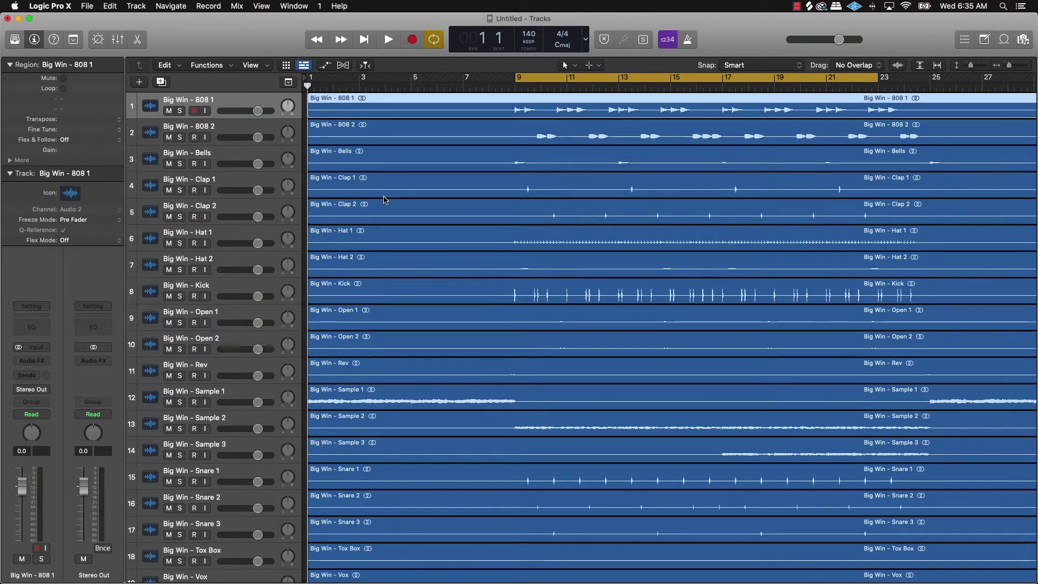
Step: Move the Kick track to the top of the track list and place Snare 1, 2 and 3 directly below 808 2
scroll(247, 200, down, 3)
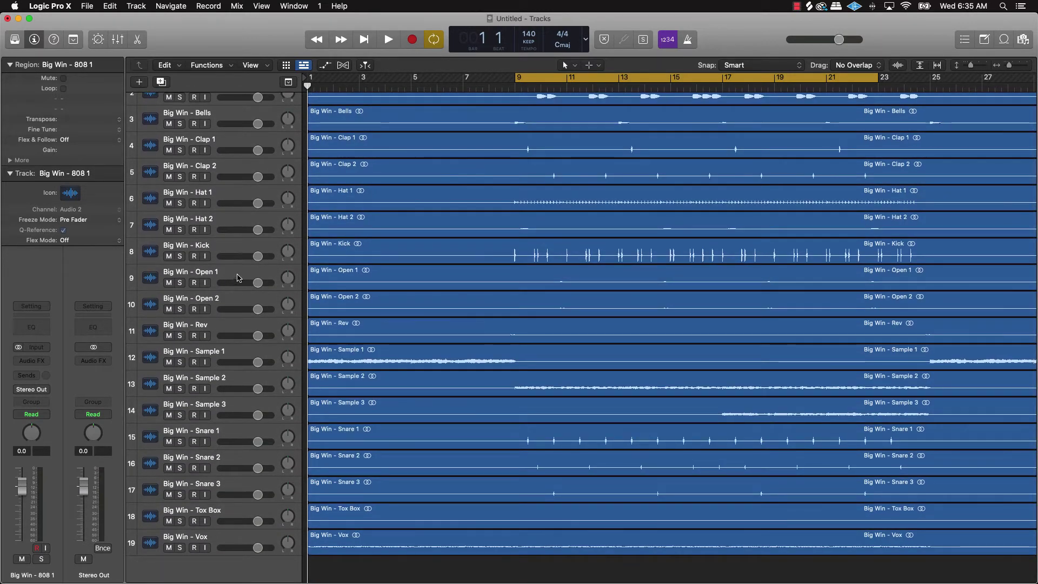
scroll(227, 269, up, 2)
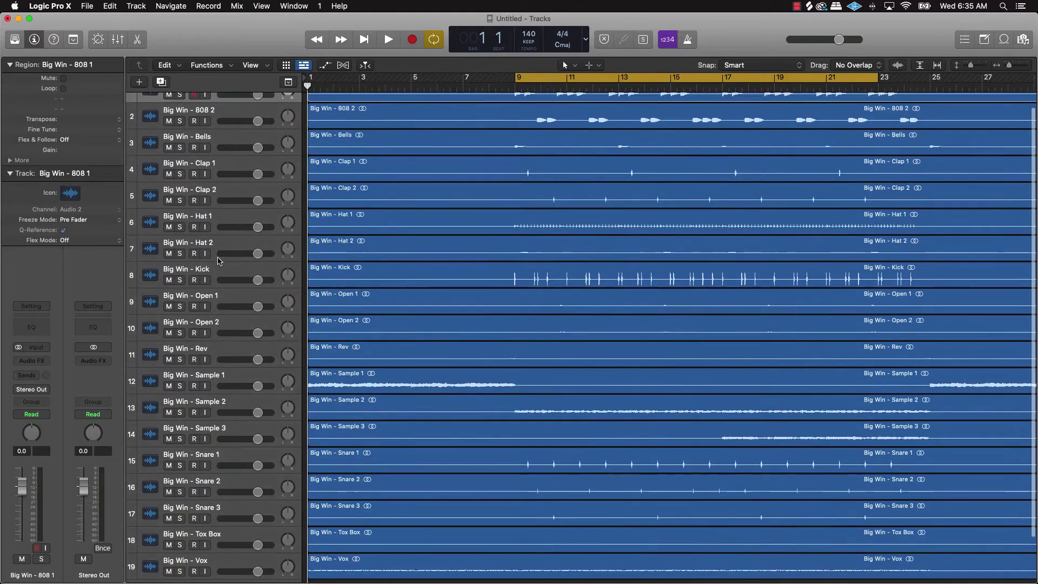
drag(219, 261, 227, 97)
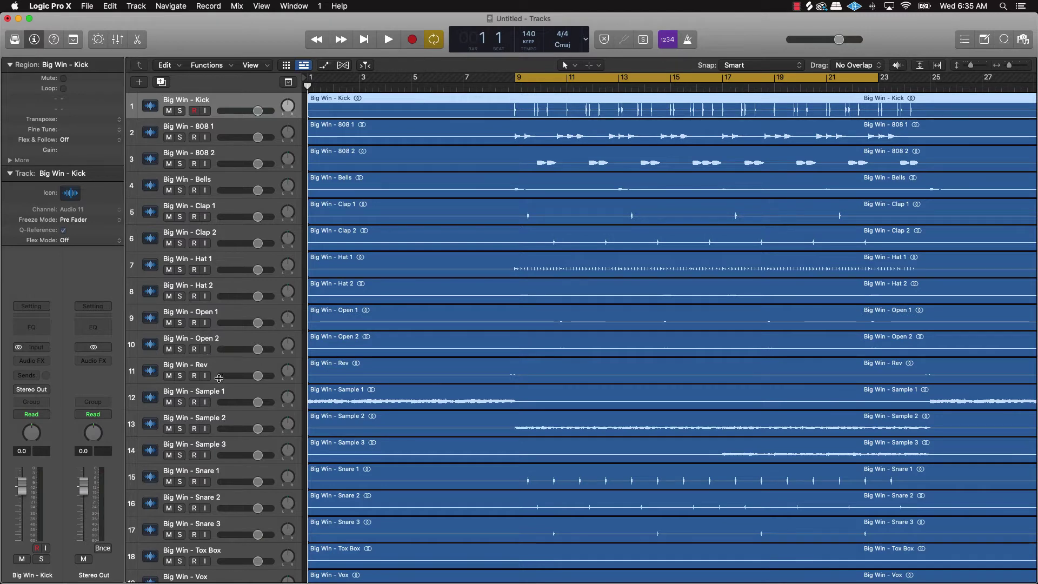
scroll(230, 432, down, 1)
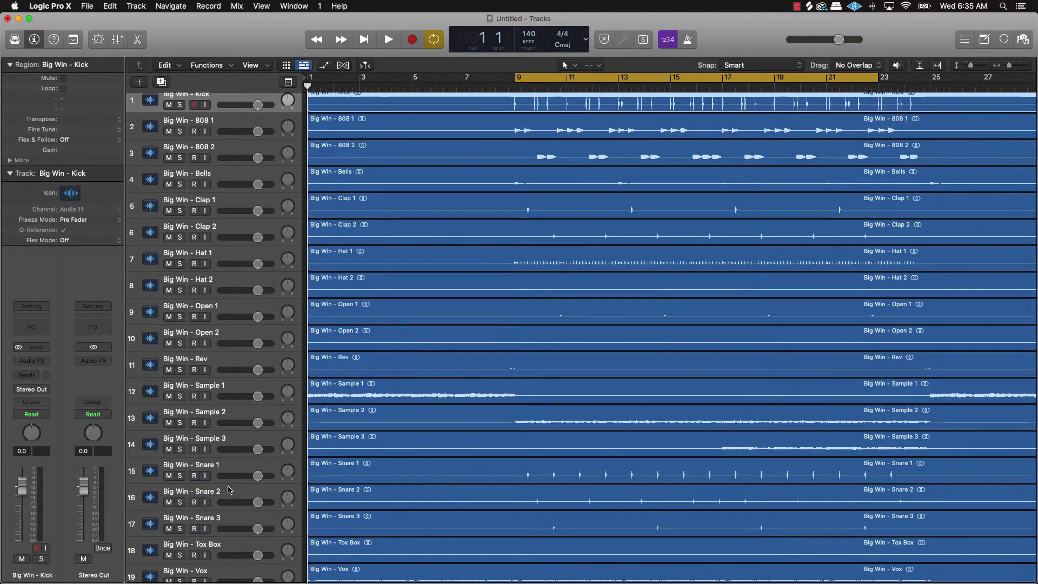
drag(227, 472, 227, 181)
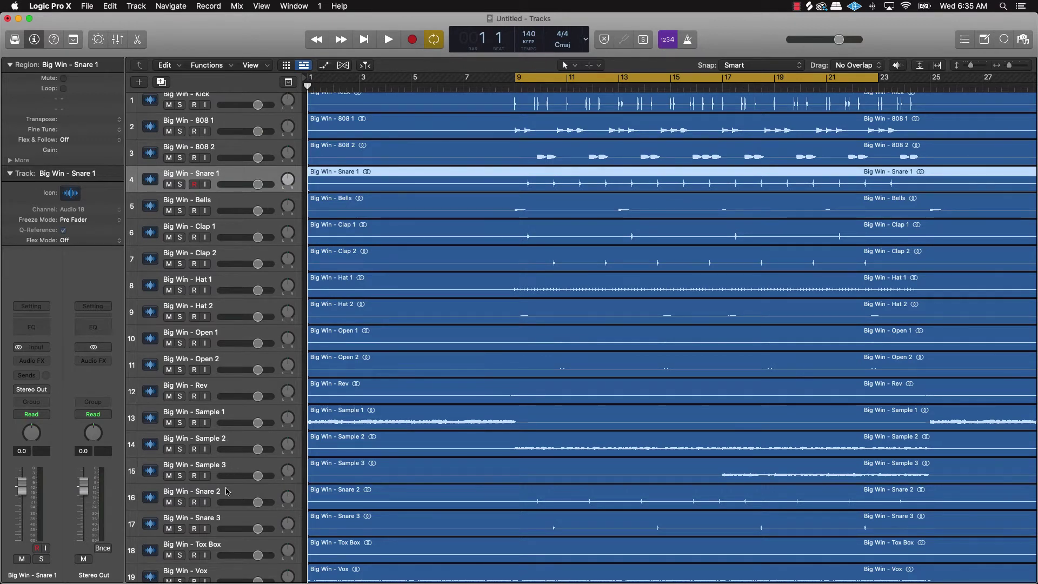
drag(228, 491, 228, 200)
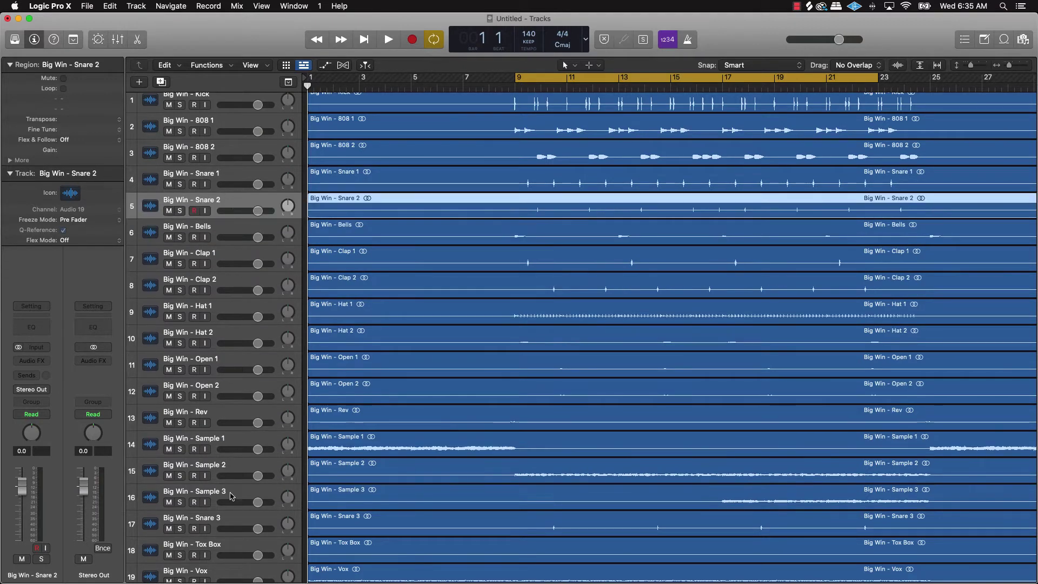
drag(225, 520, 239, 232)
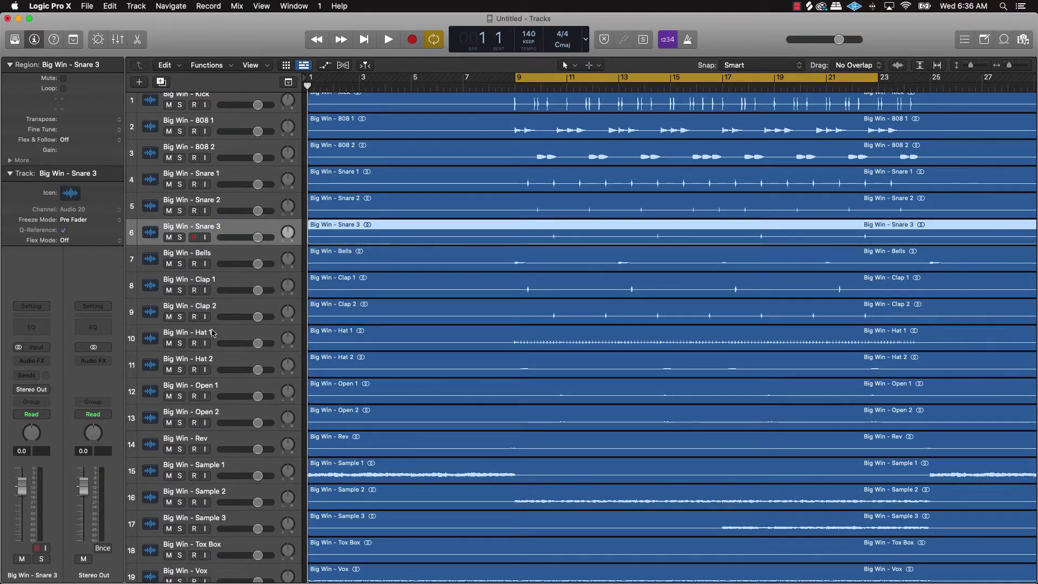
Step: Arrange the tracks below Snare 3 as Clap 1, Clap 2, Hat 1, Hat 2, and move Bells directly above Sample 1
drag(225, 325, 220, 259)
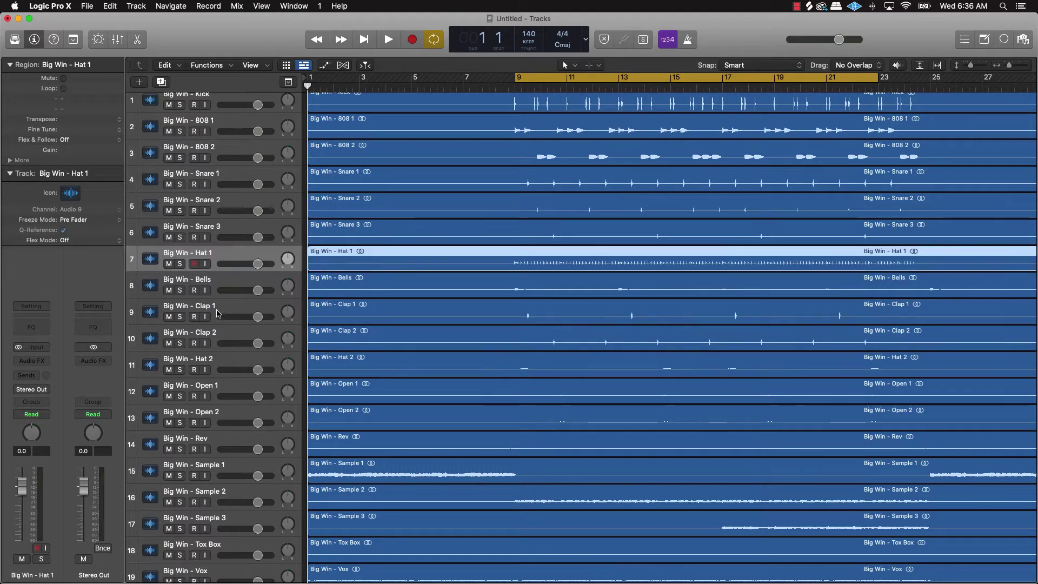
drag(218, 313, 219, 261)
drag(219, 336, 219, 291)
drag(219, 363, 219, 325)
drag(225, 417, 205, 459)
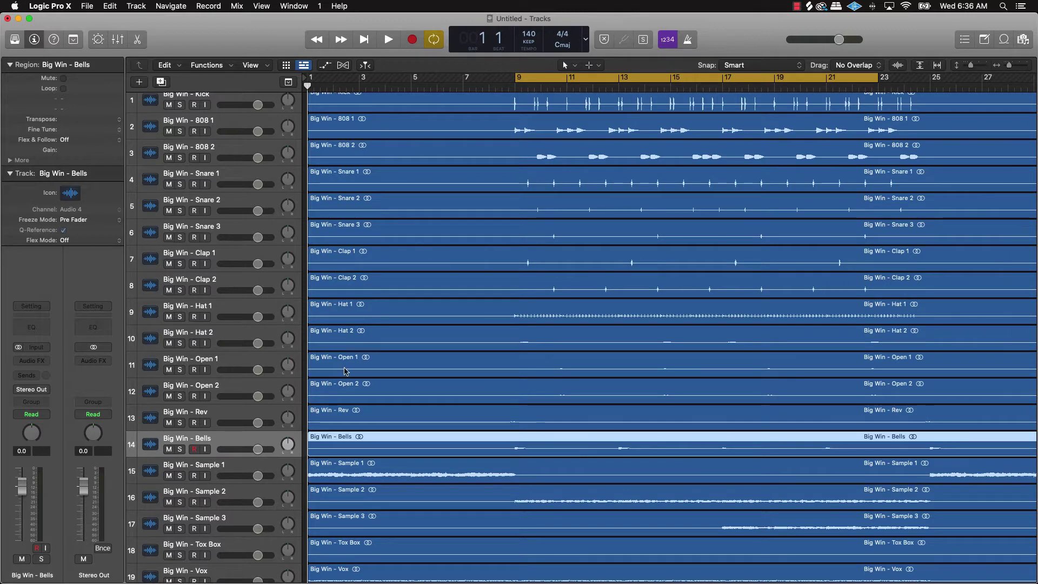
scroll(447, 269, up, 1)
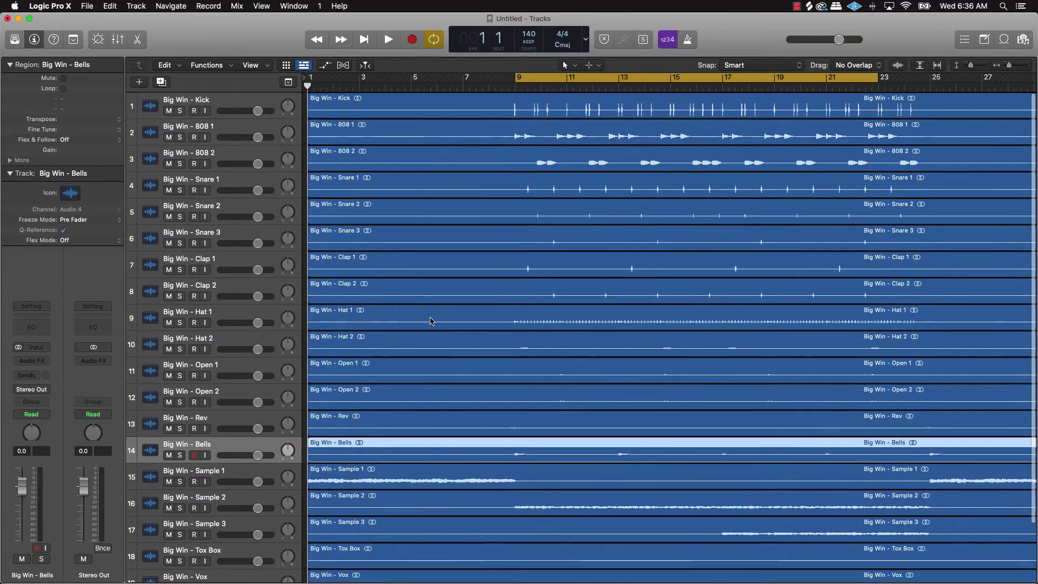
scroll(431, 321, up, 1)
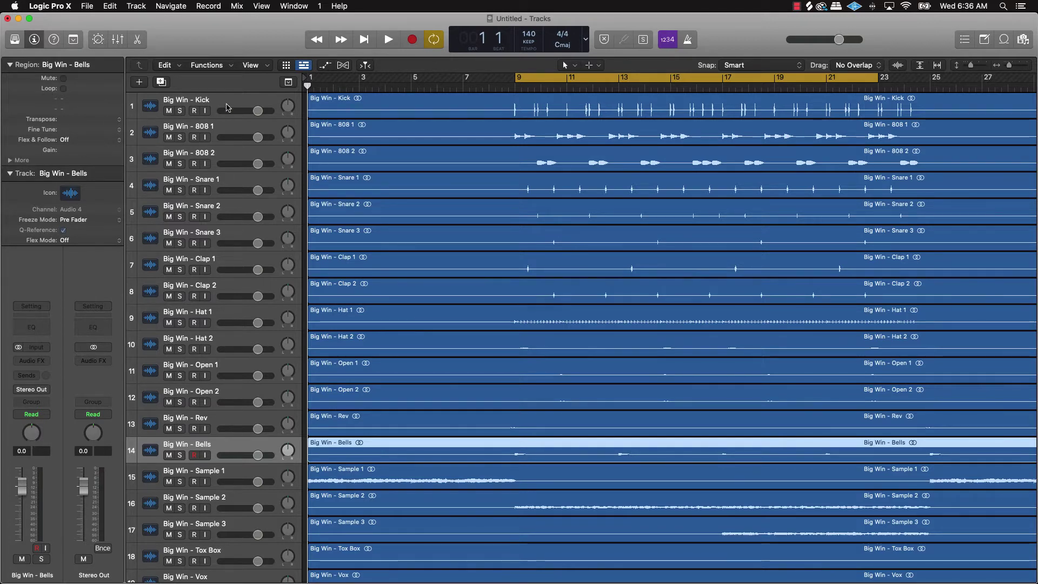
Step: Solo the Kick track and play part of the cycle range to check its level
click(230, 104)
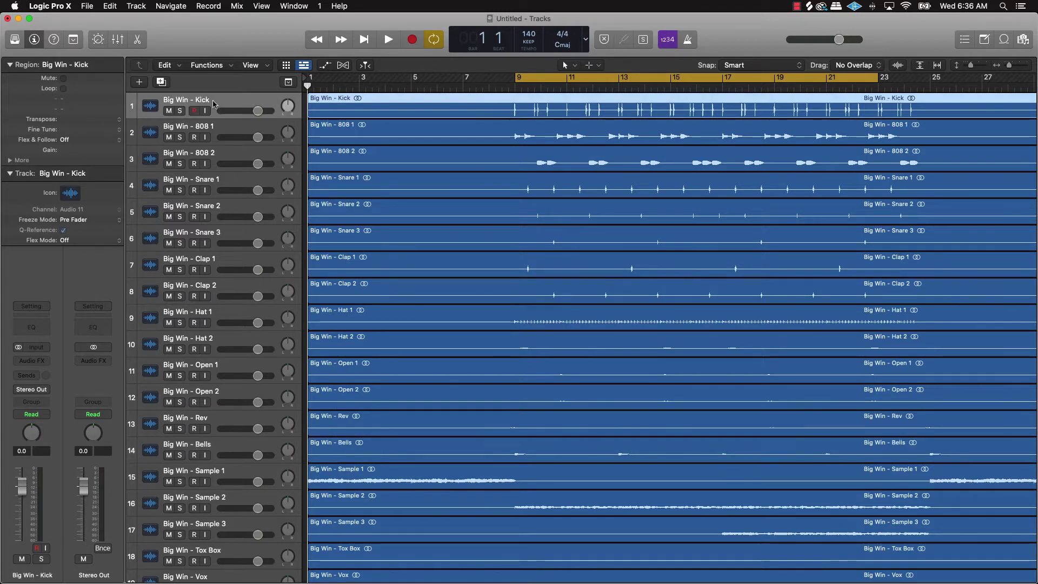
click(180, 111)
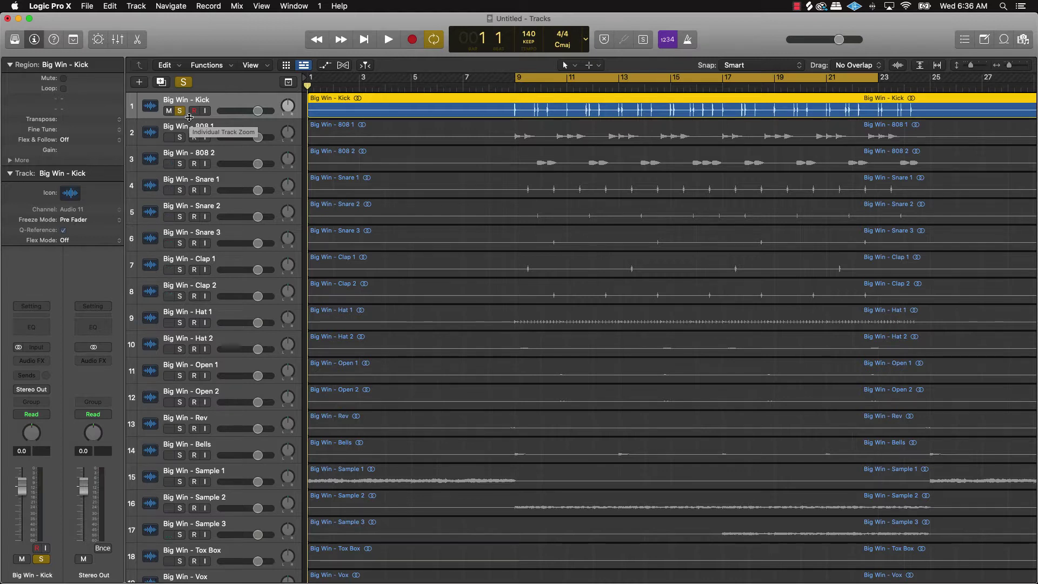
key(space)
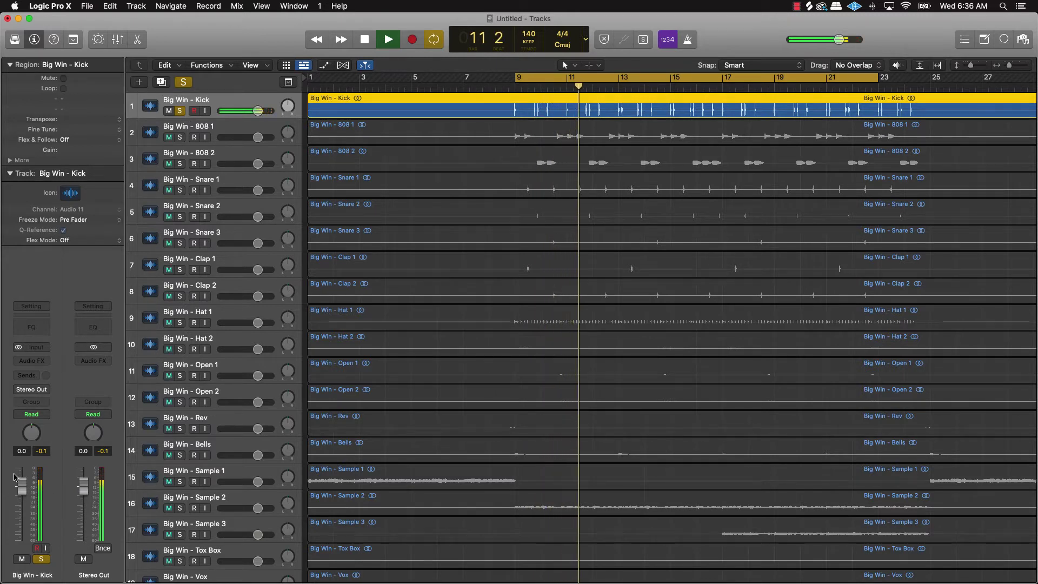
key(space)
Step: Insert the stereo RBass plug-in on the Kick track, with frequency 51 Hz and intensity -1.0 dB, checking the sound during playback
click(45, 362)
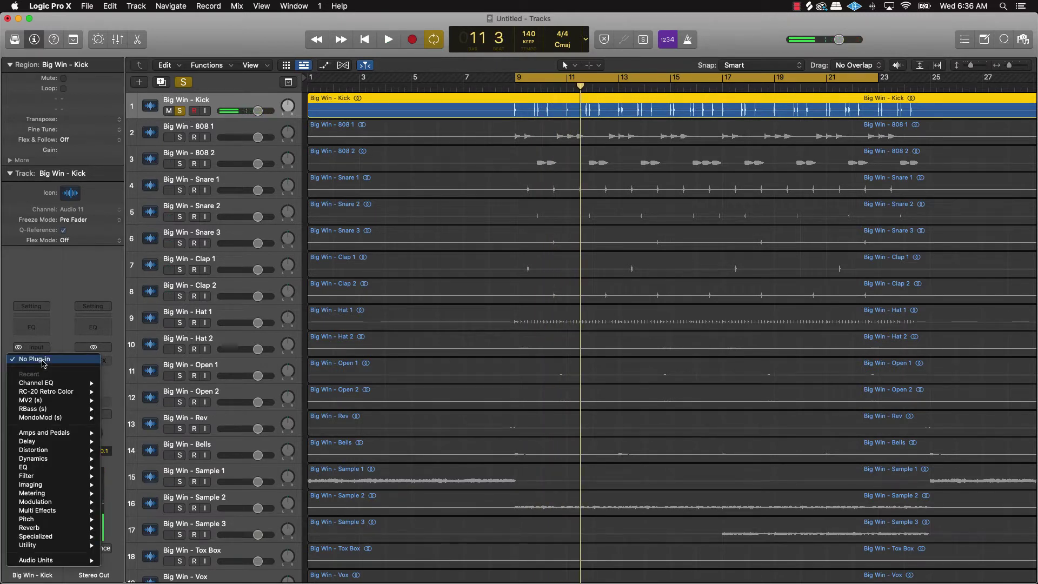
mouse_move(56, 413)
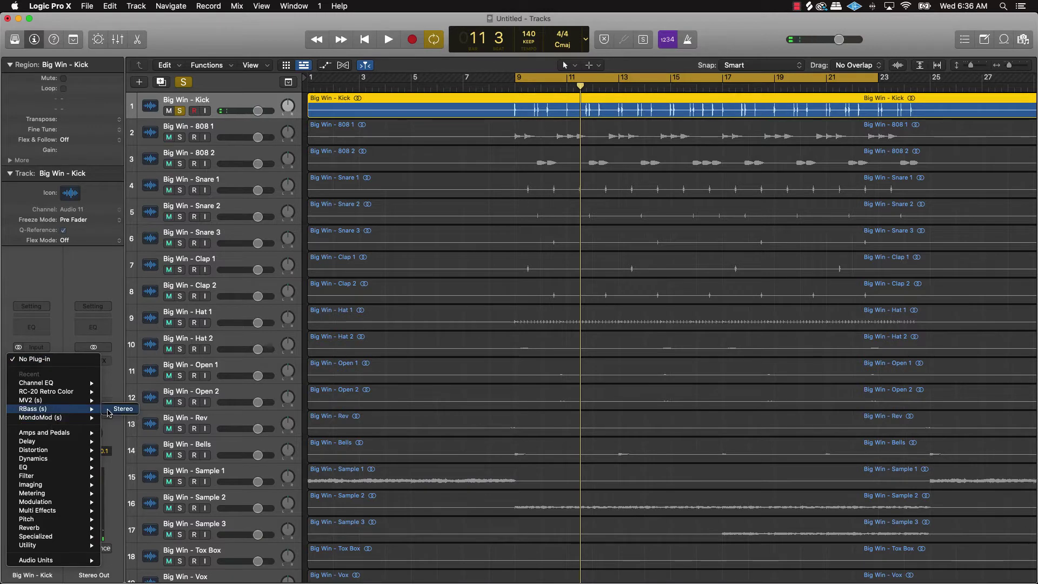
click(111, 410)
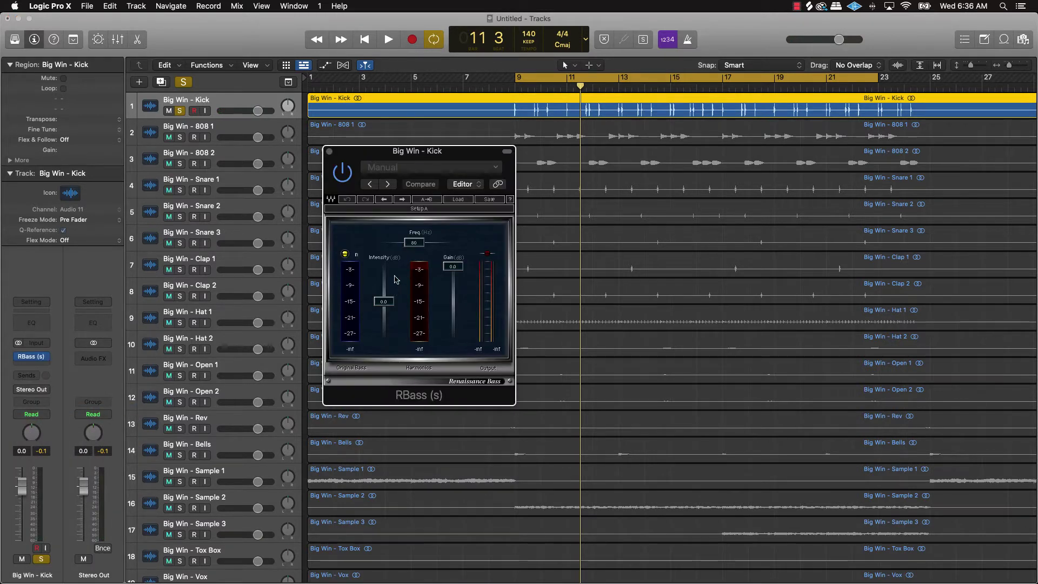
drag(414, 242, 403, 242)
drag(372, 310, 372, 314)
key(space)
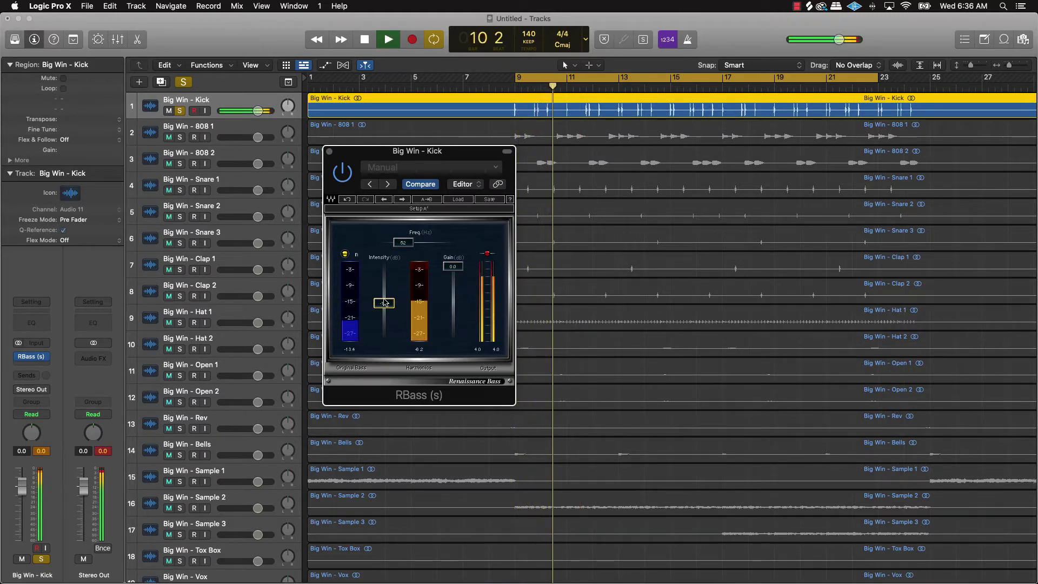
drag(403, 242, 404, 242)
key(space)
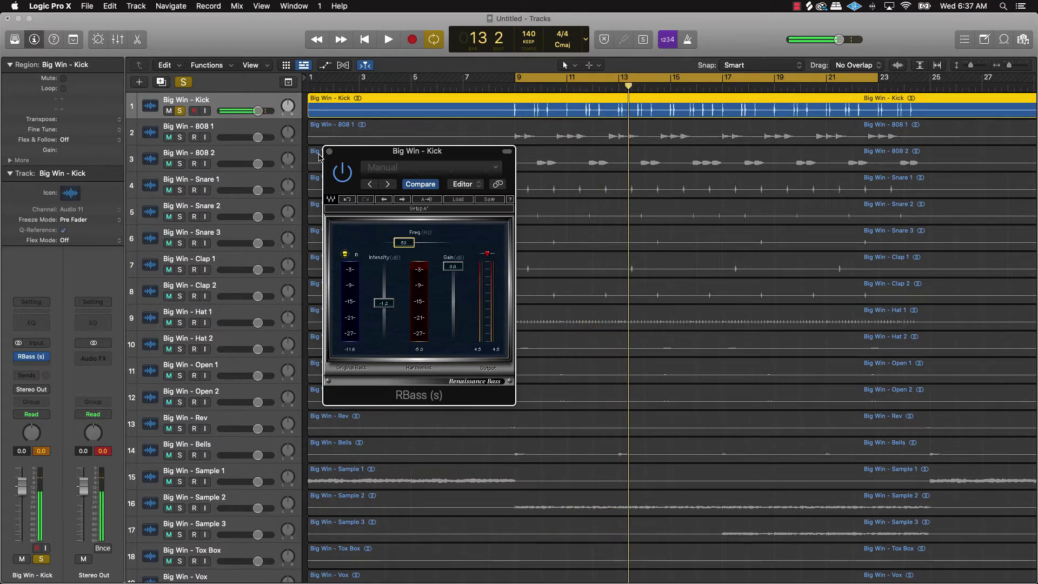
click(329, 151)
Step: Add a Channel EQ to the Kick track with a low cut at 28 Hz and 48 dB/Oct, and audition it
click(28, 323)
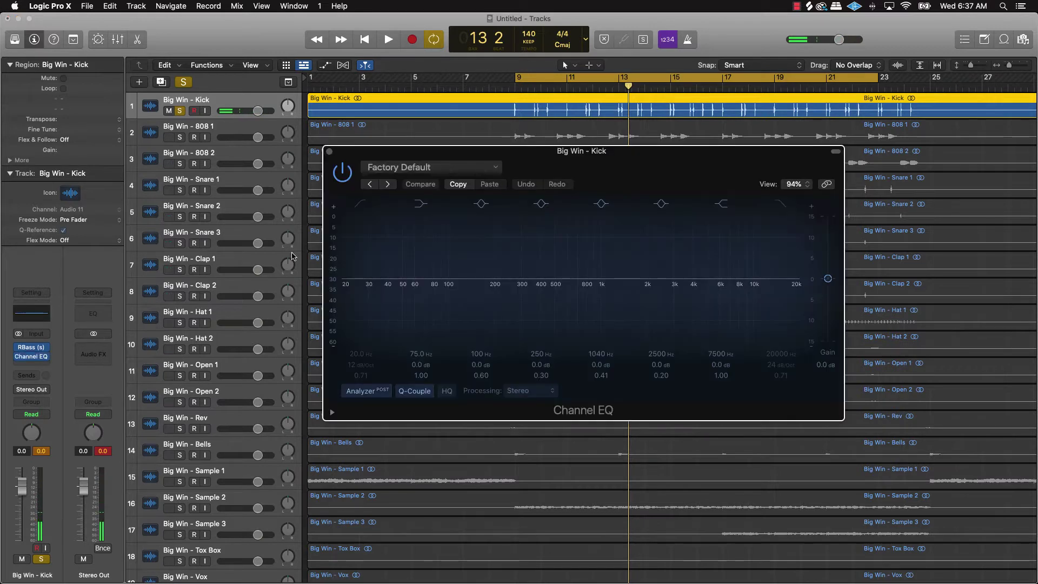
drag(356, 327, 364, 327)
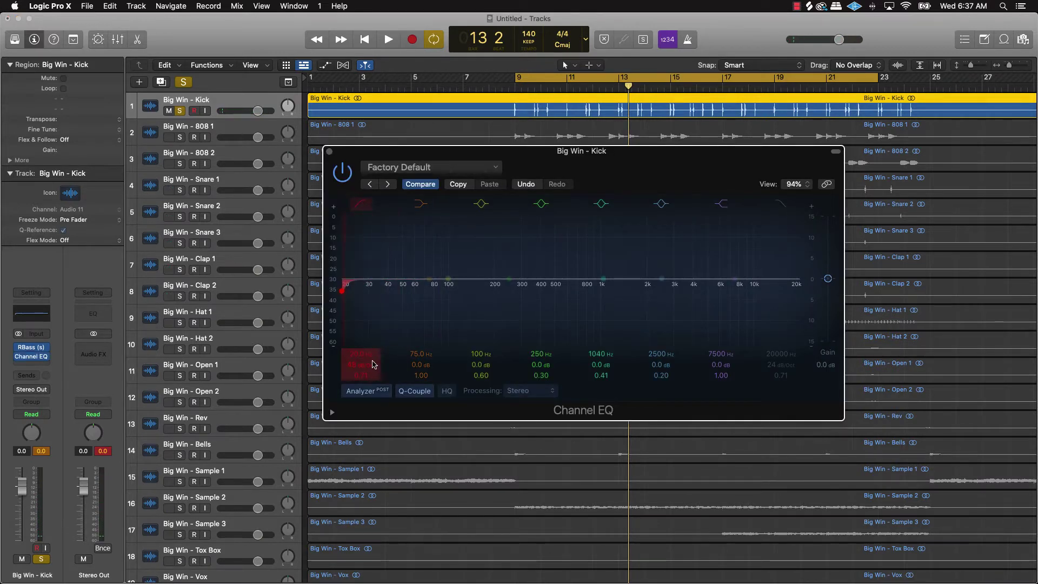
drag(375, 365, 377, 347)
key(space)
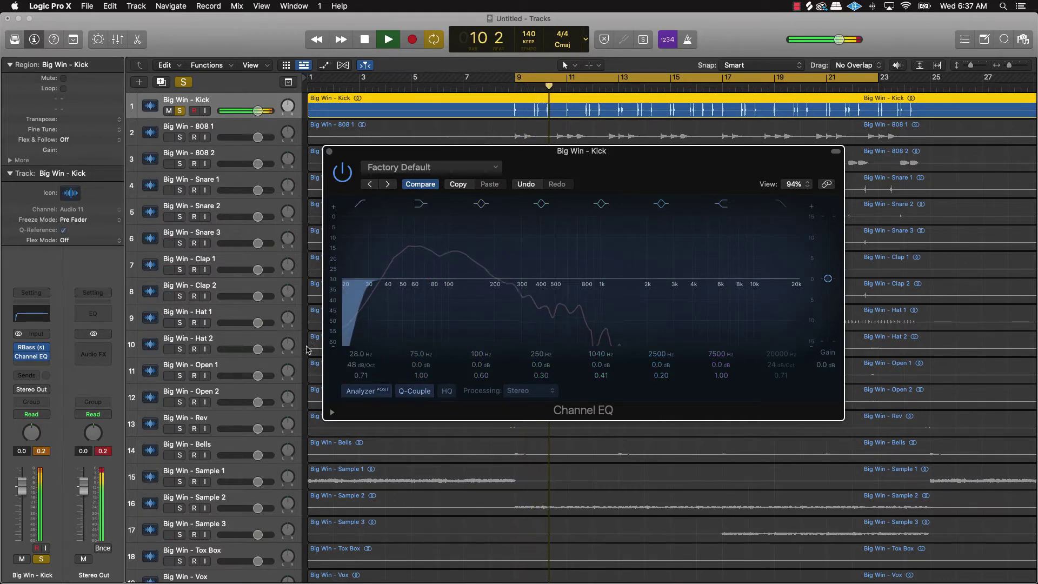
key(space)
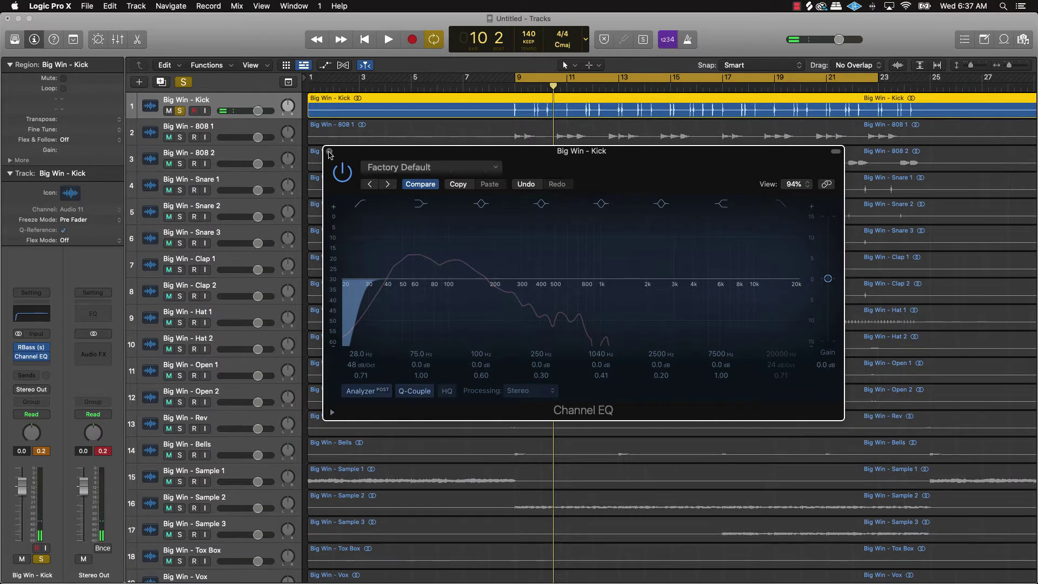
click(329, 152)
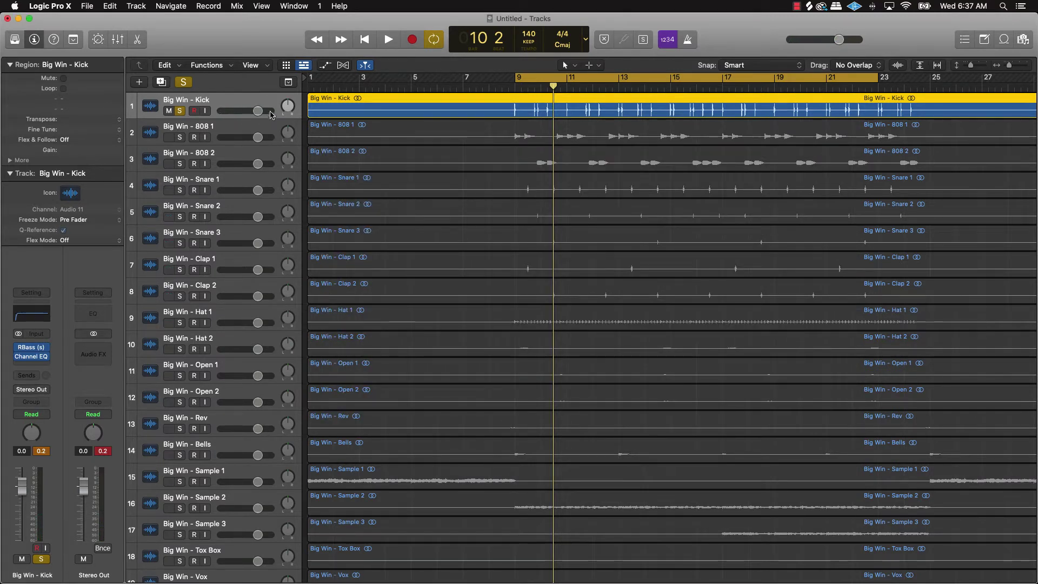
Step: Raise the Kick track's volume to +1.8 dB and play it back to check the level
drag(264, 115, 272, 113)
key(space)
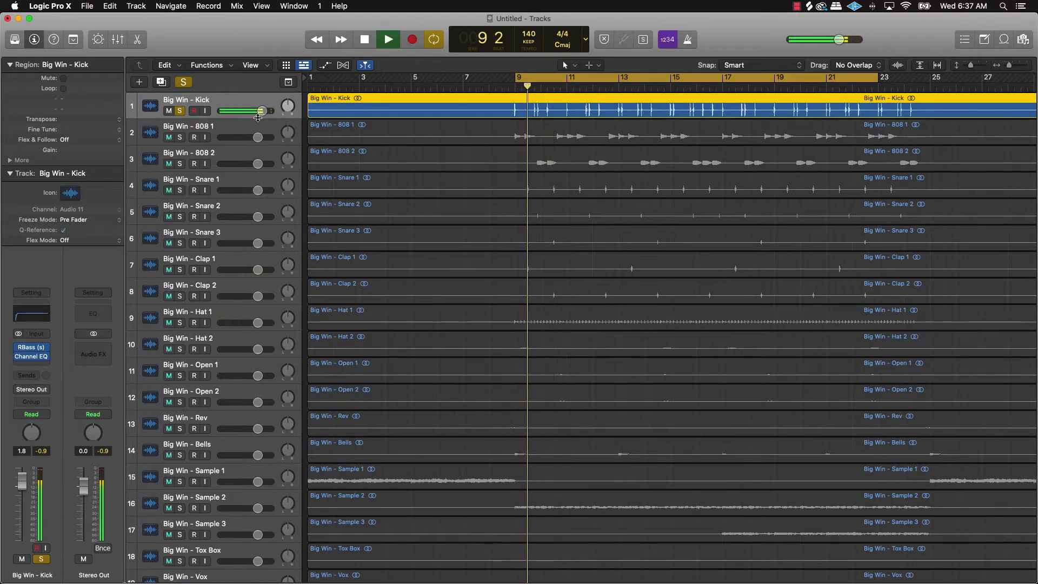
key(space)
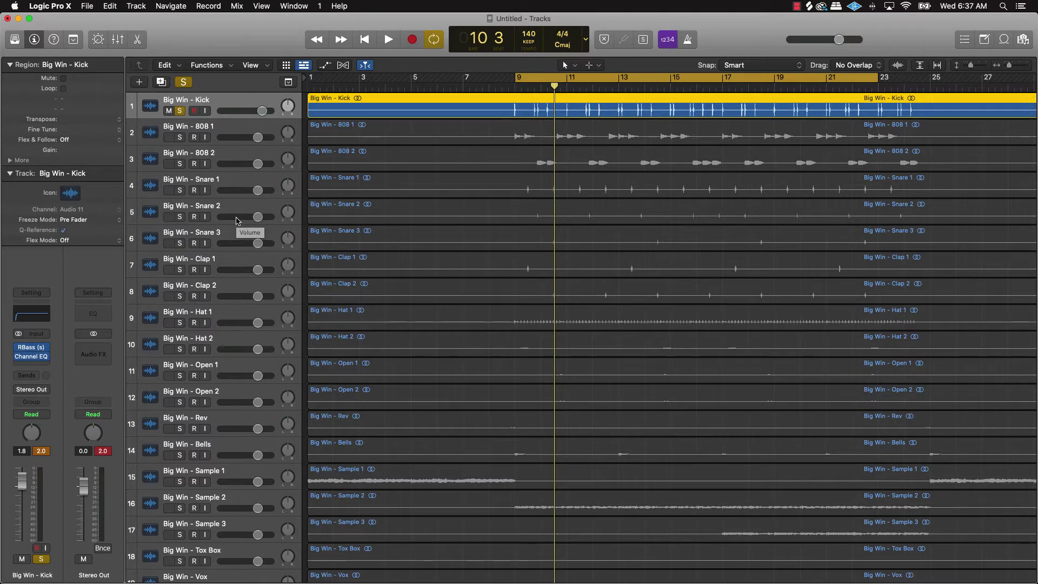
Step: During playback, add Snare 1, 2 and 3 to the solo and raise their volumes slightly, with Snare 3 at +0.6 dB
click(180, 192)
key(space)
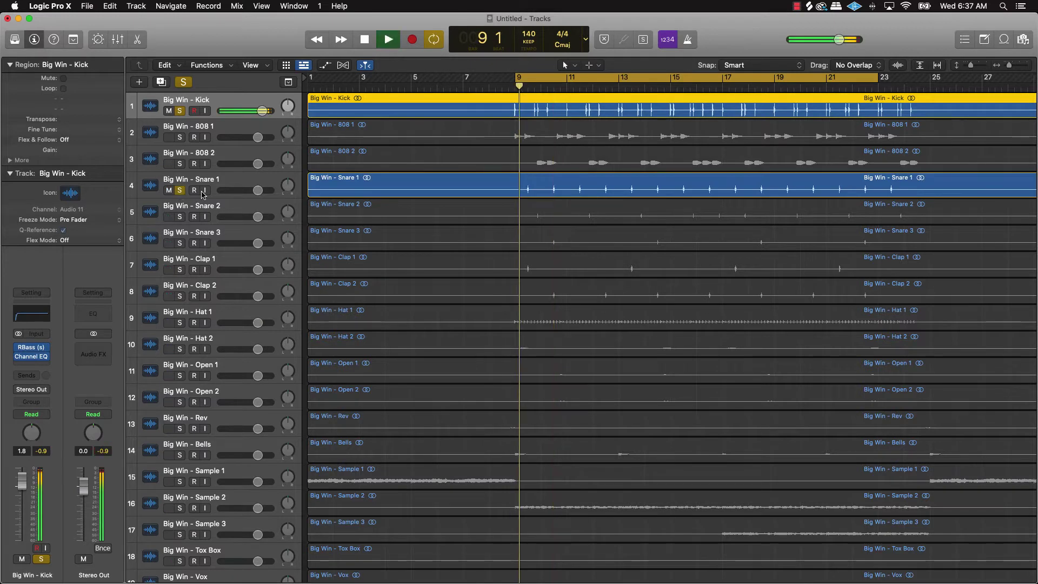
drag(264, 191, 260, 213)
click(180, 216)
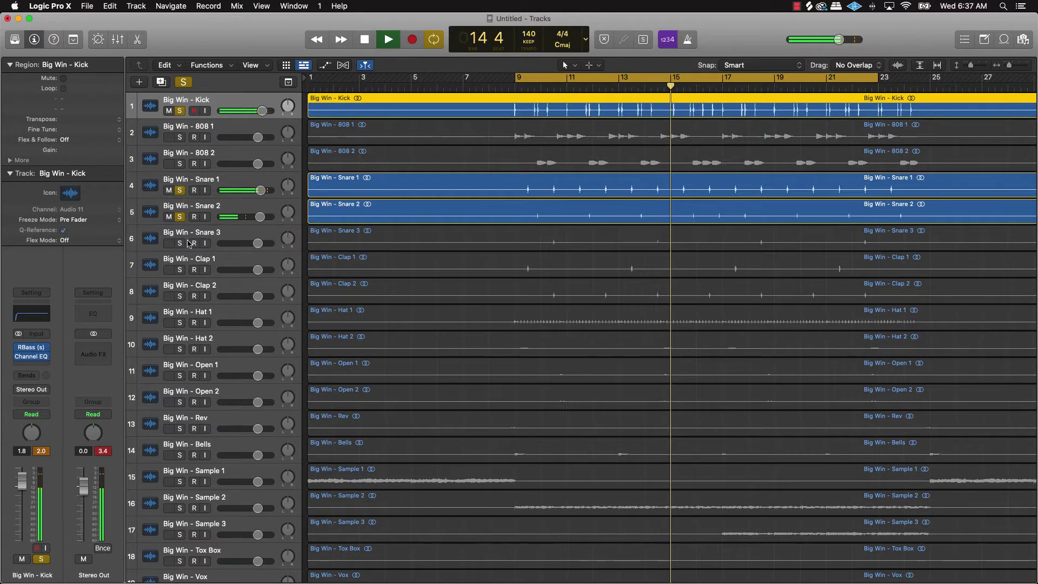
click(180, 243)
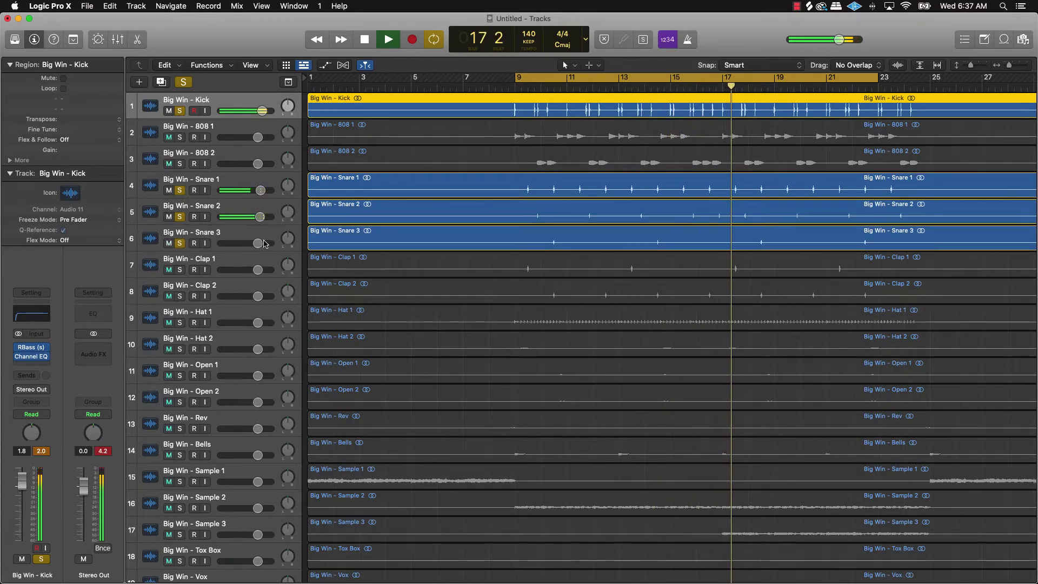
drag(258, 243, 260, 243)
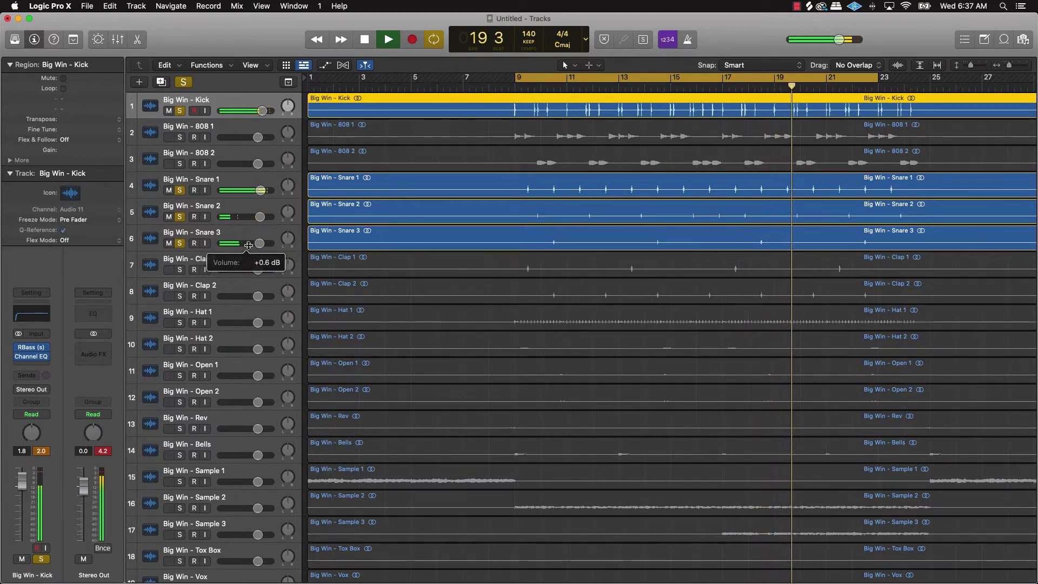
Step: During playback, add Clap 1 and Clap 2 to the solo and lower Clap 1's volume to -1.5 dB
click(180, 270)
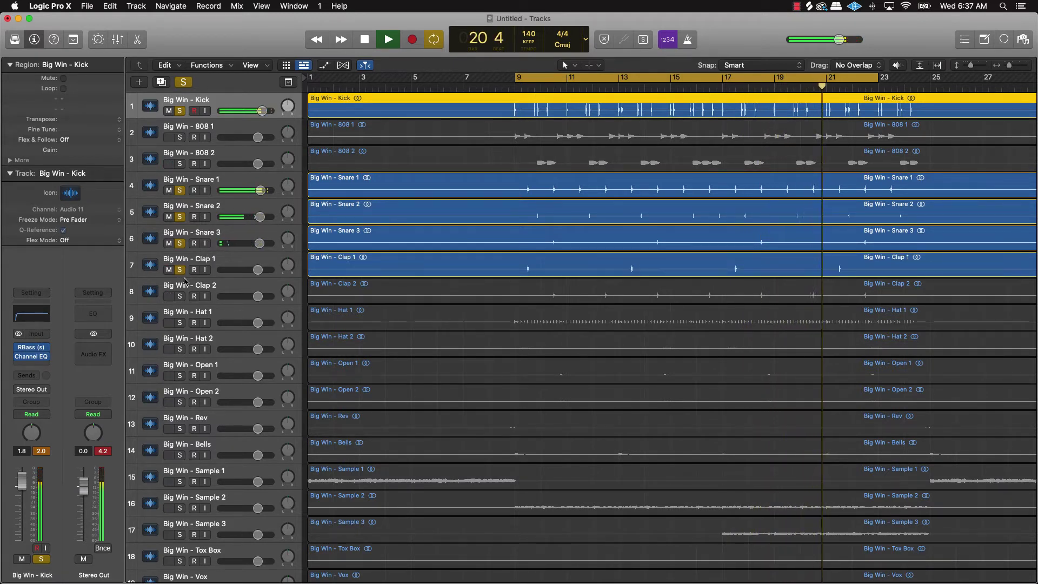
drag(258, 270, 254, 270)
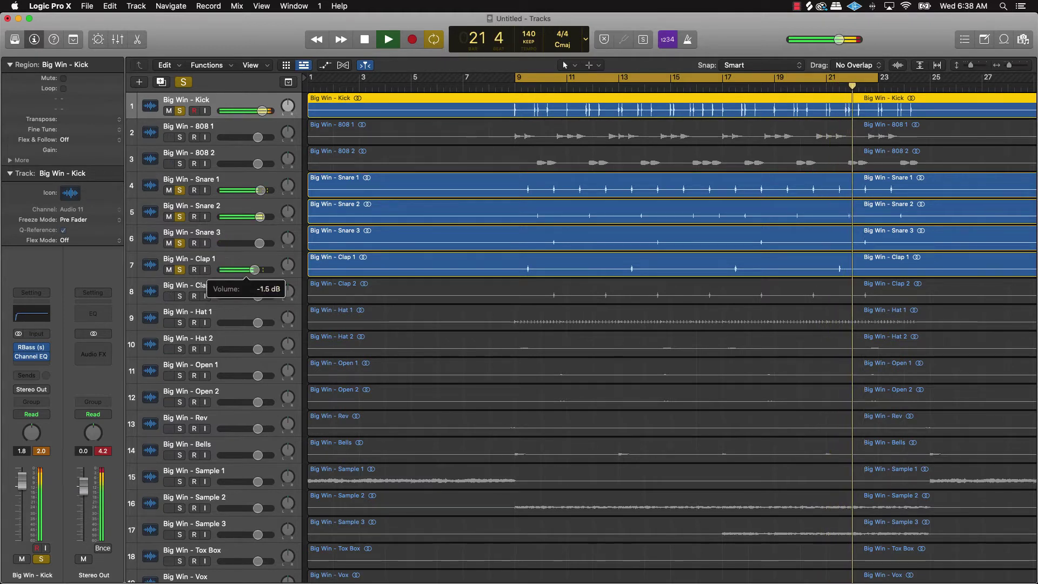
click(180, 296)
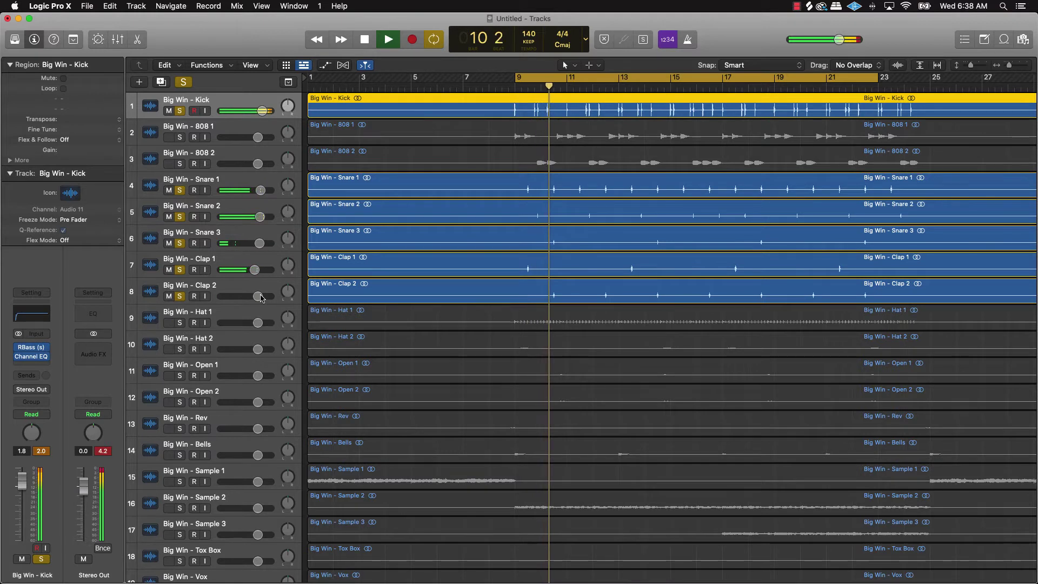
mouse_move(262, 300)
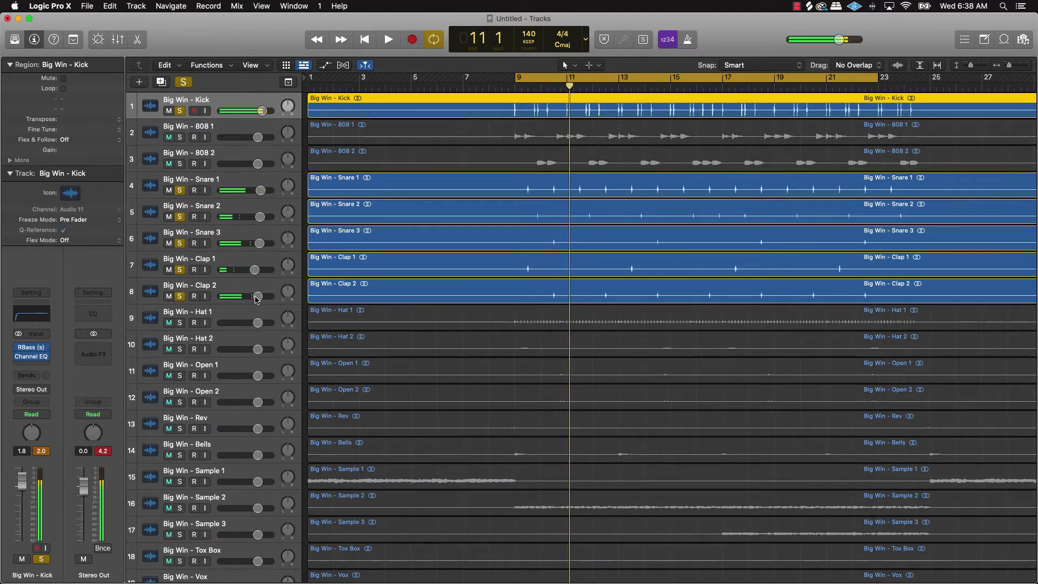
Step: Move the Snare 1, 2 and 3 and Clap 1 and 2 tracks directly below the Kick track, above both 808 tracks
drag(230, 184, 224, 135)
drag(215, 203, 227, 158)
drag(229, 237, 242, 206)
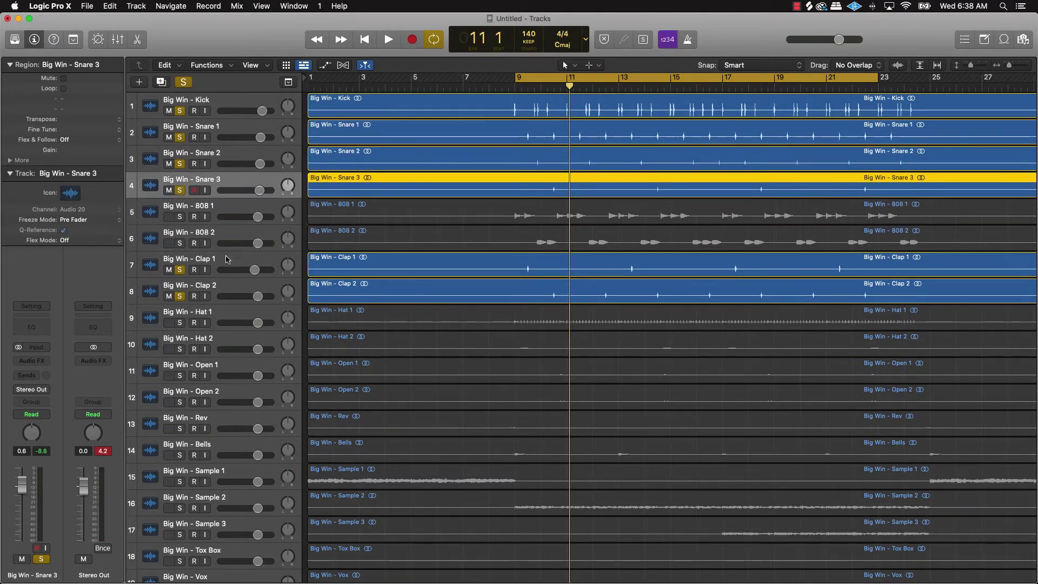
drag(227, 259, 233, 209)
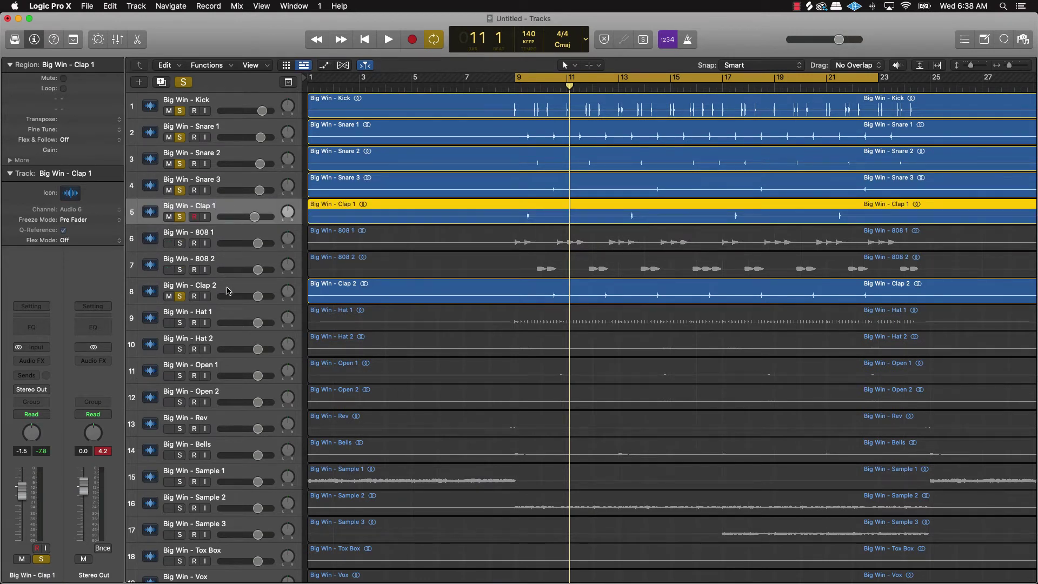
drag(227, 290, 234, 233)
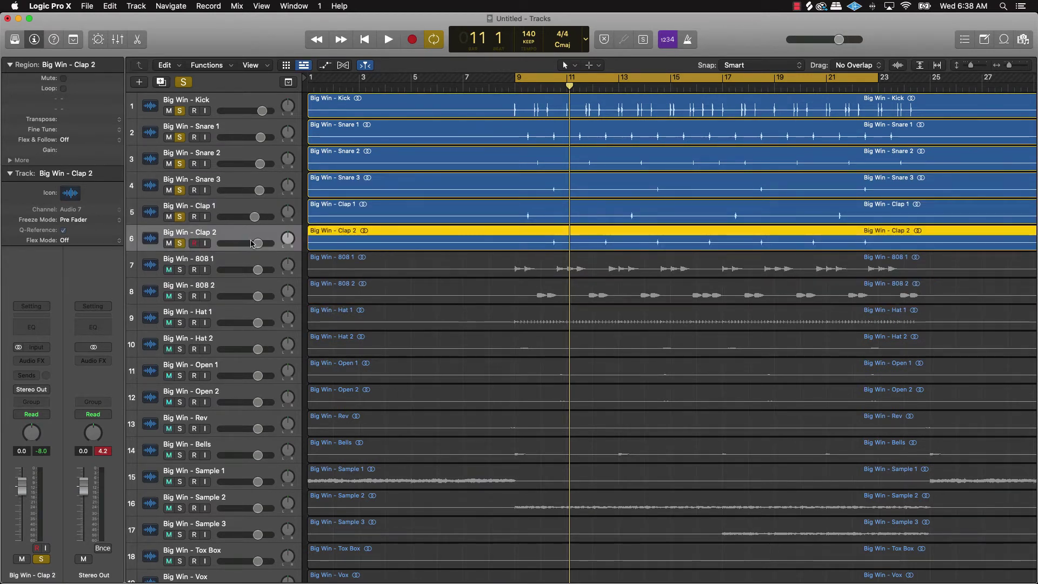
Step: Add 808 1 to the solo and lower its volume to -2.0 dB during playback
click(180, 270)
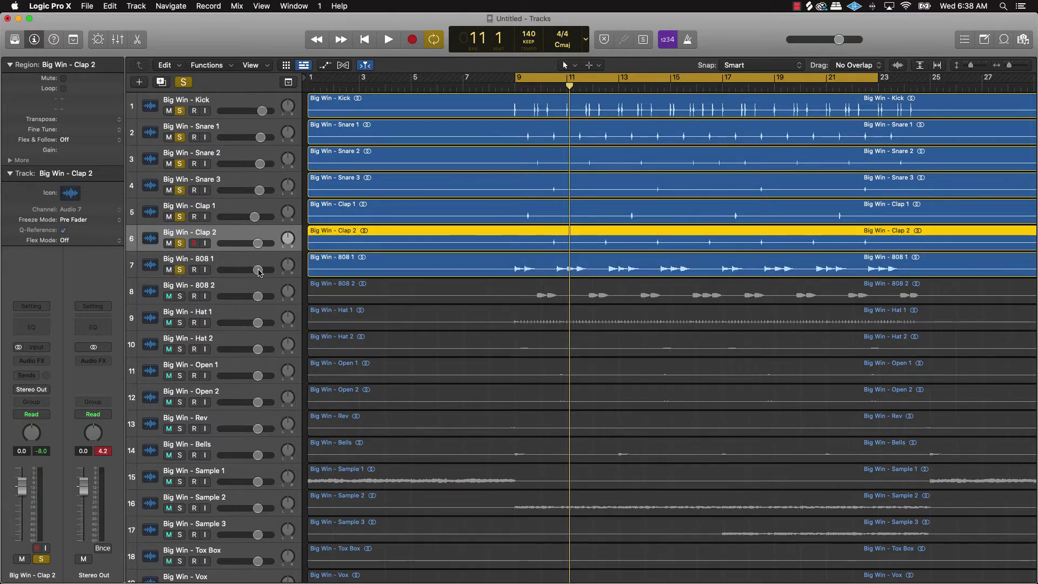
key(space)
drag(259, 272, 254, 272)
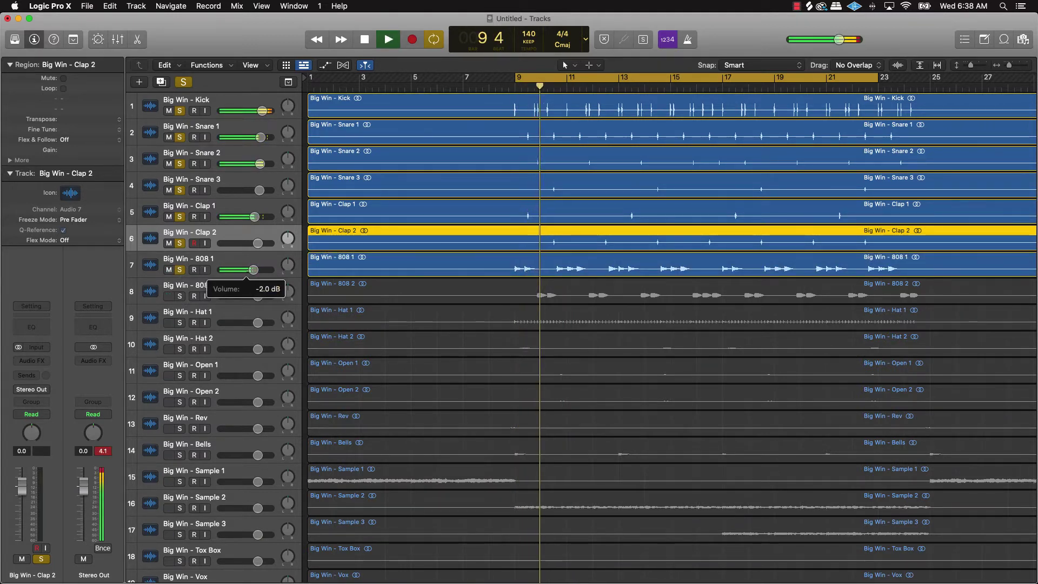
Step: Insert the stereo RBass plug-in on the 808 1 track with its frequency at 67 Hz, and close the plug-in window
click(235, 263)
click(36, 361)
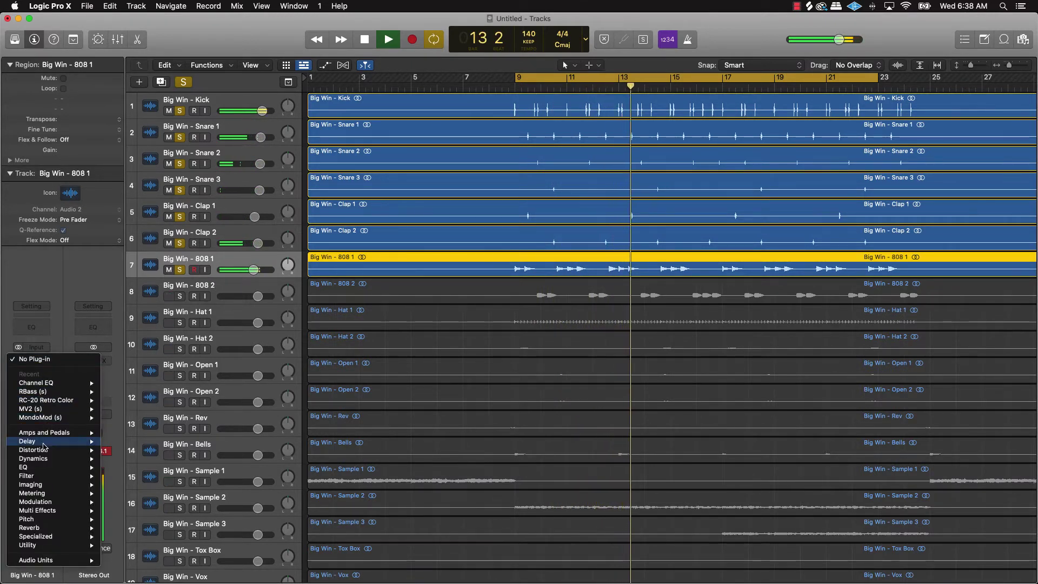
mouse_move(54, 391)
click(119, 392)
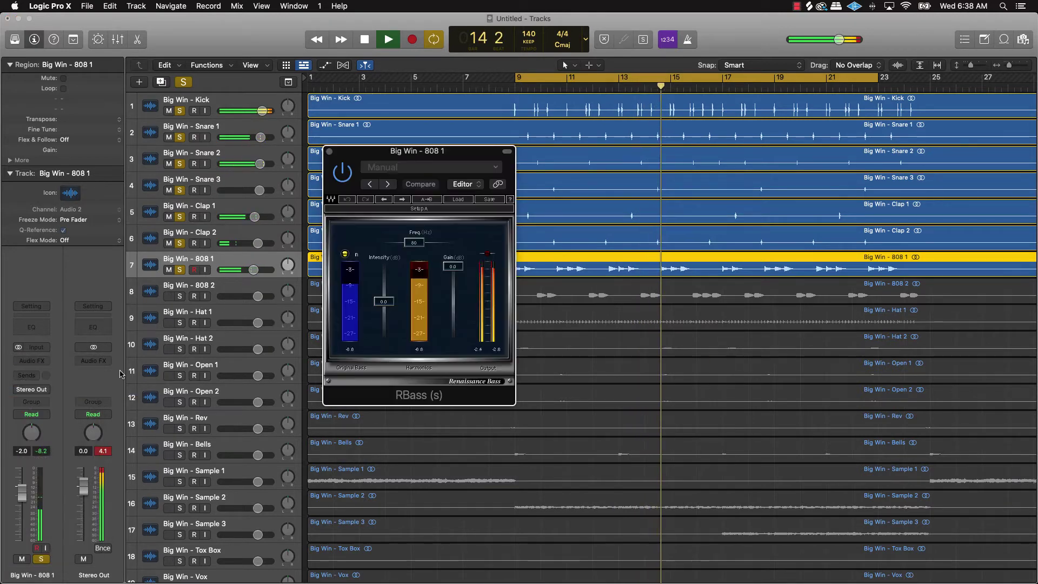
drag(413, 243, 413, 254)
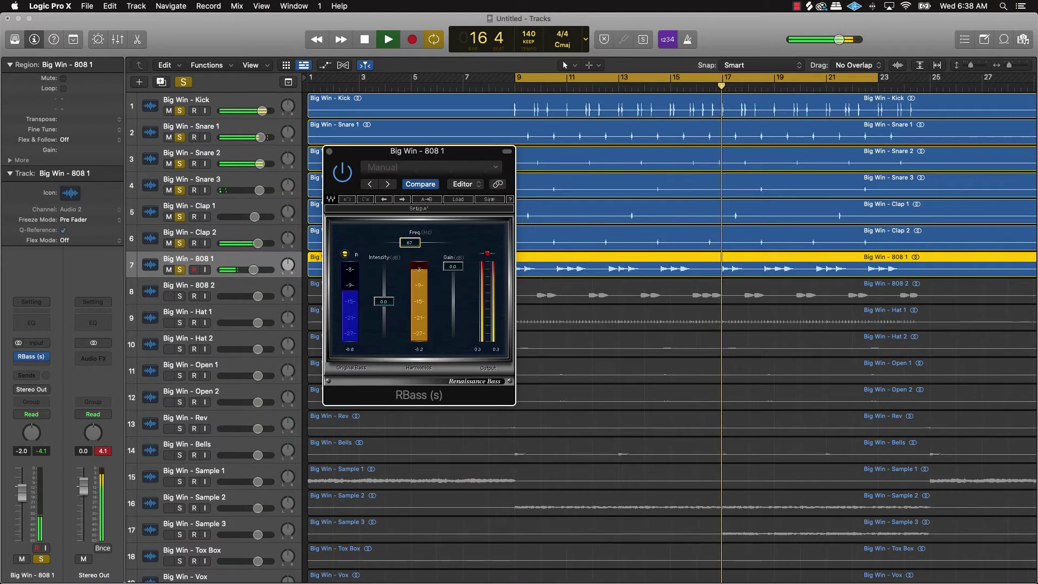
click(329, 151)
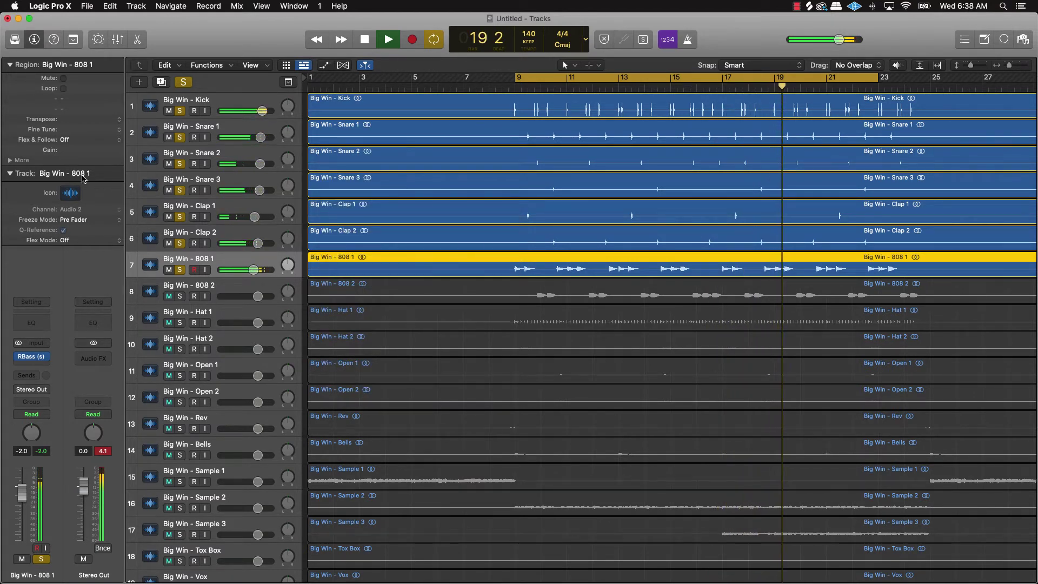
Step: In the mixer, copy RBass from 808 1 to 808 2 and balance both soloed tracks, 808 1 at -3.5 dB and 808 2 at -4.5 dB
click(118, 38)
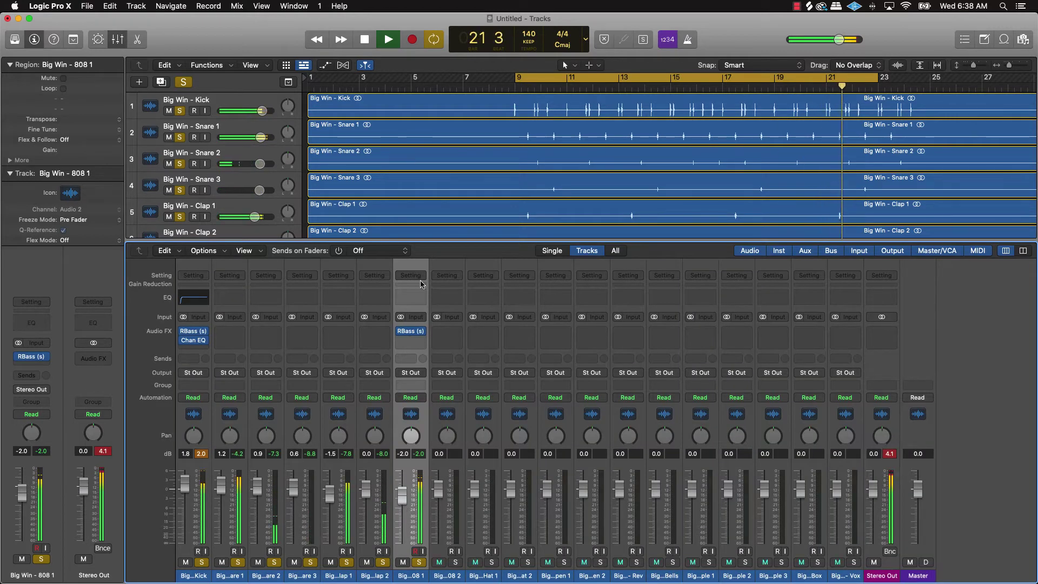
drag(408, 334, 448, 332)
drag(402, 494, 438, 500)
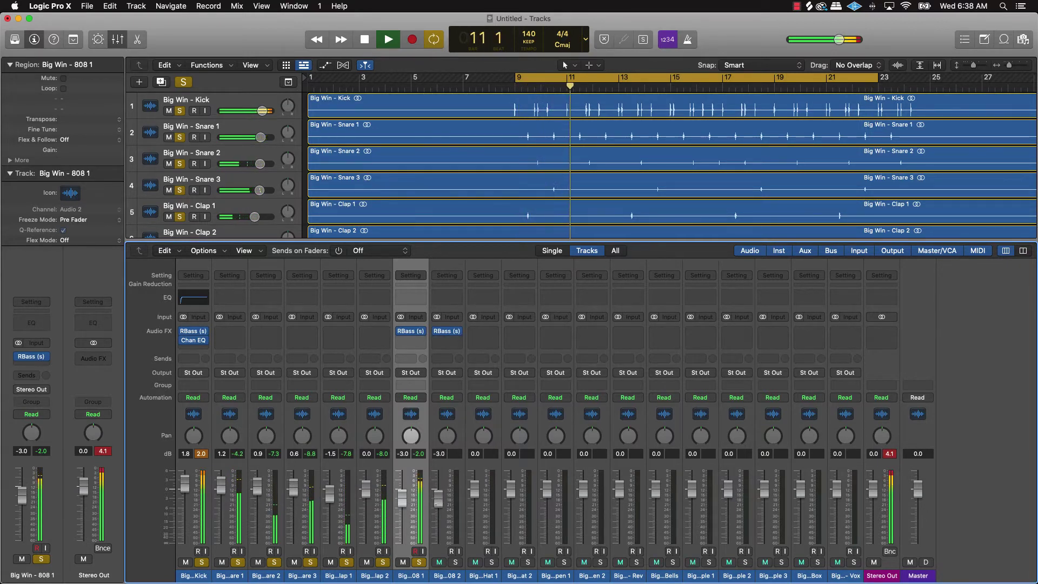
click(456, 562)
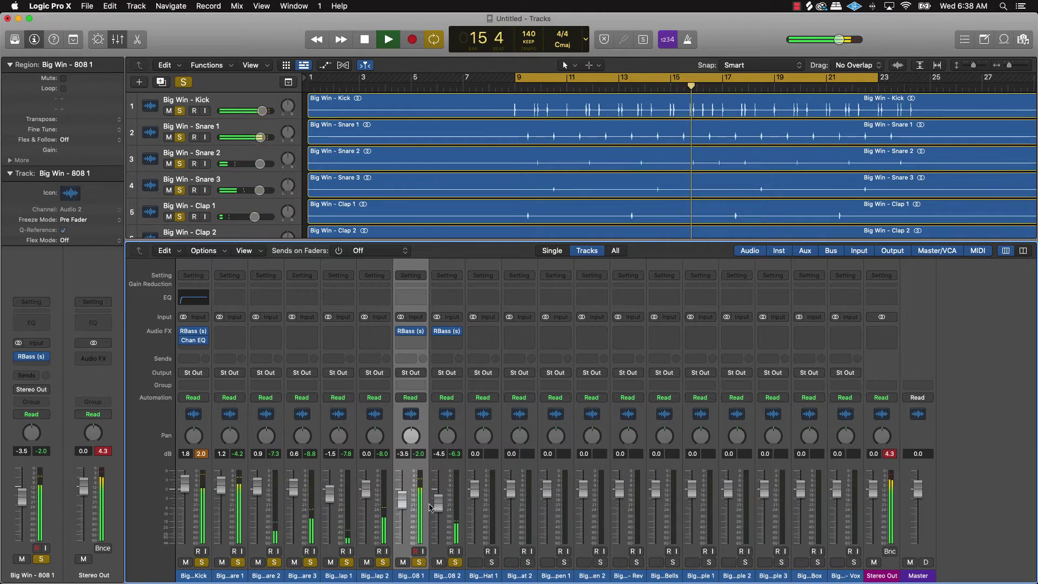
key(space)
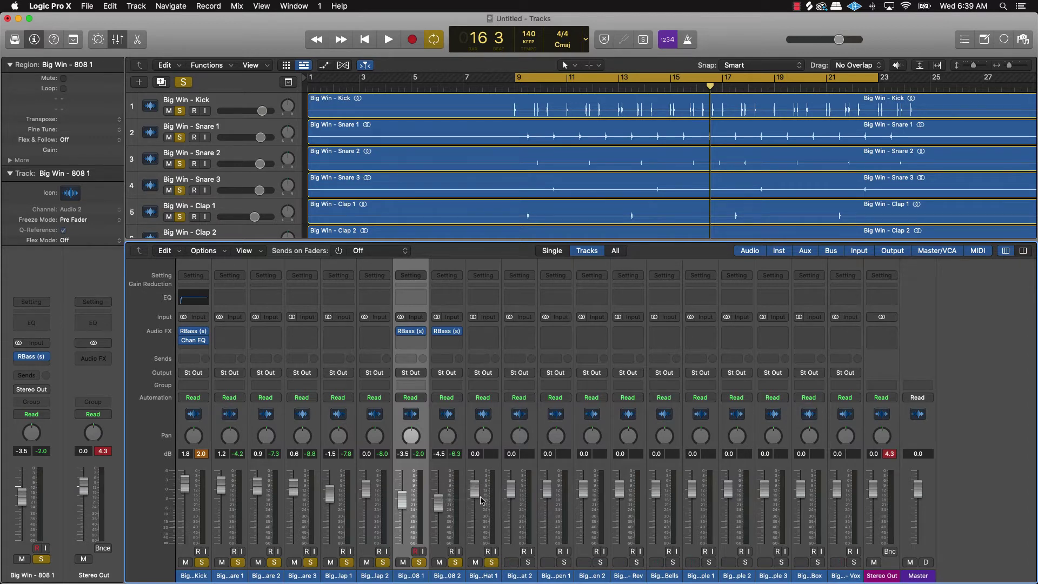
Step: Add both hats to the solo during playback, with Hat 1 at -4.8 dB and pan -9, and Hat 2 at -5.1 dB and pan +22
key(space)
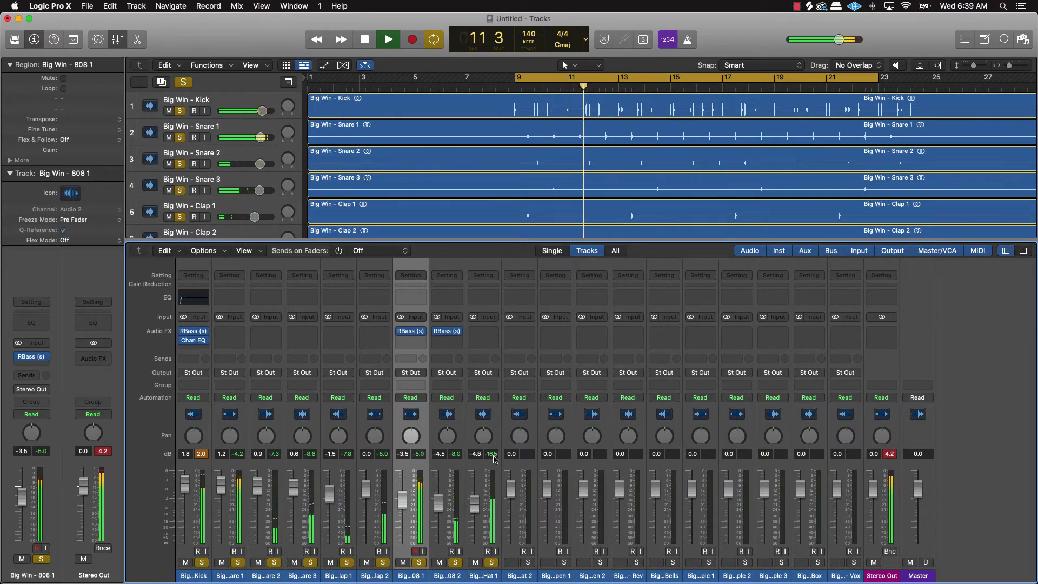
drag(483, 436, 483, 439)
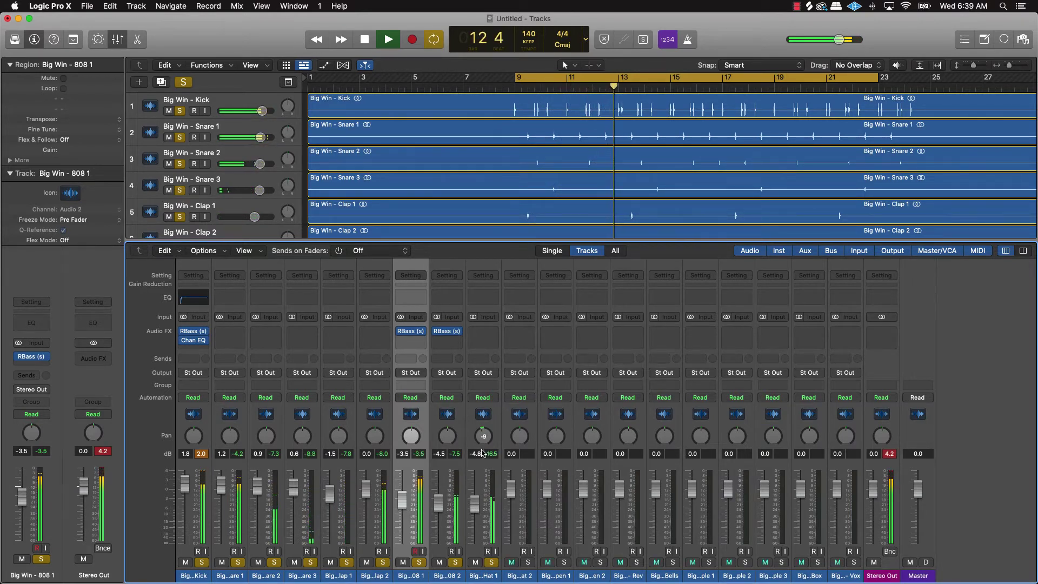
click(527, 562)
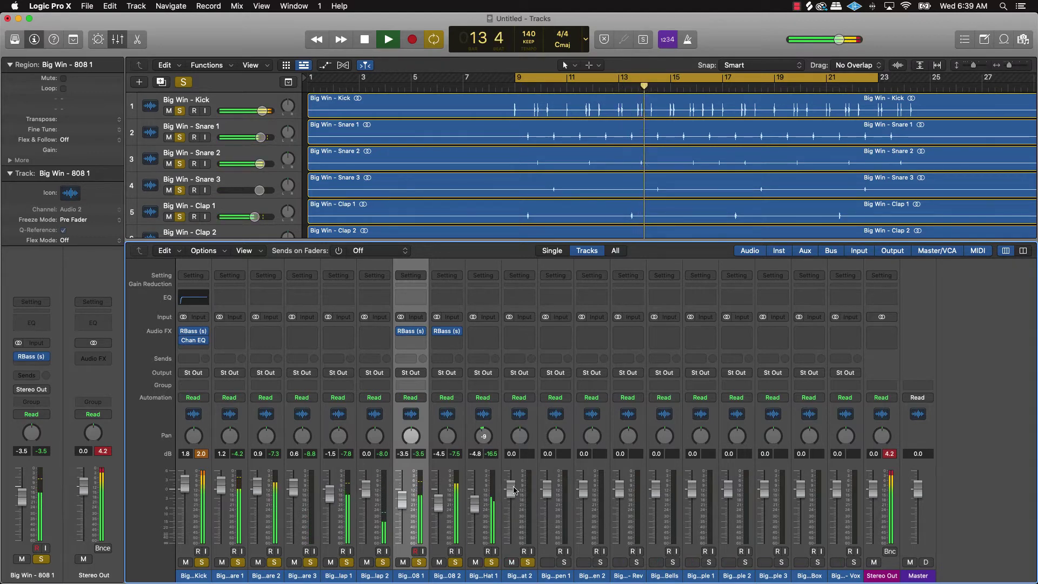
drag(510, 490, 510, 504)
drag(519, 434, 518, 423)
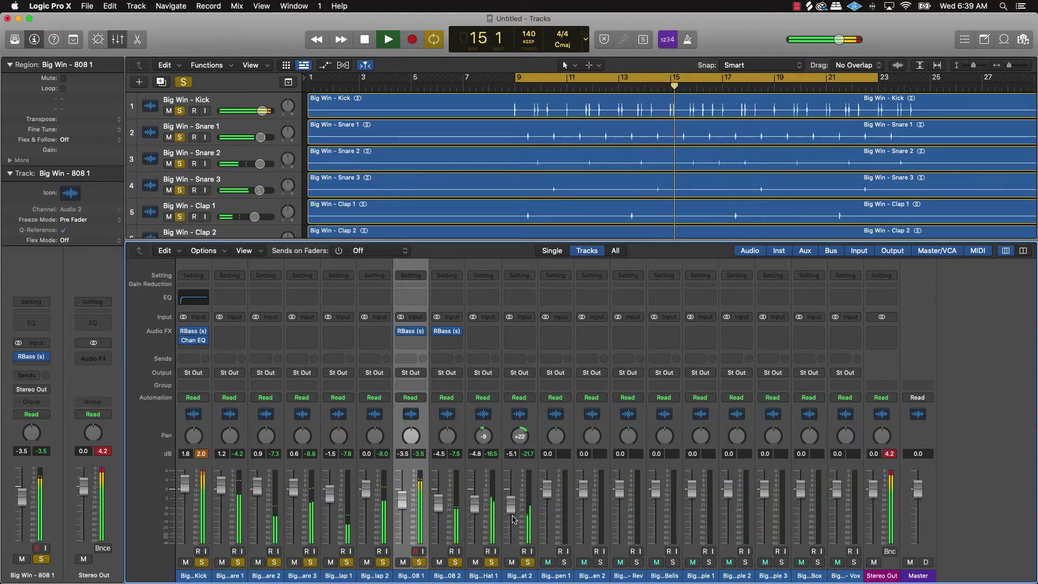
click(504, 508)
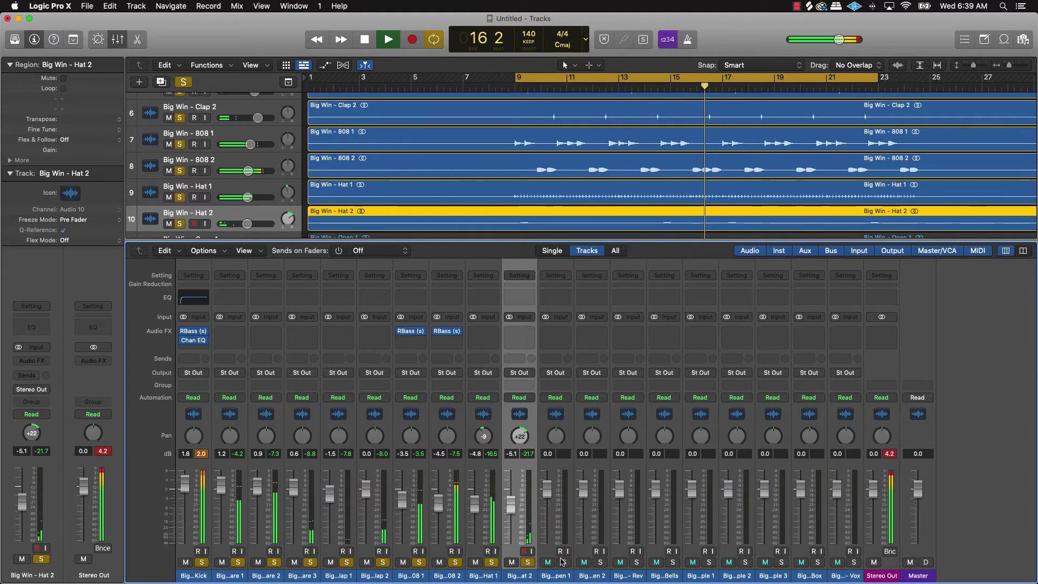
Step: Solo both open hats as well, with Open 1 at -2.2 dB and pan +11, and Open 2 at -1.3 dB and pan -42
scroll(310, 165, down, 3)
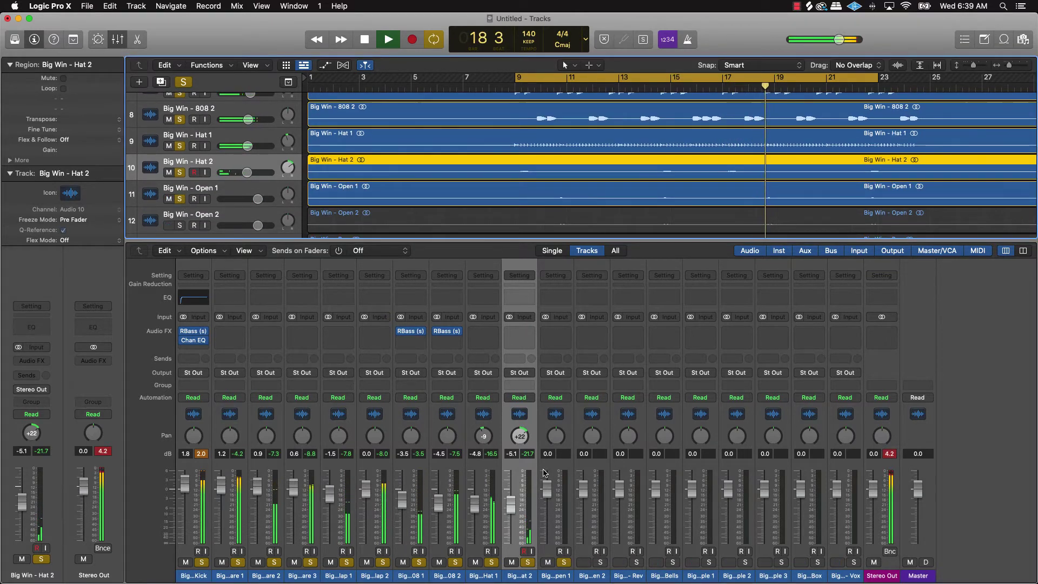
drag(547, 479, 549, 487)
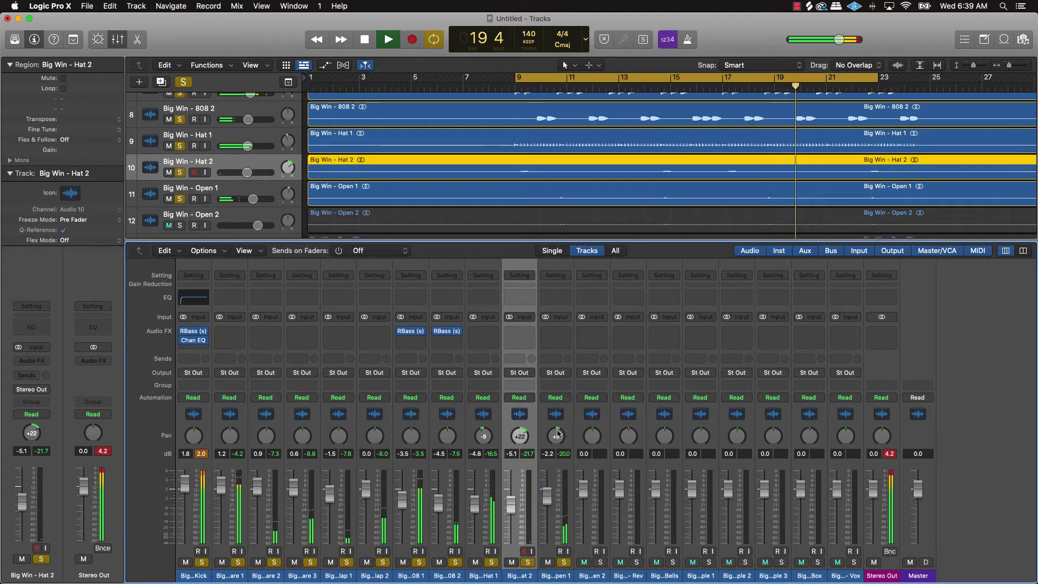
click(584, 563)
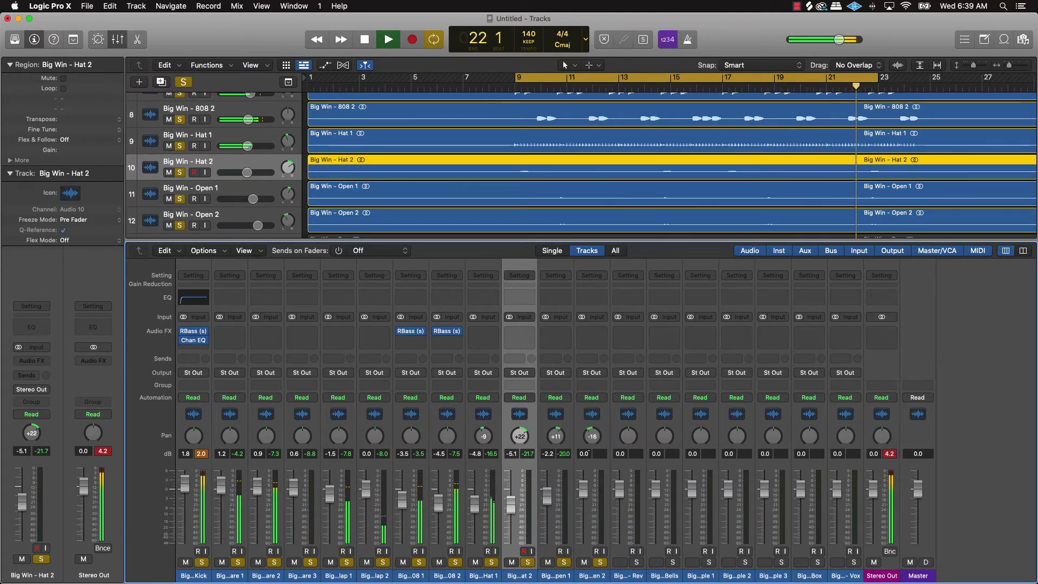
drag(584, 488, 583, 491)
drag(592, 436, 592, 454)
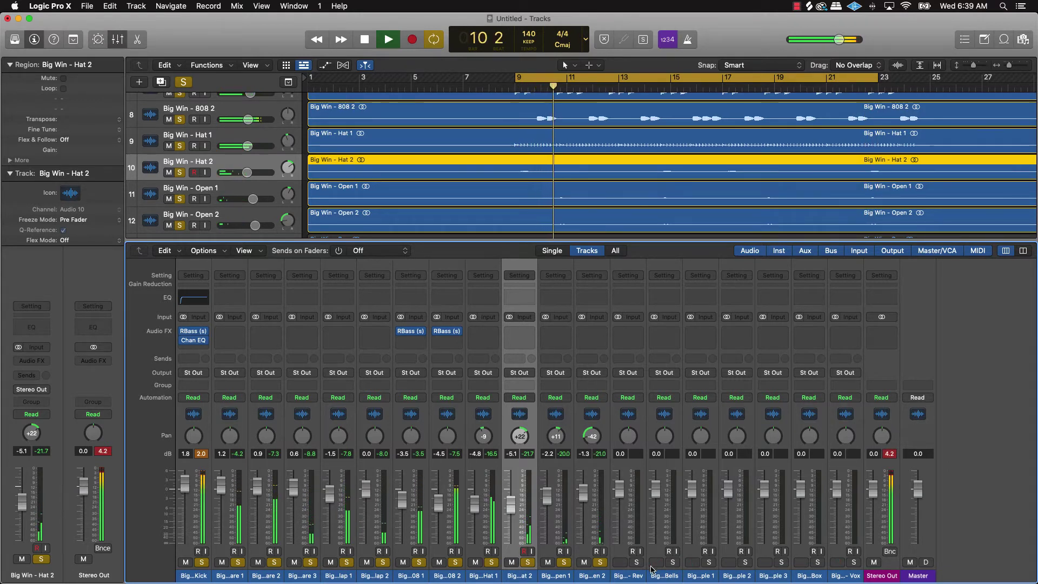
Step: Add Rev, Sample 2 and Sample 3 to the solo, setting Sample 2 to -6.4 dB and Sample 3 to -11.0 dB during playback
key(space)
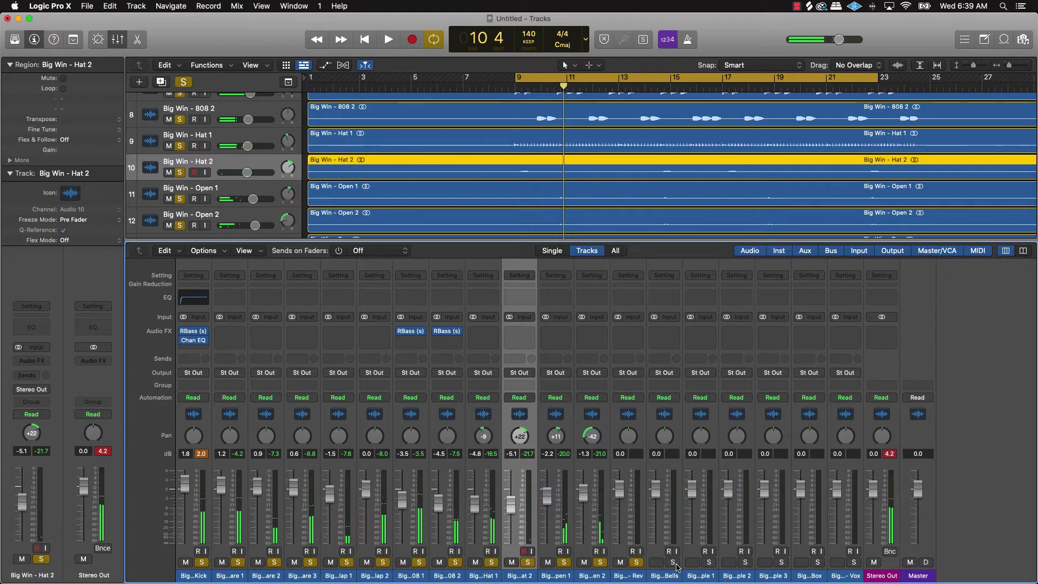
scroll(452, 182, down, 2)
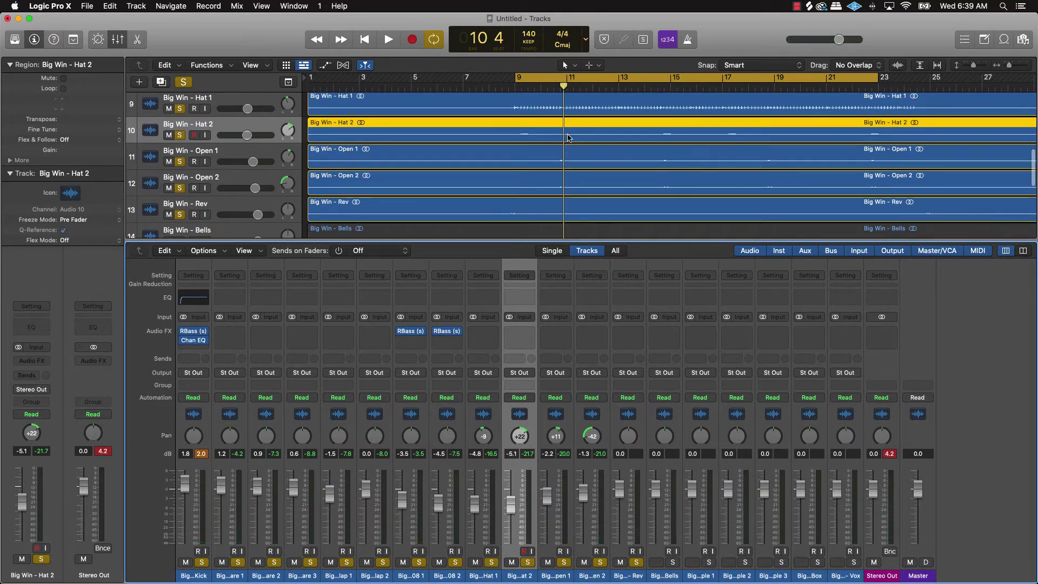
scroll(482, 208, down, 5)
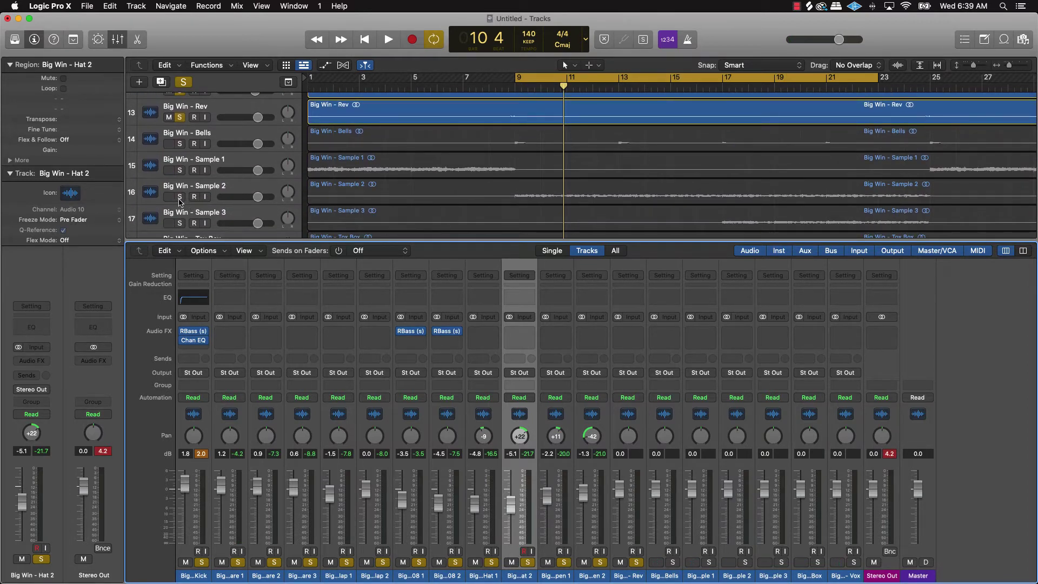
click(180, 198)
key(space)
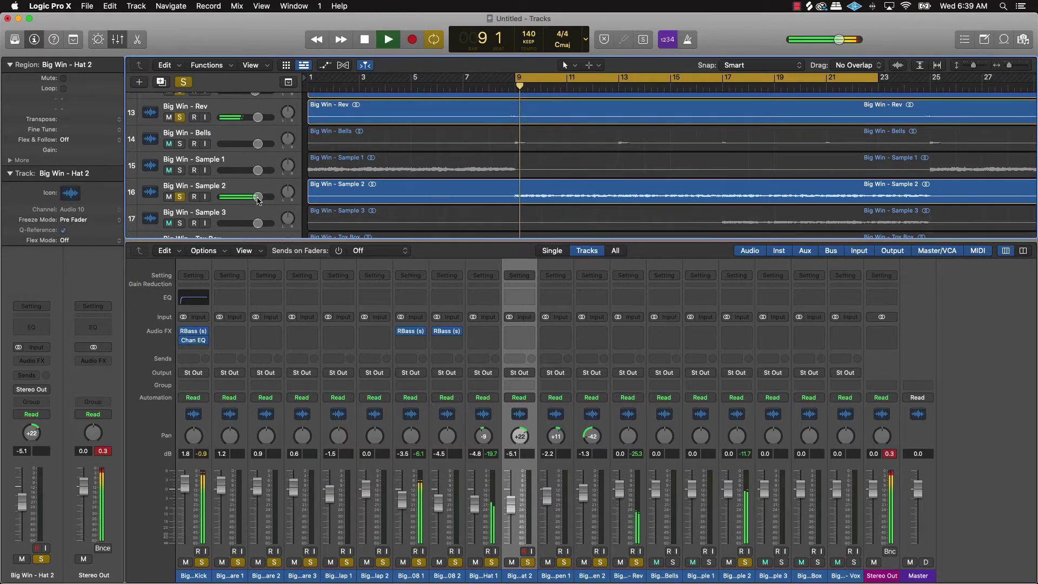
drag(268, 197, 253, 197)
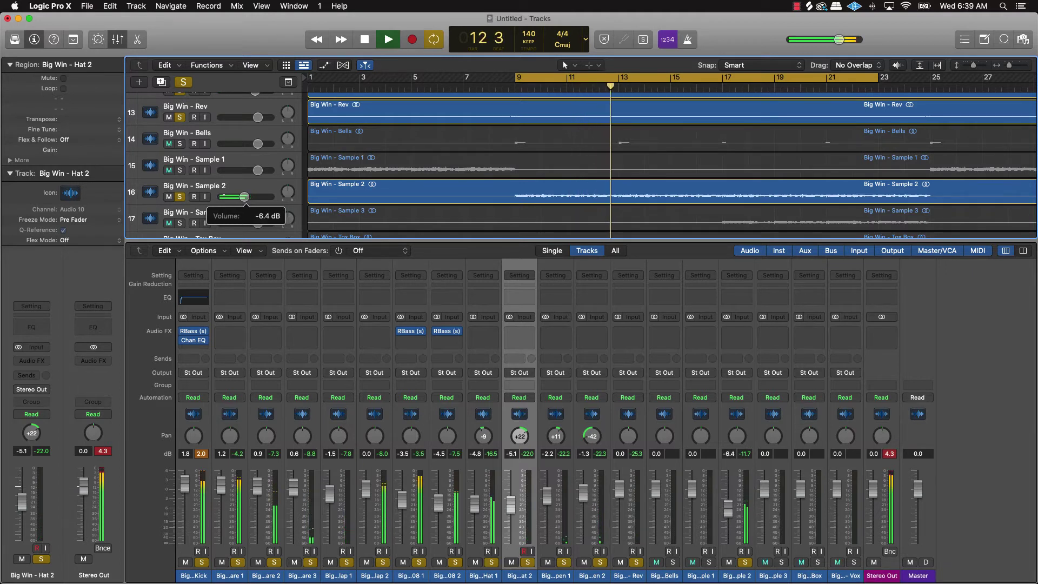
drag(245, 197, 239, 223)
click(180, 225)
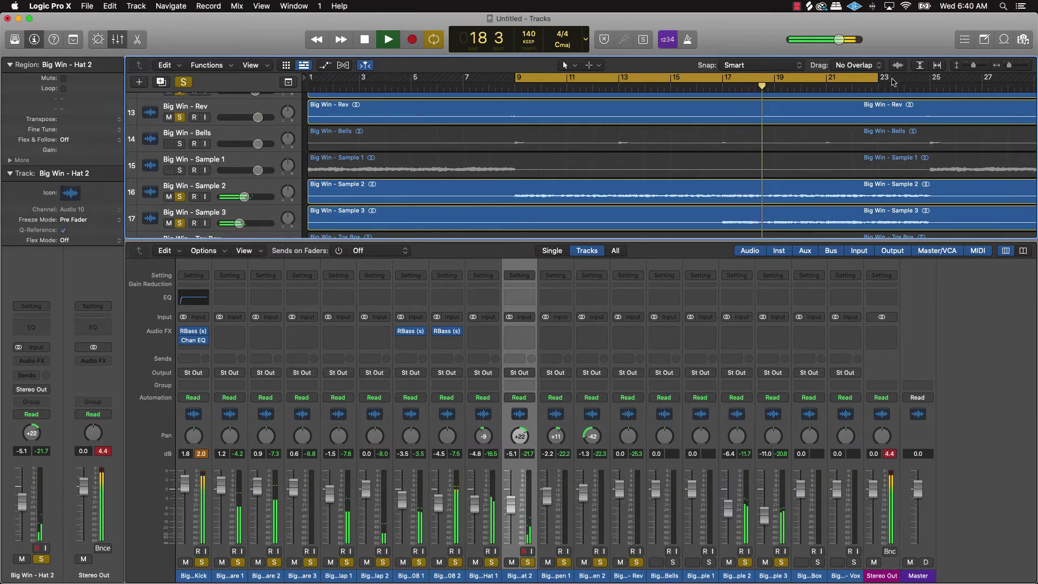
Step: Extend the cycle range's end to bar 25, add the Vox track to the solo and lower its volume to -4.5 dB
drag(878, 77, 929, 77)
scroll(286, 205, down, 4)
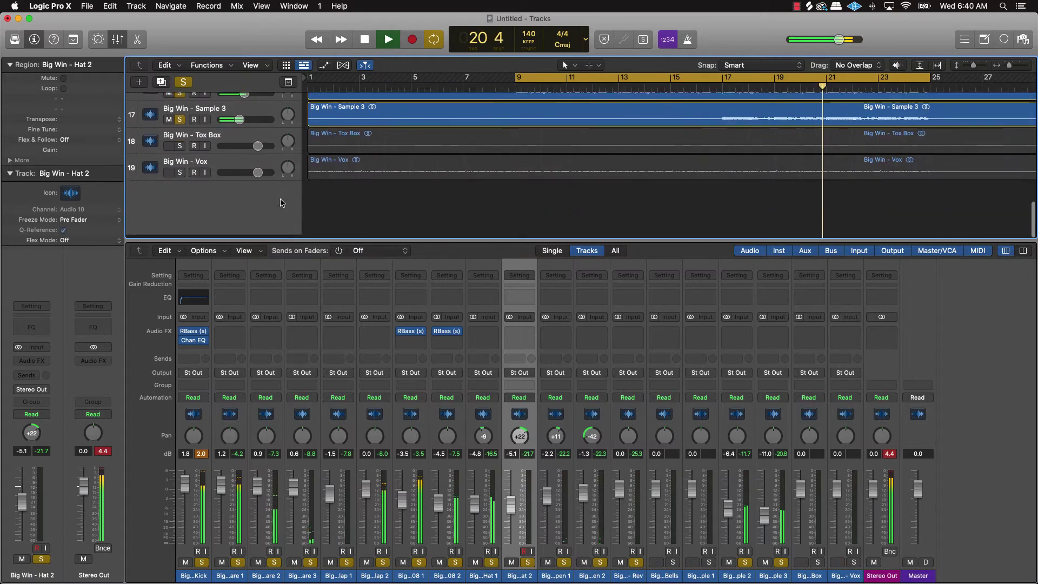
click(180, 177)
drag(258, 176, 254, 176)
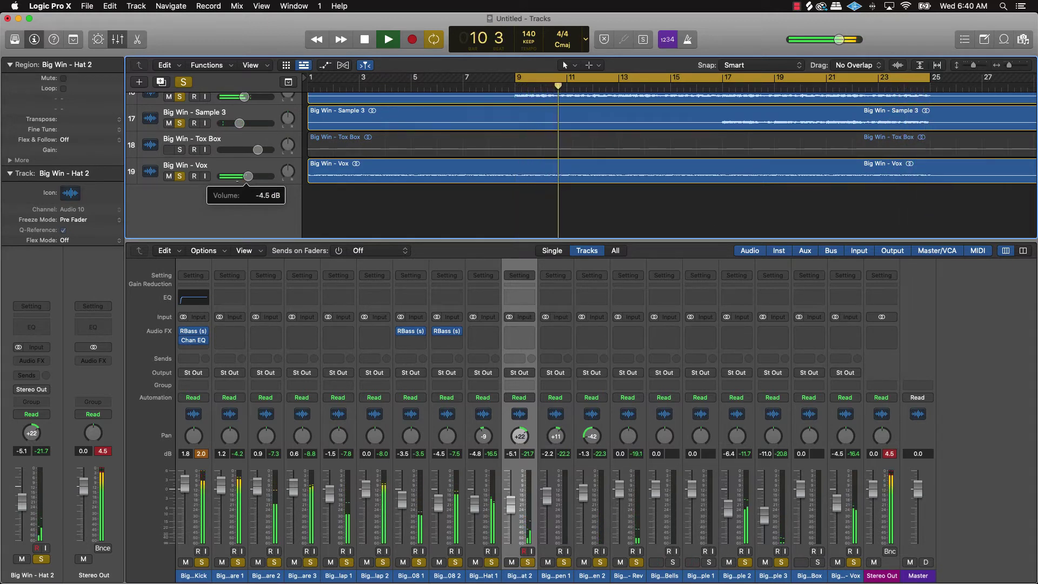
scroll(565, 142, right, 10)
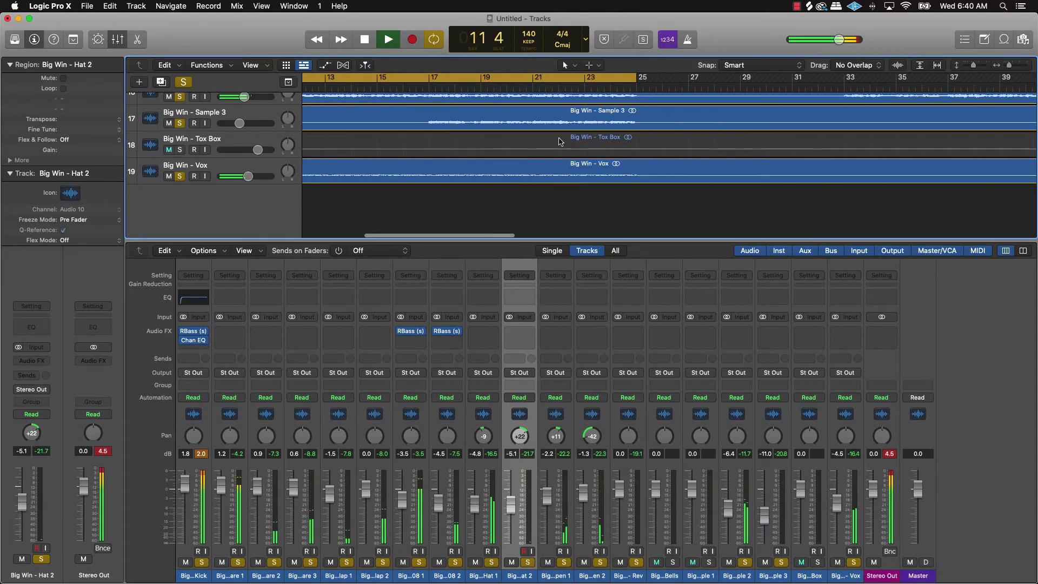
Step: Add the Tox Box track to the solo during playback and set its volume to -0.4 dB
key(z)
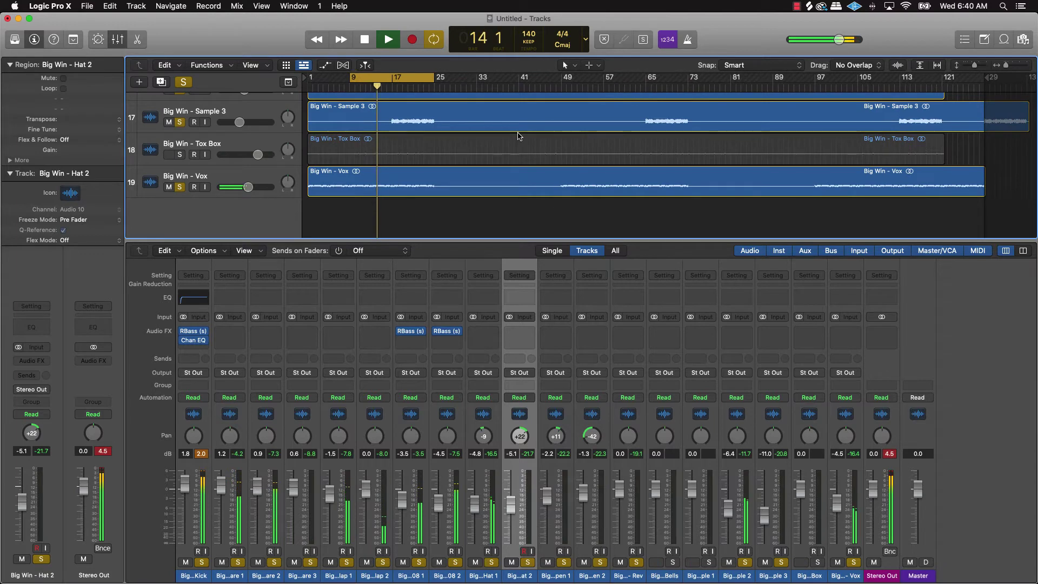
key(super+Down)
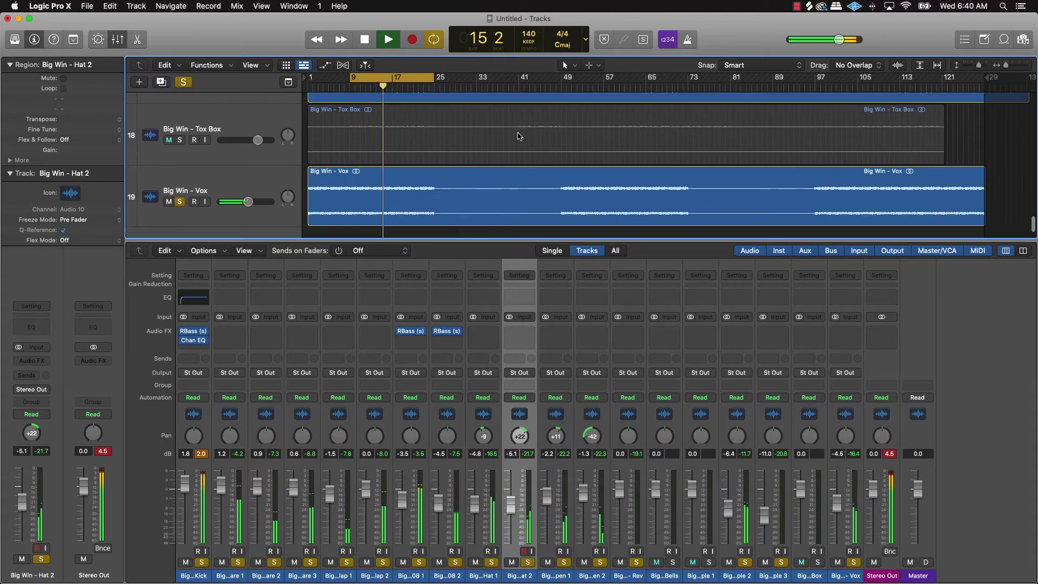
click(180, 141)
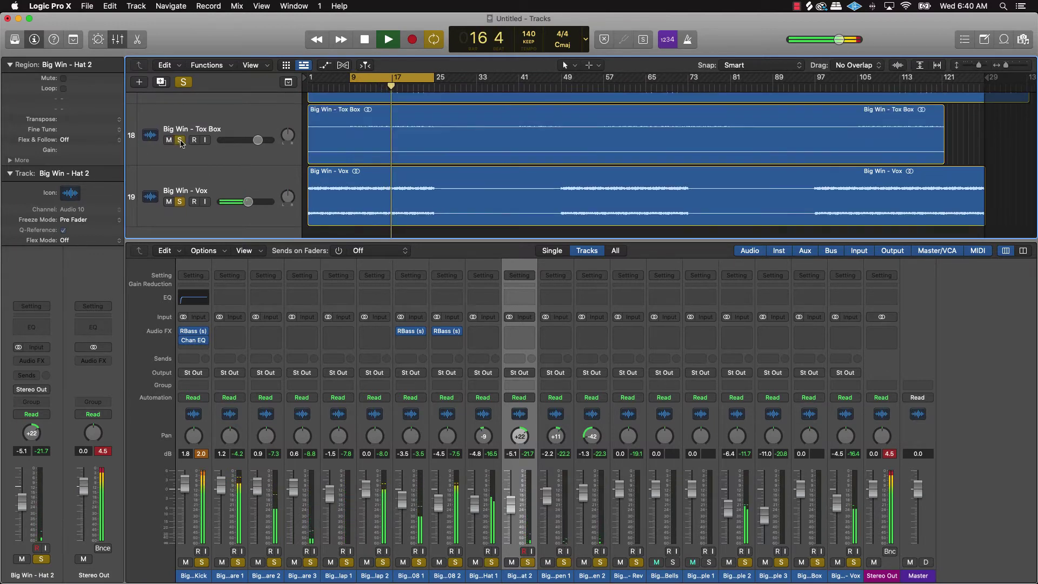
click(258, 141)
drag(257, 140, 258, 140)
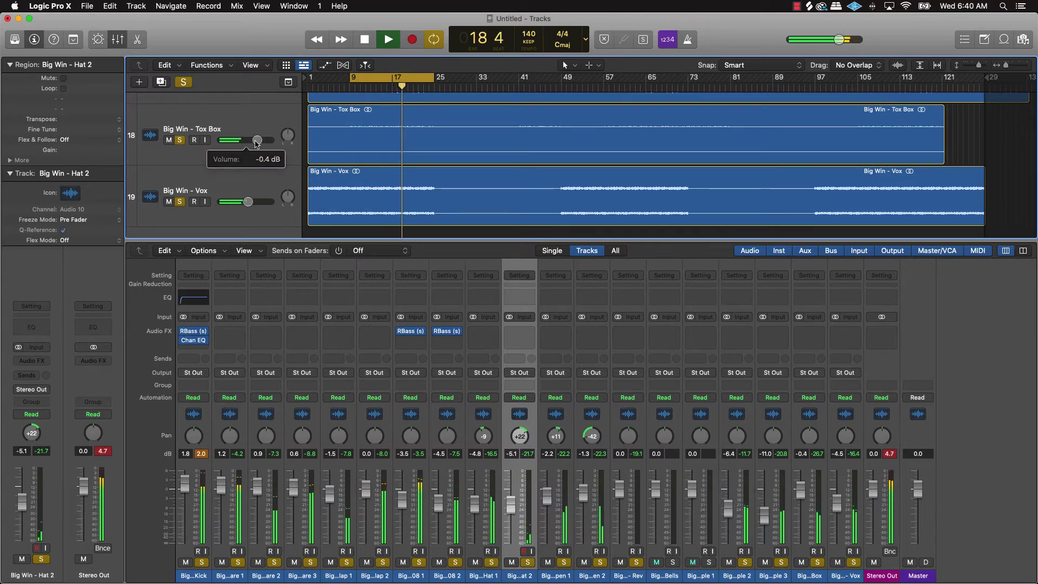
Step: Add the Bells track to the solo during playback and lower its volume to -2.8 dB
scroll(279, 137, up, 5)
scroll(279, 138, down, 5)
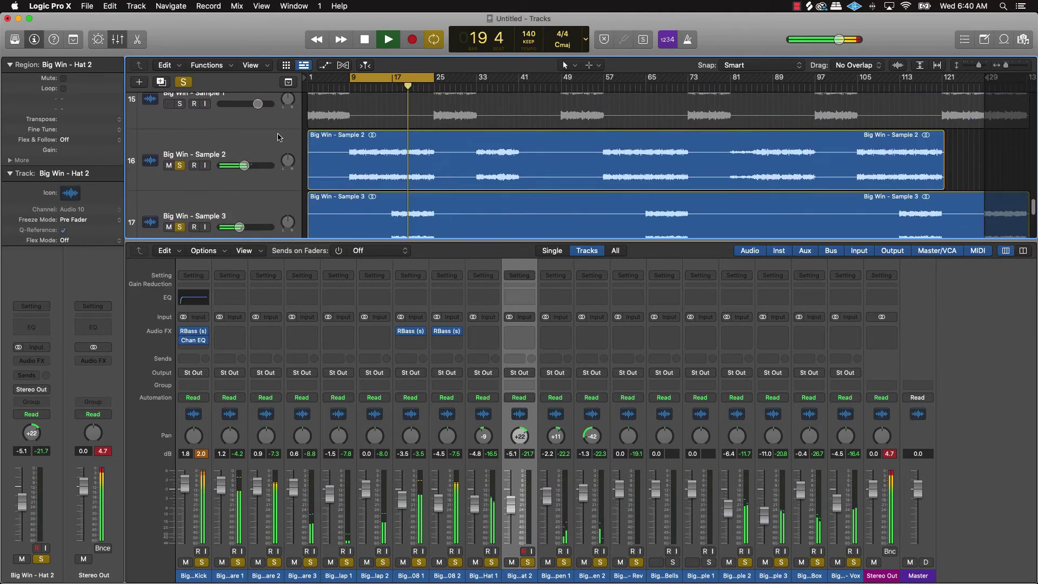
scroll(279, 137, up, 4)
scroll(278, 137, up, 1)
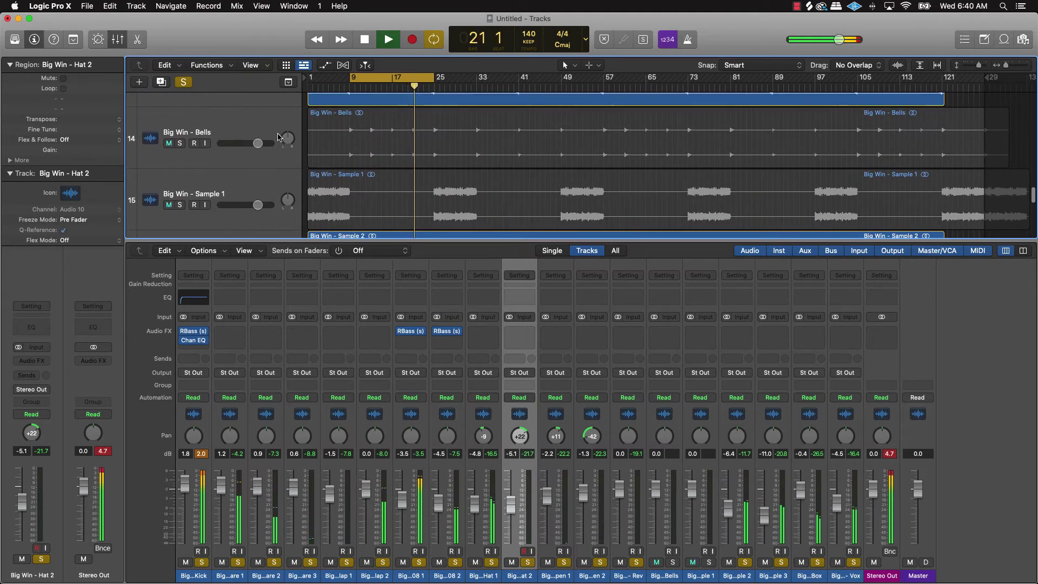
scroll(278, 138, down, 1)
scroll(279, 137, up, 1)
scroll(262, 202, down, 2)
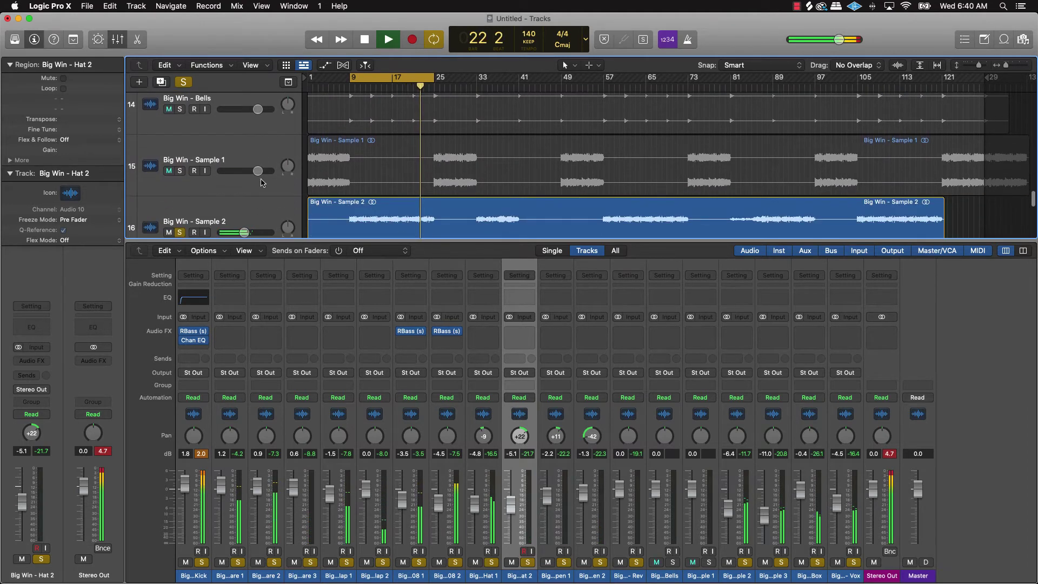
click(180, 110)
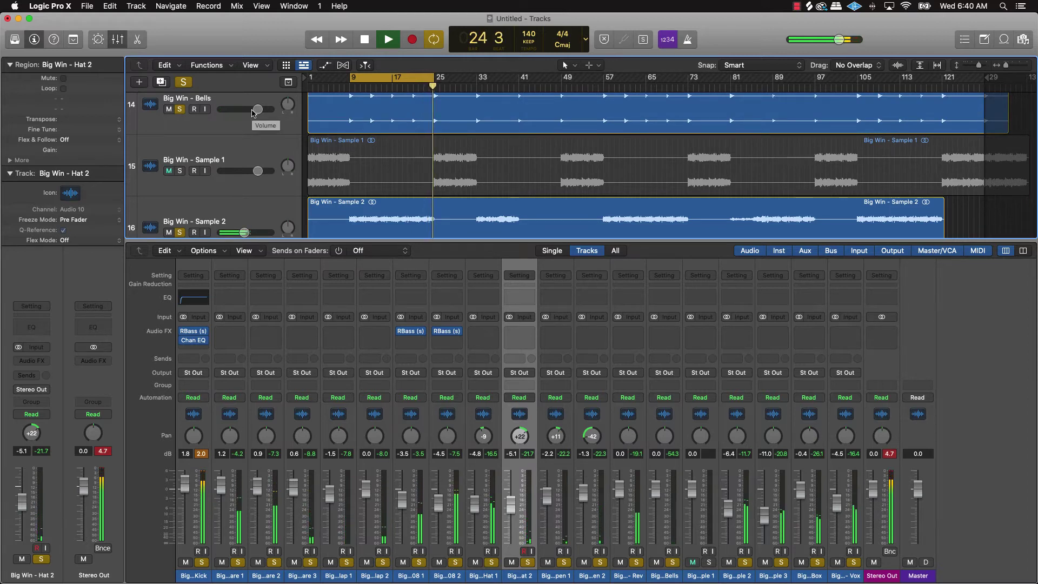
drag(254, 111, 253, 110)
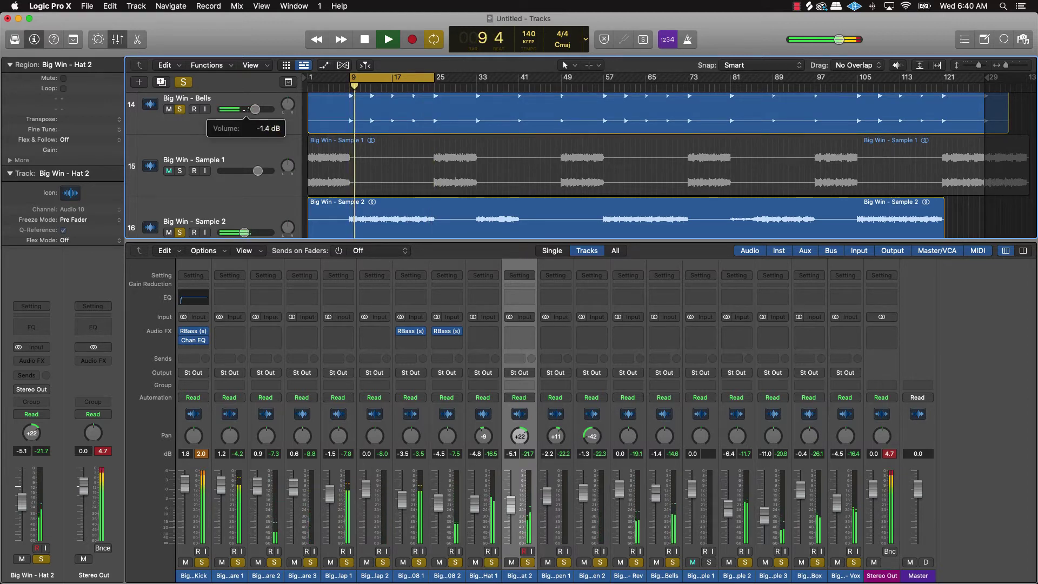
scroll(238, 113, down, 1)
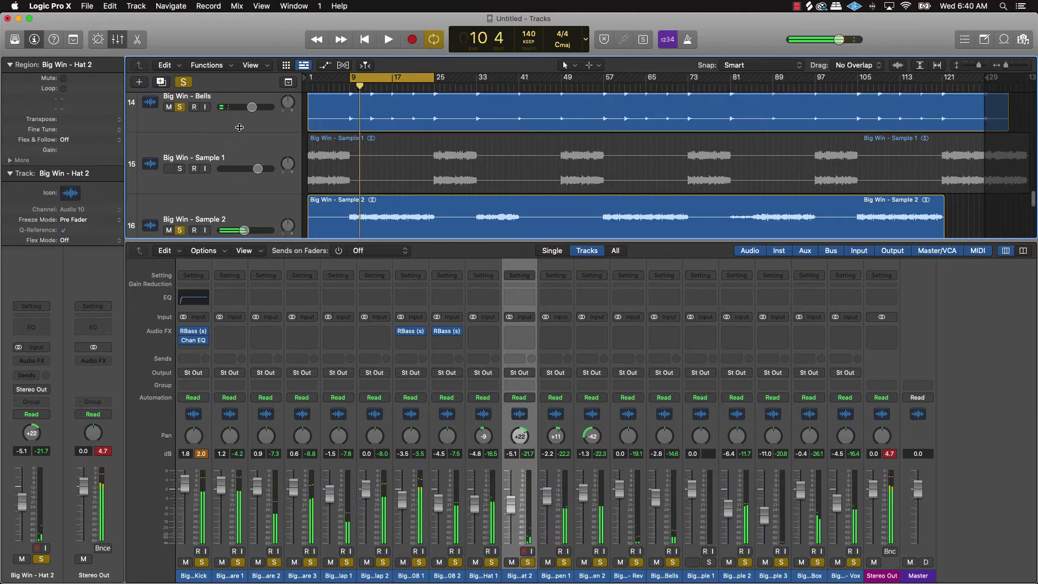
Step: Widen the track headers until the full track names and longer volume sliders fit beside the shortened tracks
scroll(250, 152, down, 3)
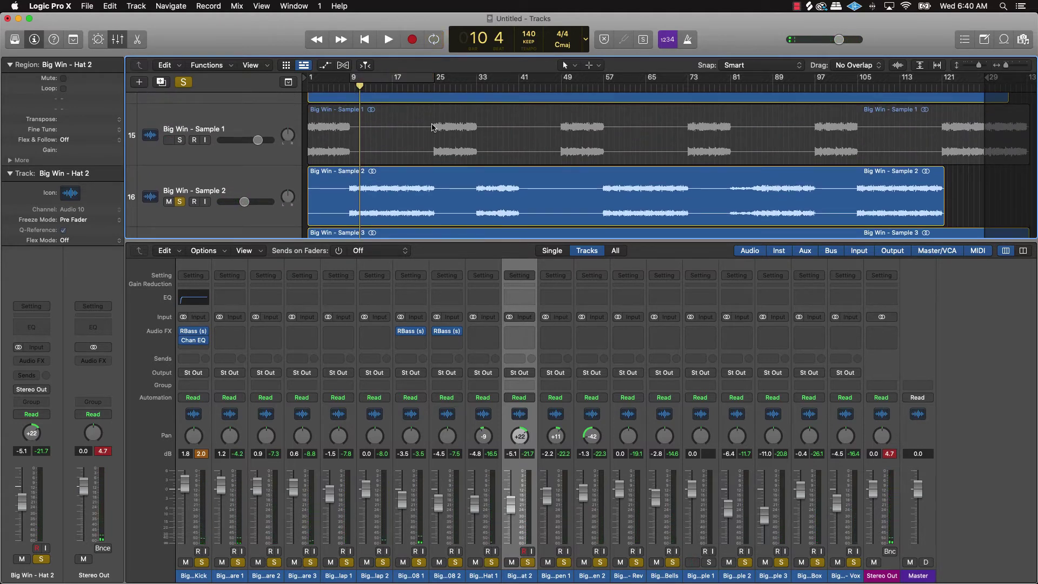
key(super+Up)
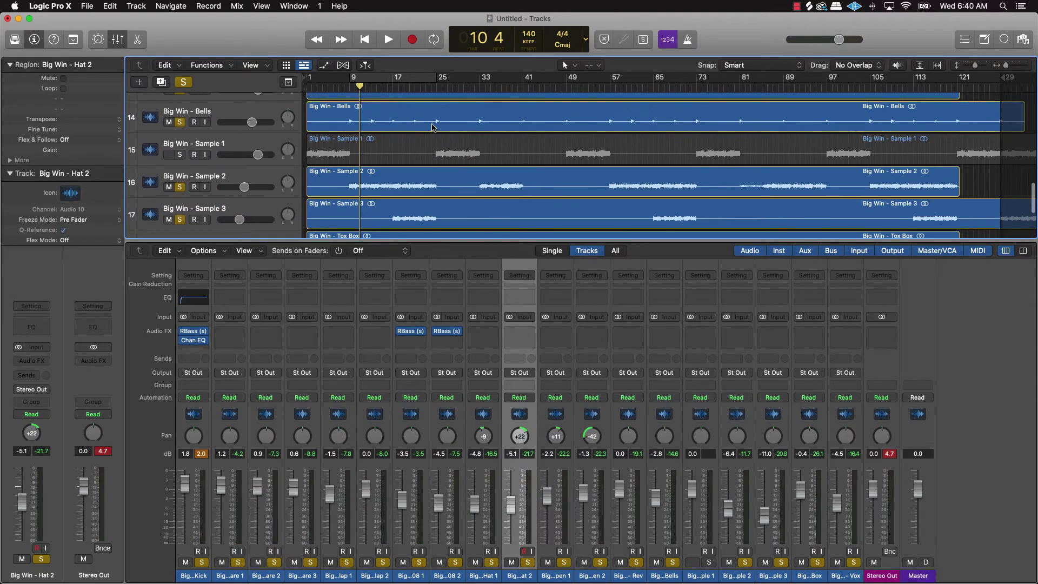
key(super+Up)
key(super+Up)
key(super+Up)
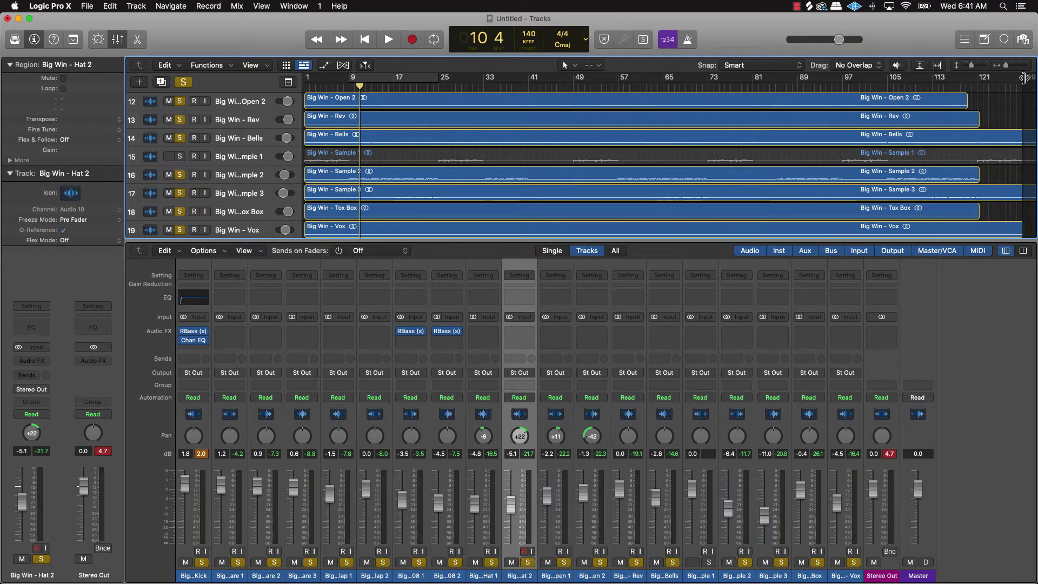
drag(1023, 78, 905, 101)
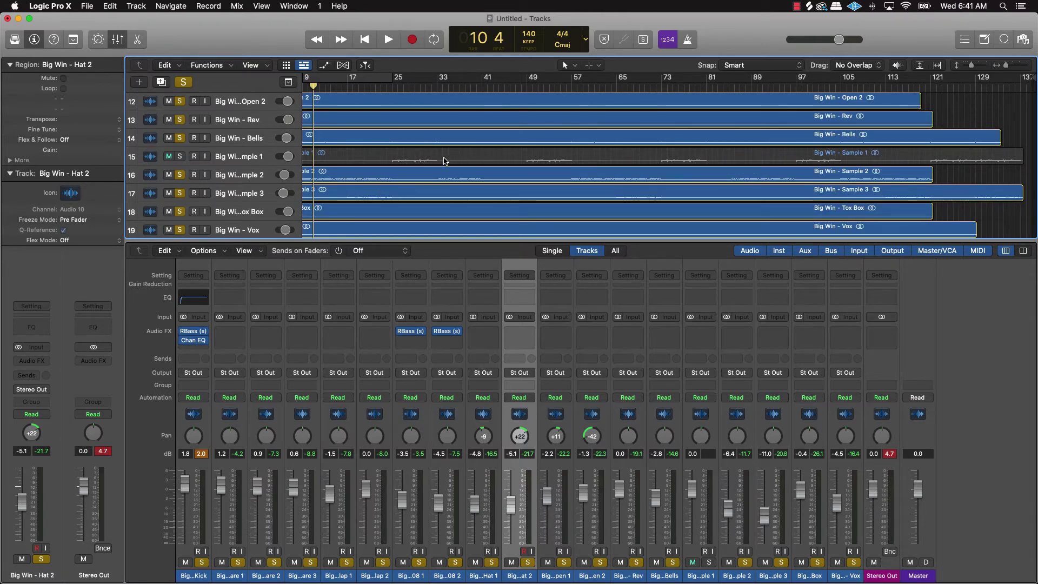
drag(301, 151, 410, 154)
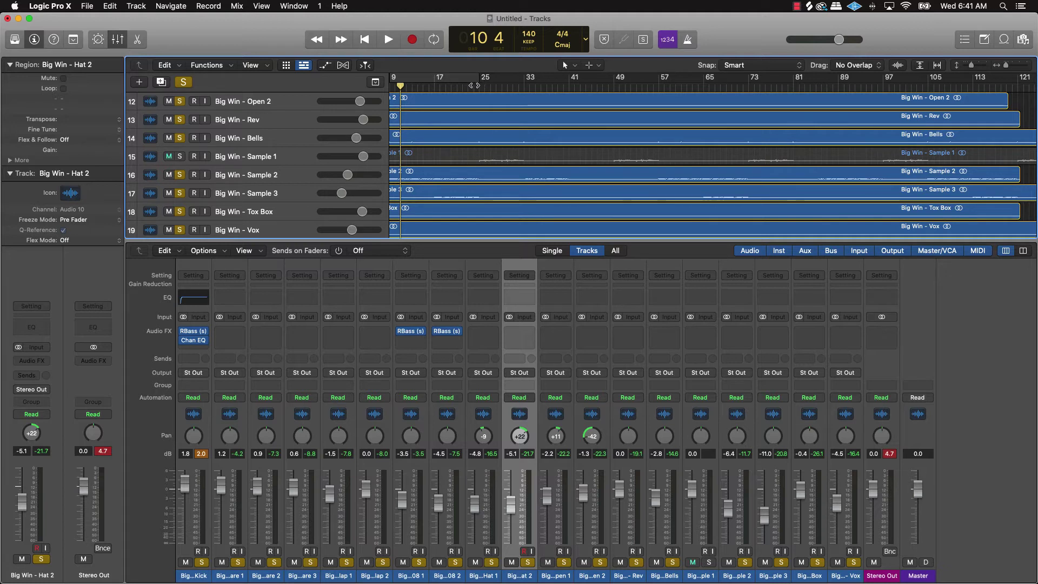
Step: Add Sample 1 to the solo, lower its volume to -6.6 dB and play from bar 23
click(182, 157)
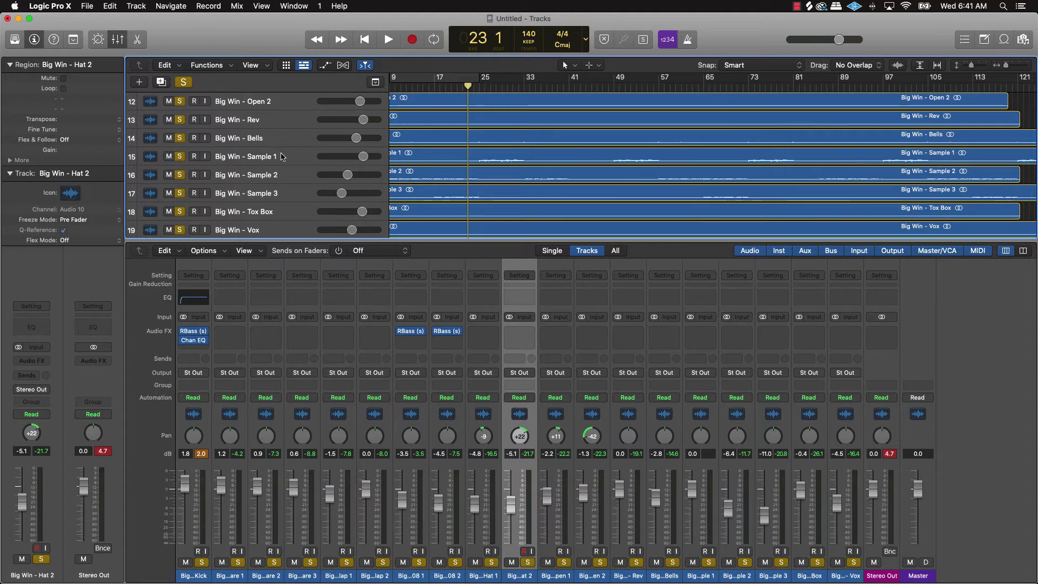
mouse_move(364, 156)
mouse_down()
mouse_move(339, 160)
mouse_move(348, 159)
mouse_up()
key(space)
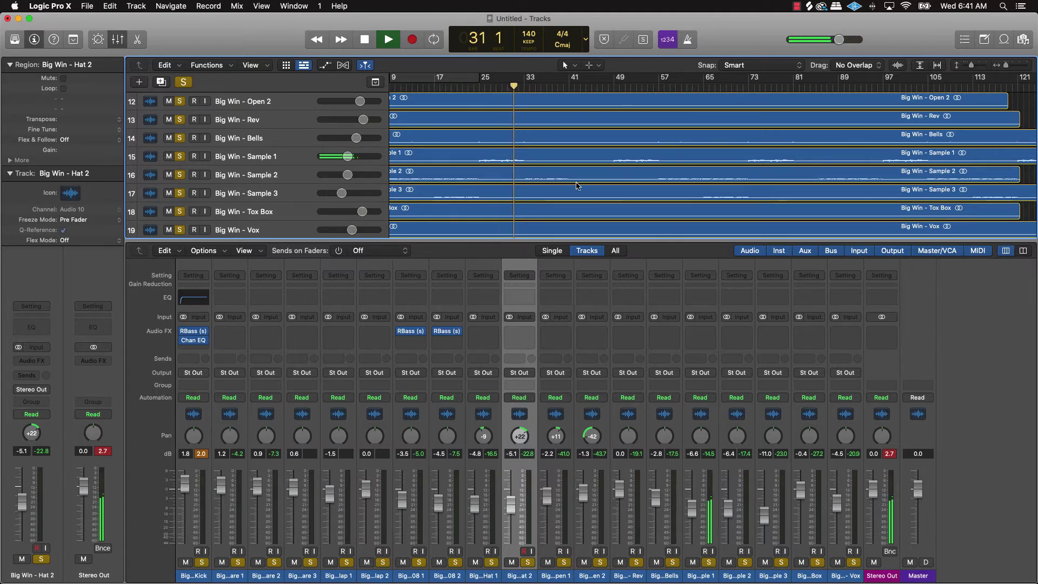
Step: Hide the mixer and fit the whole arrangement with all 19 tracks into the tracks area during playback
key(p)
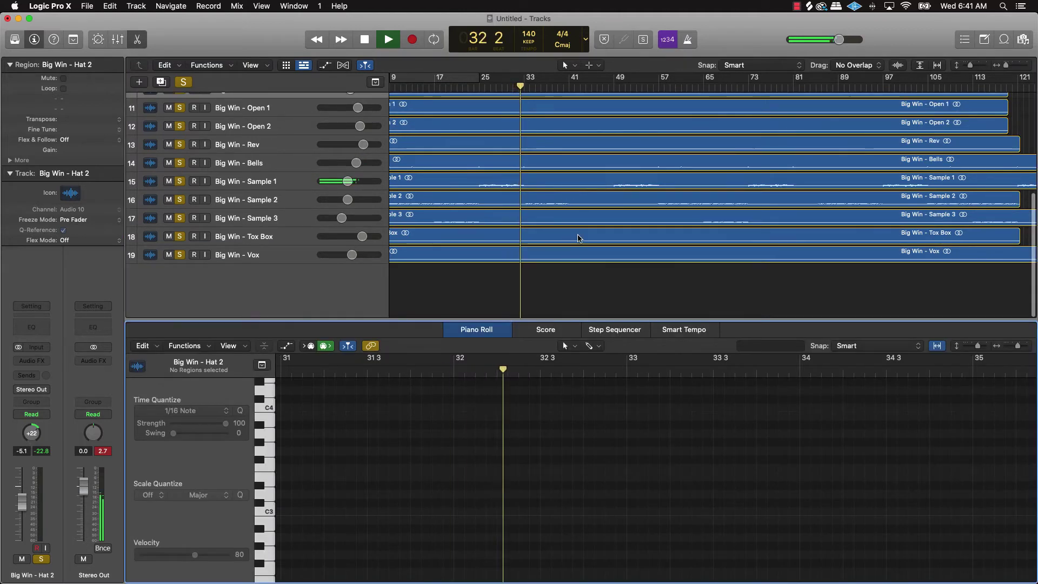
key(p)
key(super+Left)
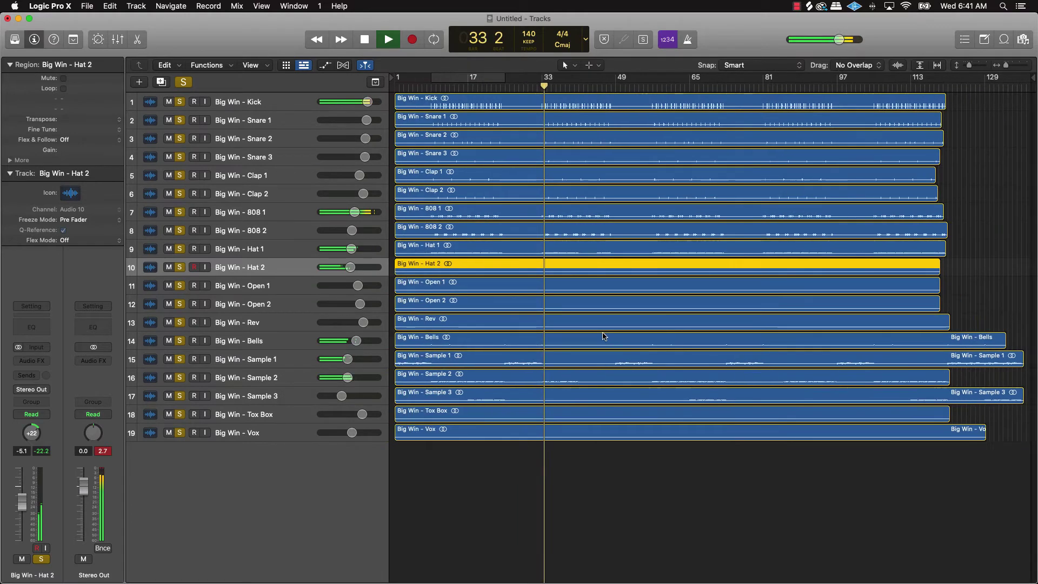
key(super+Down)
key(super+Down)
key(super+Up)
key(super+Up)
key(super+Up)
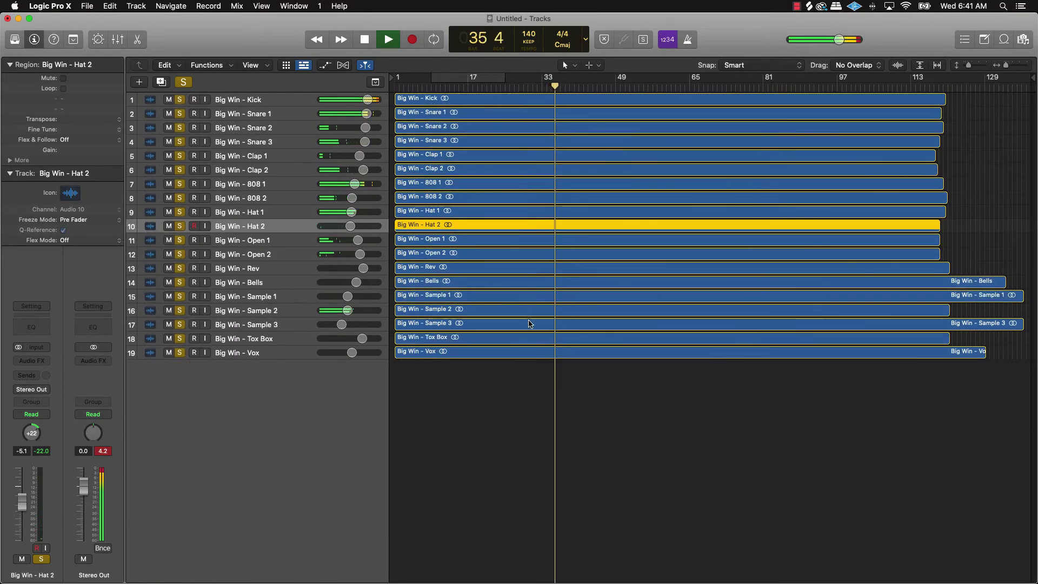
Step: Stop playback, clear the solo from all tracks and deselect the Hat 2 region
key(space)
click(186, 84)
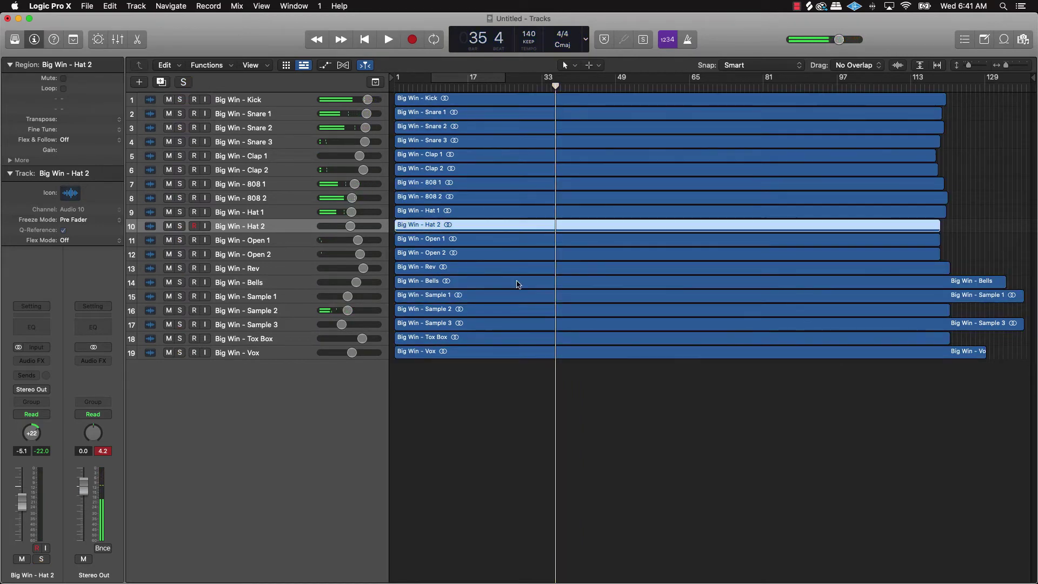
key(super+Down)
key(super+Down)
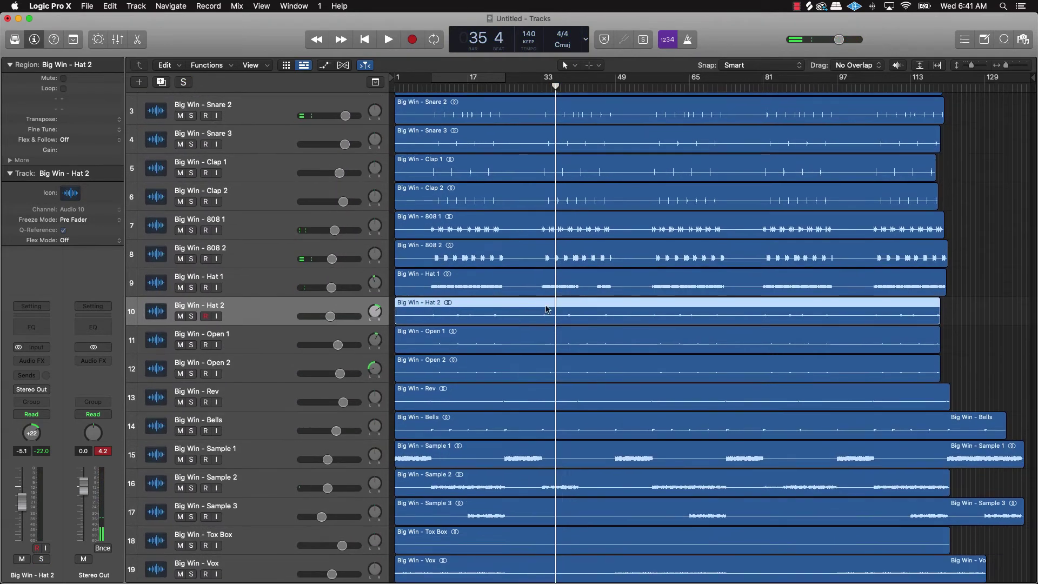
click(955, 232)
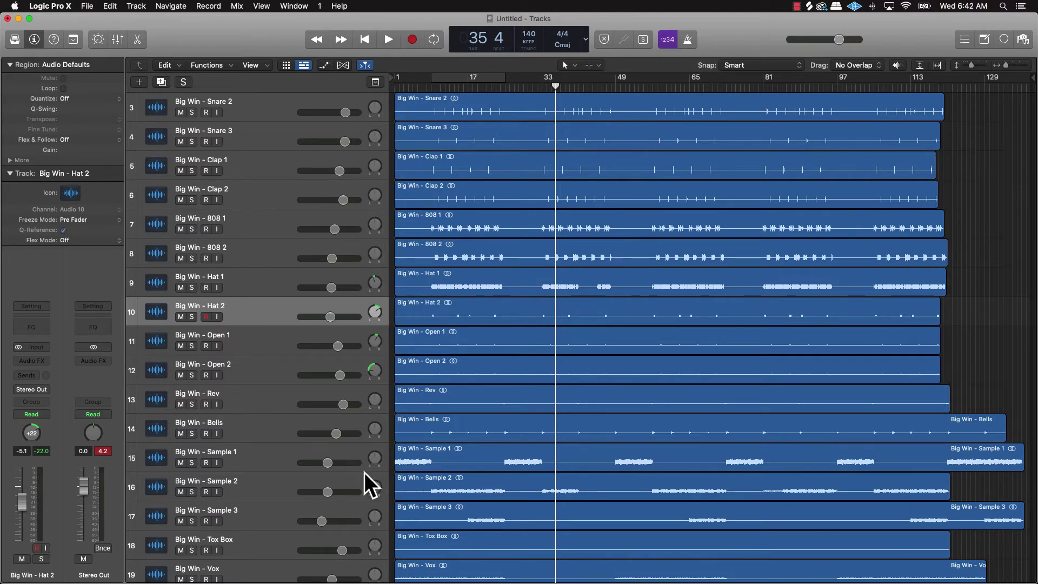
Step: With the bar 9 to 25 cycle playing, add a Channel EQ to Snare 1 with a 48 dB/Oct low cut at 286 Hz
click(258, 463)
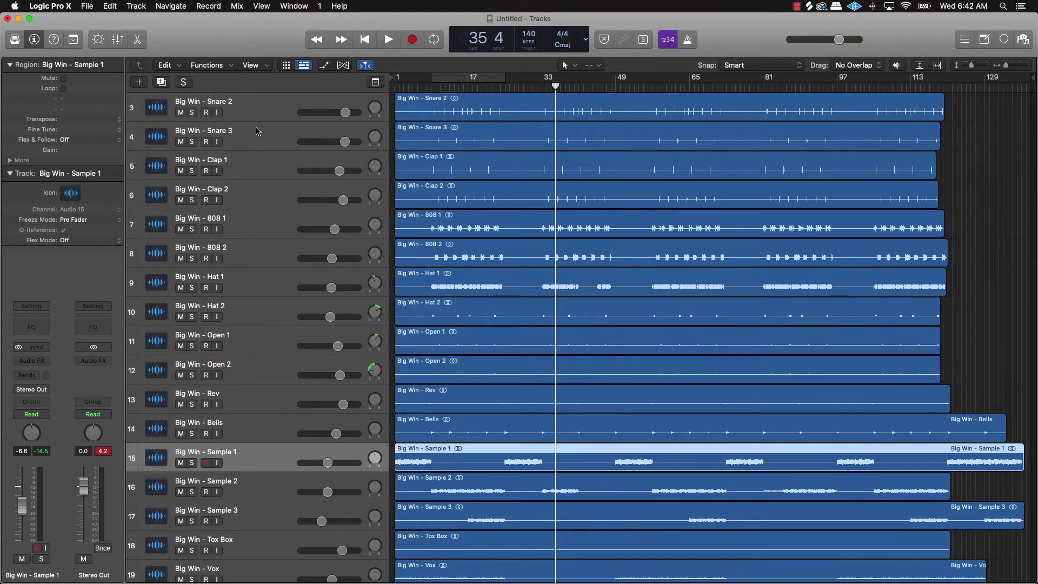
scroll(258, 132, up, 3)
click(247, 123)
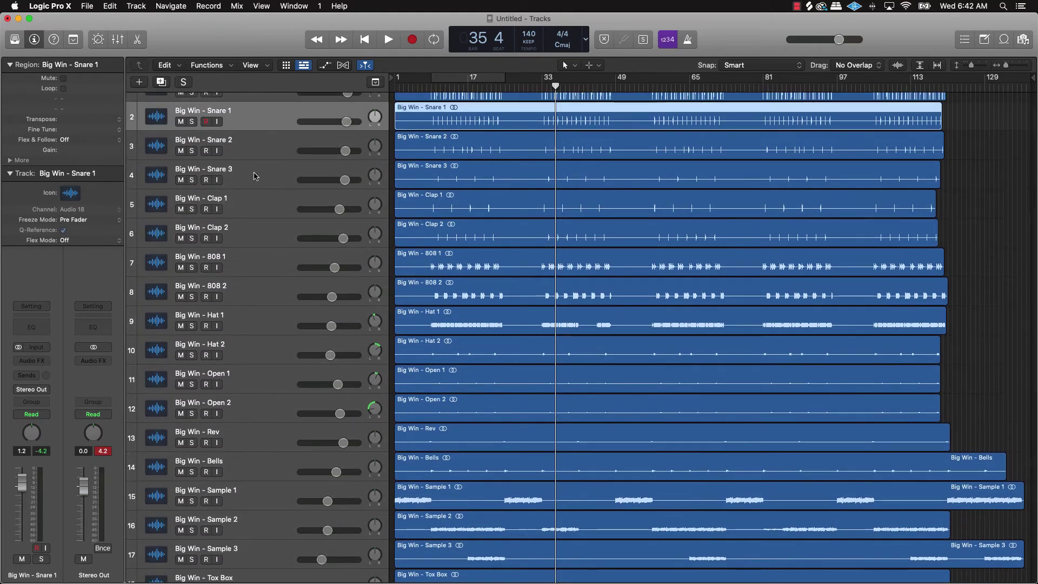
scroll(255, 176, up, 2)
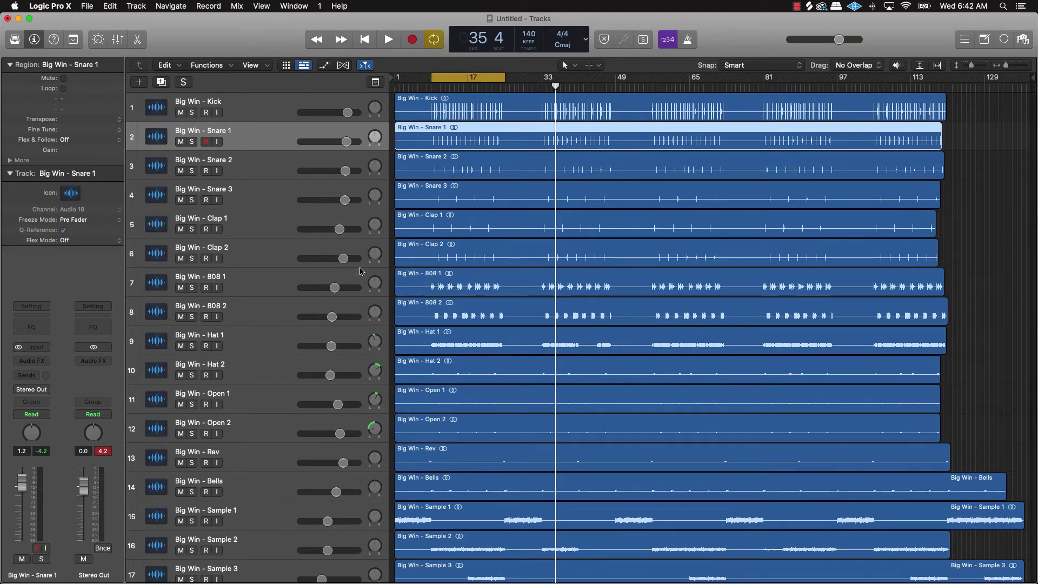
key(space)
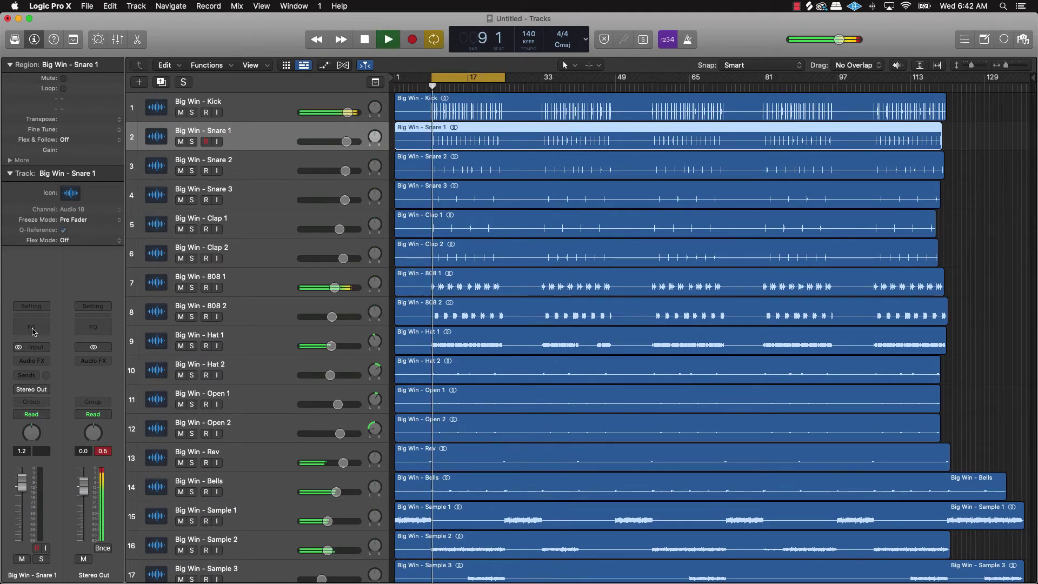
click(31, 326)
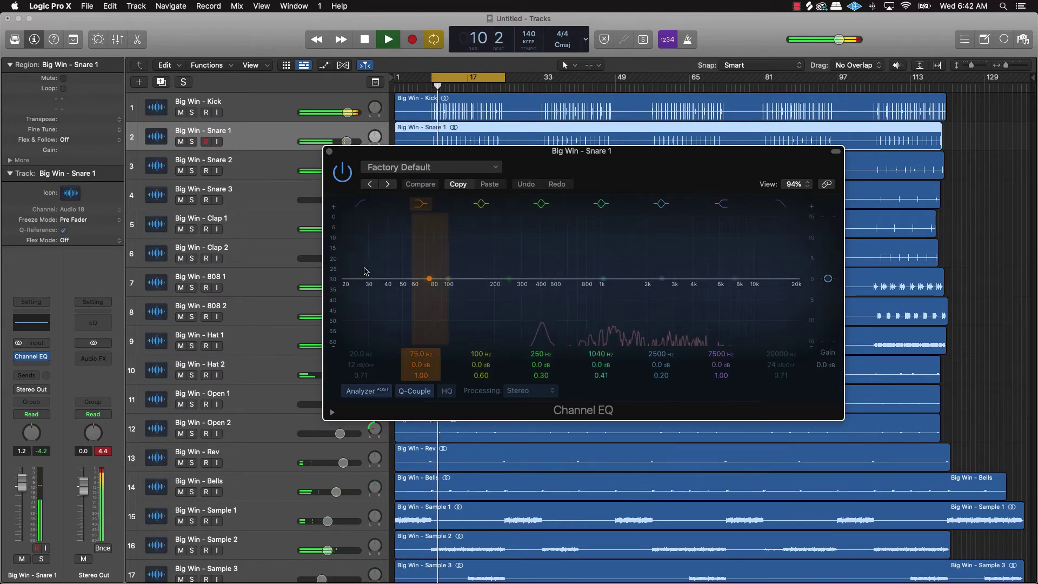
click(361, 203)
drag(360, 364, 361, 303)
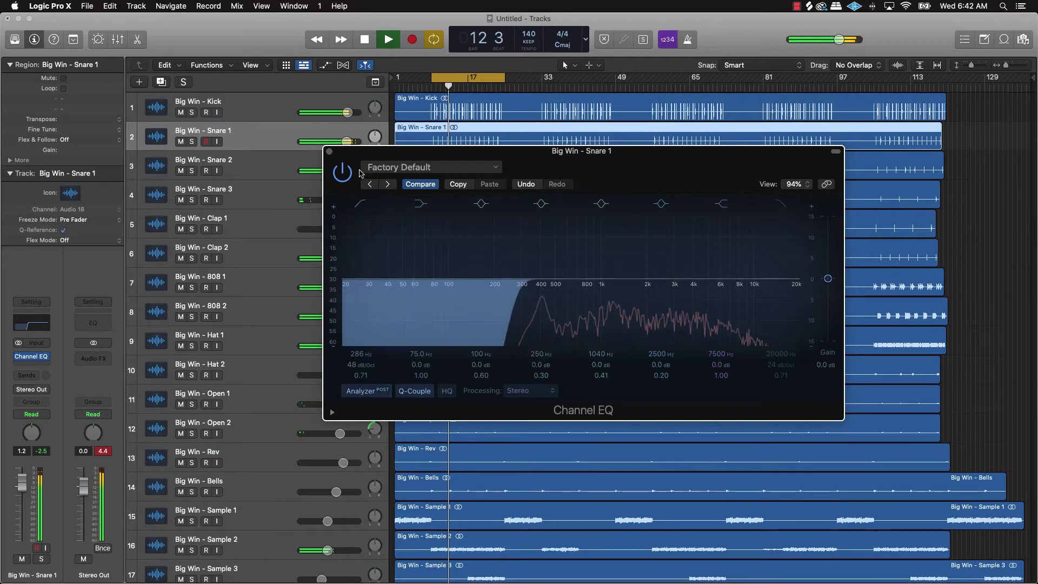
click(329, 151)
Step: Add a Channel EQ to Snare 2, enable its low cut and raise the cut's frequency and slope
key(Down)
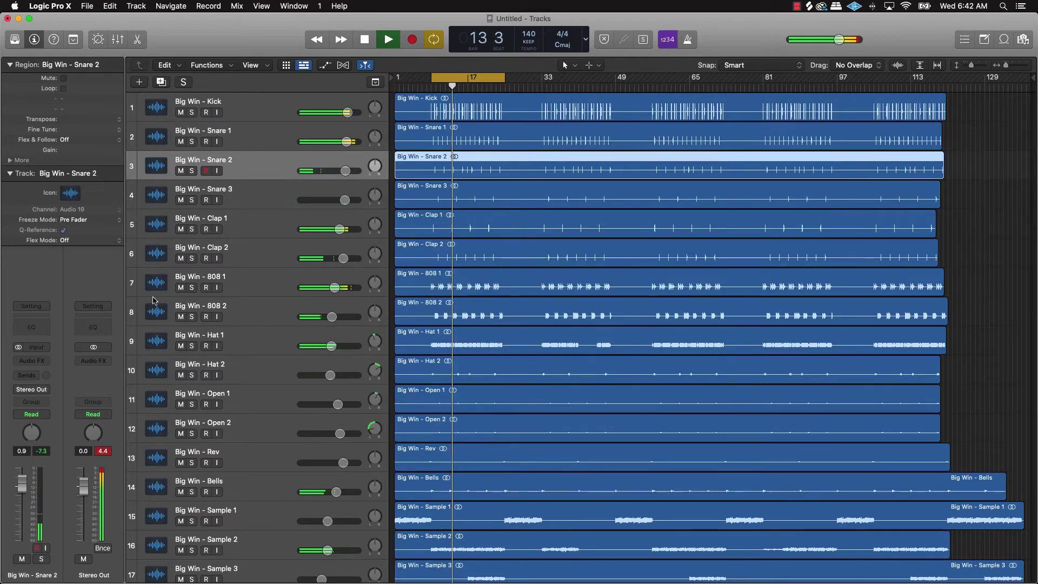
click(31, 327)
click(357, 205)
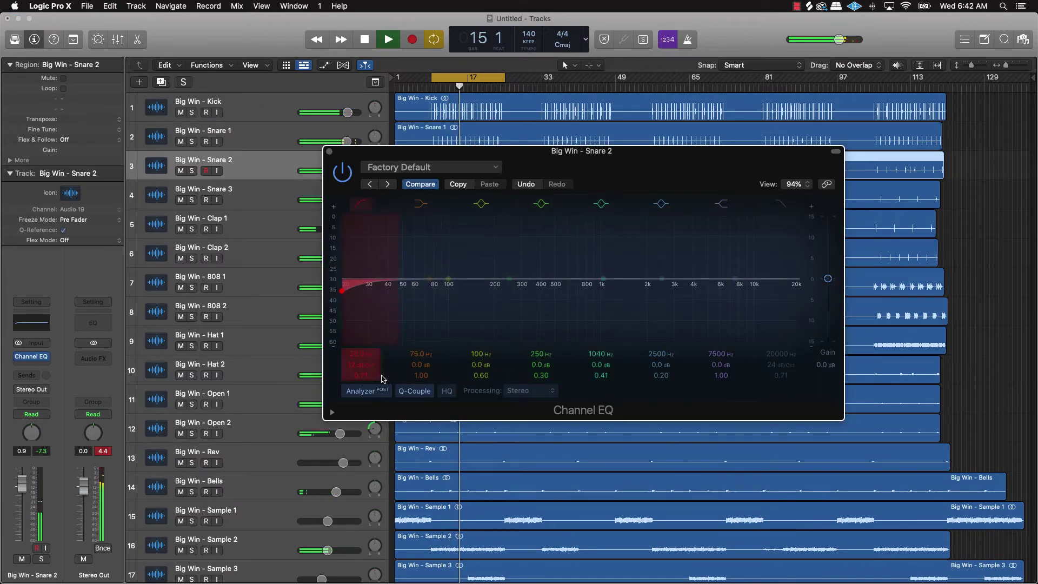
drag(366, 366, 367, 324)
click(329, 151)
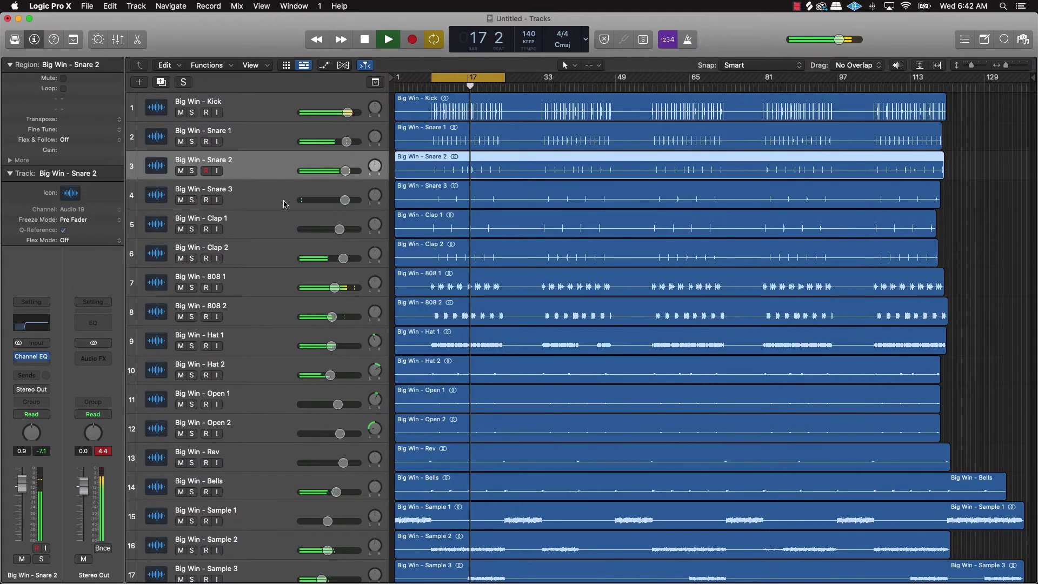
Step: Add a Channel EQ to Snare 3 with a 48 dB/Oct low cut at 190 Hz
click(273, 194)
click(31, 327)
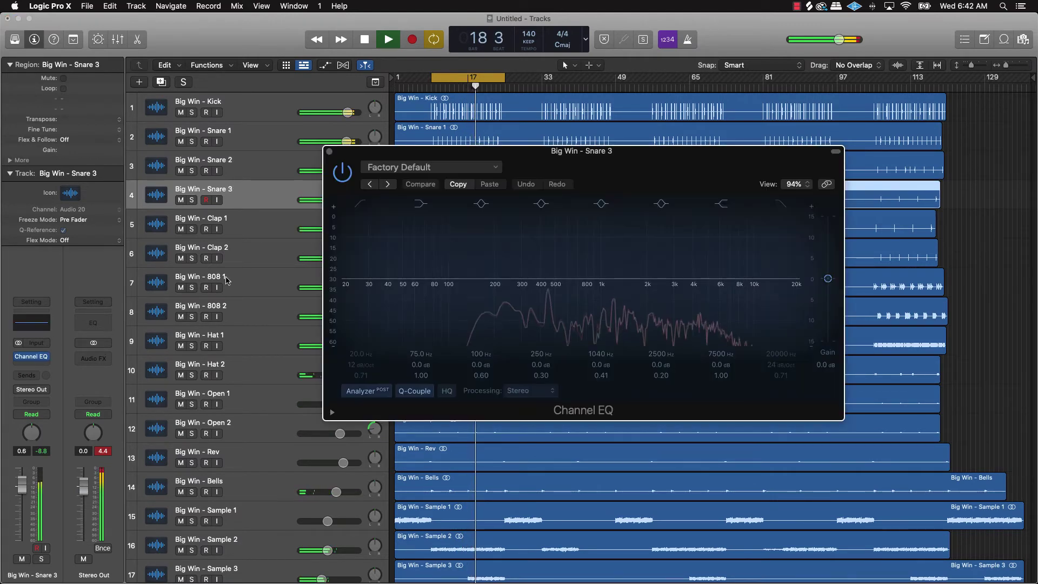
click(361, 204)
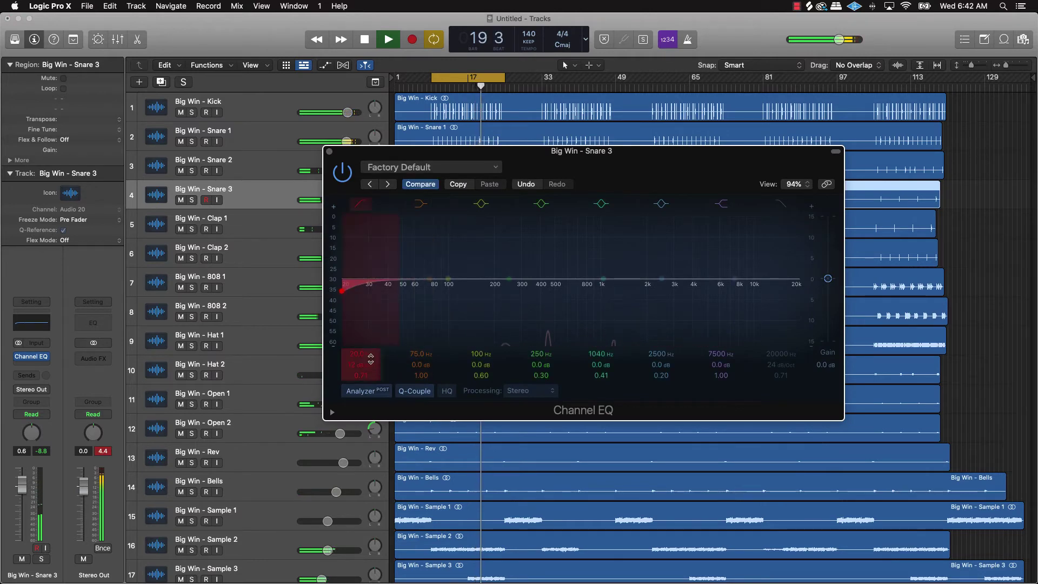
drag(361, 354, 318, 220)
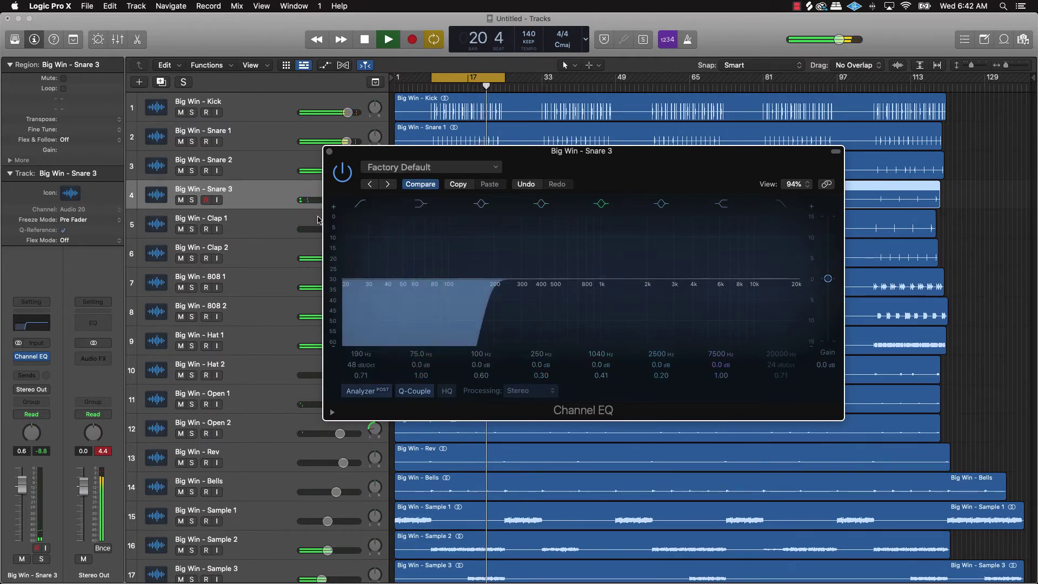
Step: Add a Channel EQ to Clap 1 with a 48 dB/Oct low cut at 157 Hz
click(329, 154)
click(254, 229)
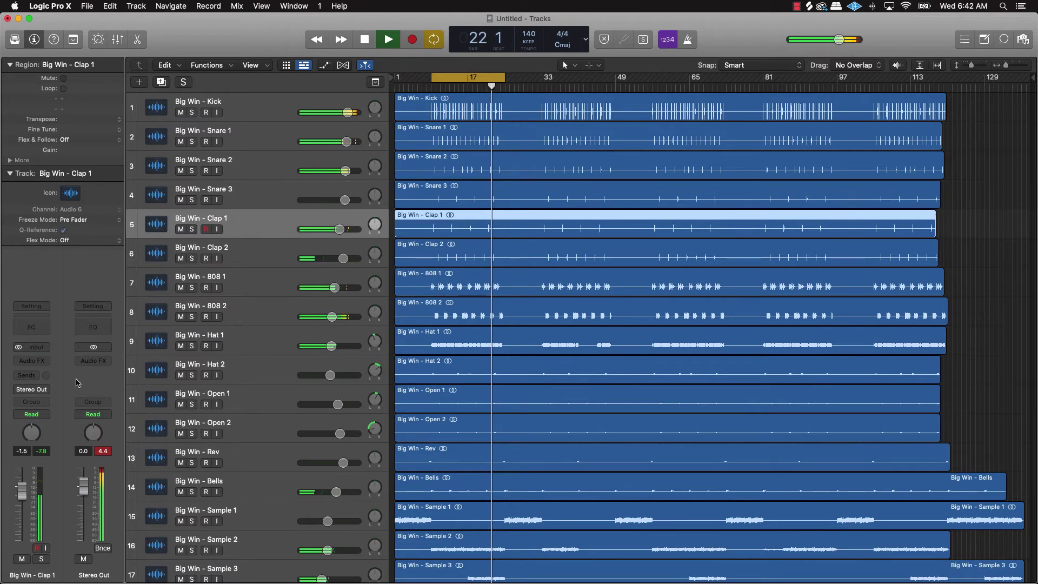
click(31, 322)
click(361, 205)
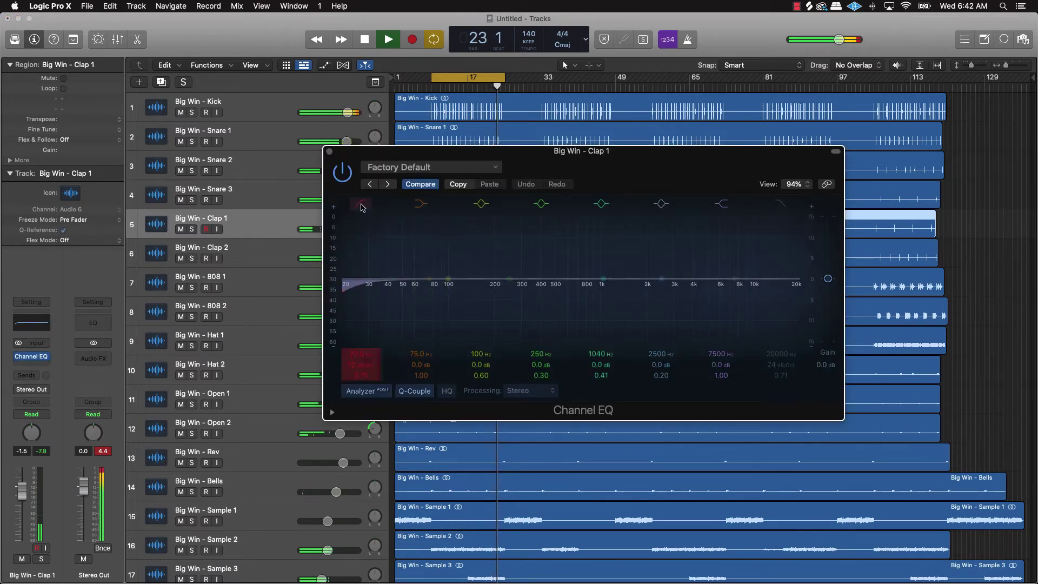
drag(357, 351, 371, 186)
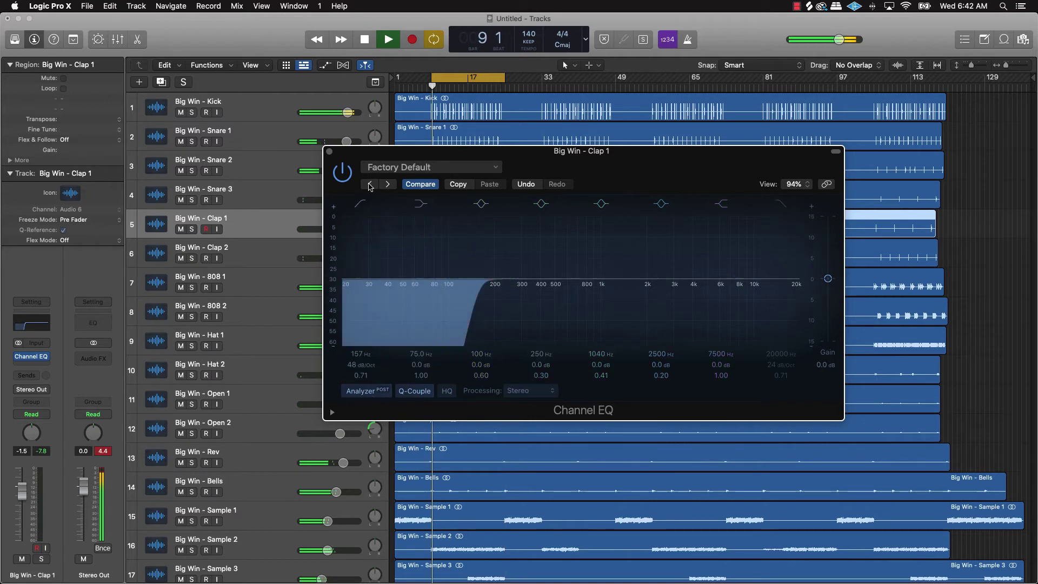
click(330, 151)
Step: Add a Channel EQ to Clap 2, enable its low cut and raise the cut's slope and frequency
key(Down)
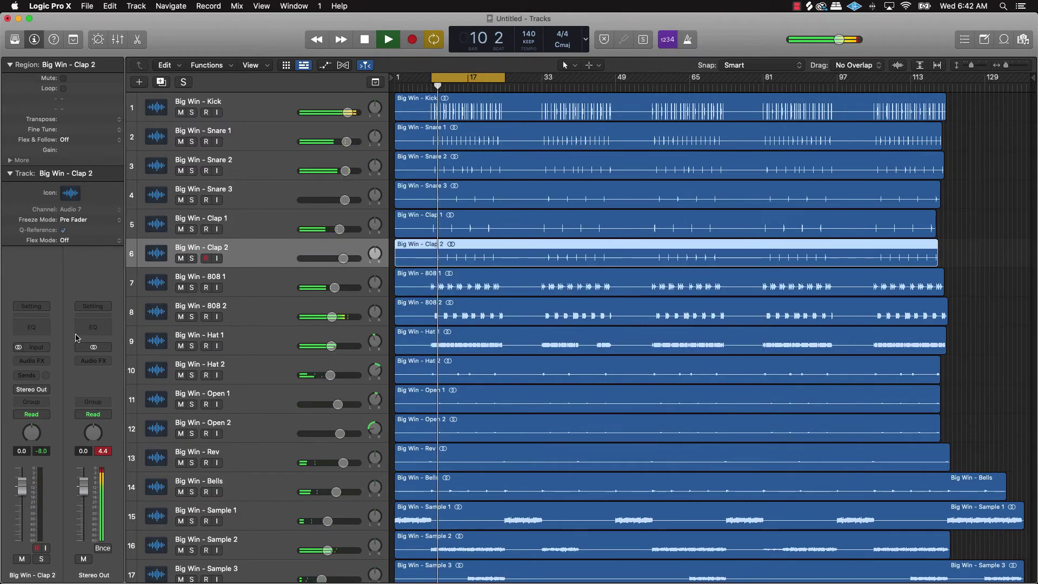
click(31, 327)
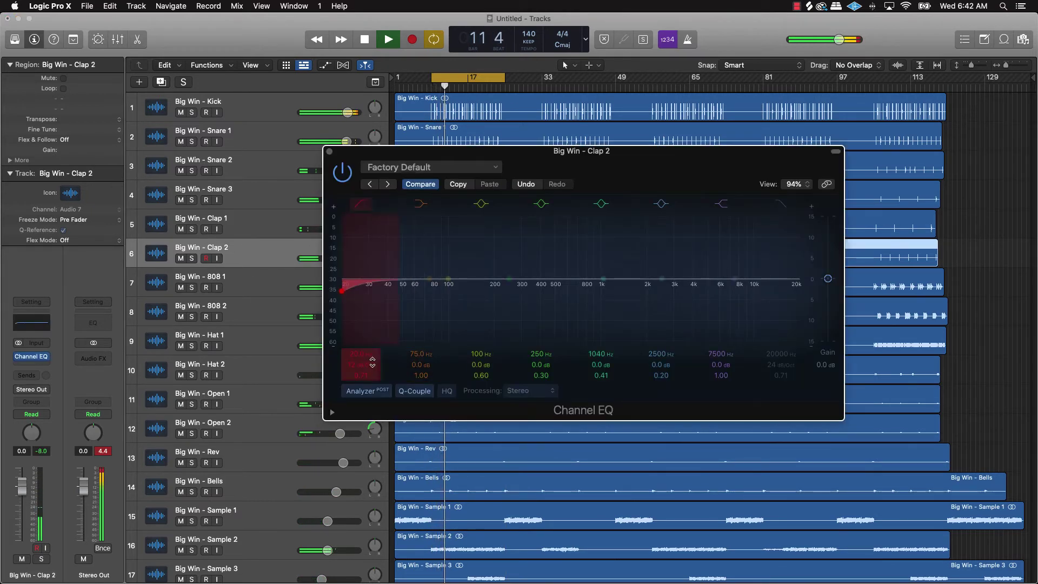
drag(361, 354, 361, 282)
click(329, 152)
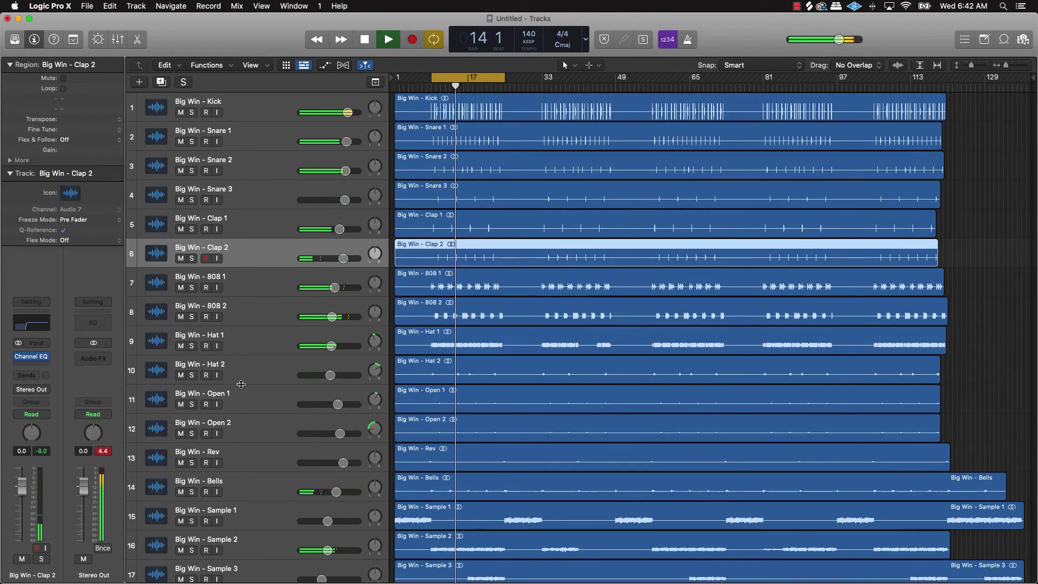
Step: Add a Channel EQ to Hat 1 with a 48 dB/Oct low cut at 298 Hz
scroll(242, 393, down, 1)
scroll(242, 393, down, 2)
click(244, 314)
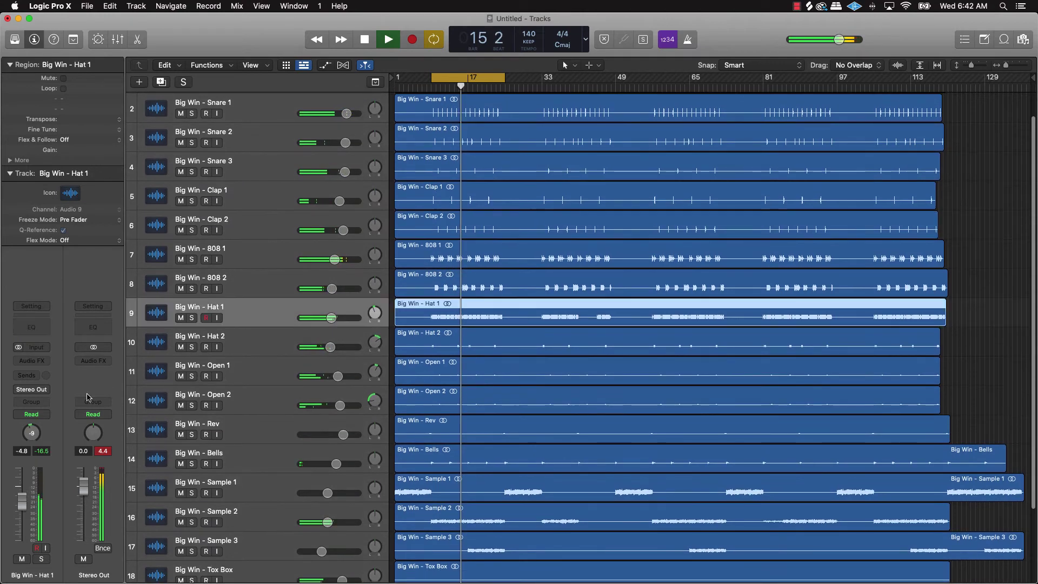
click(31, 322)
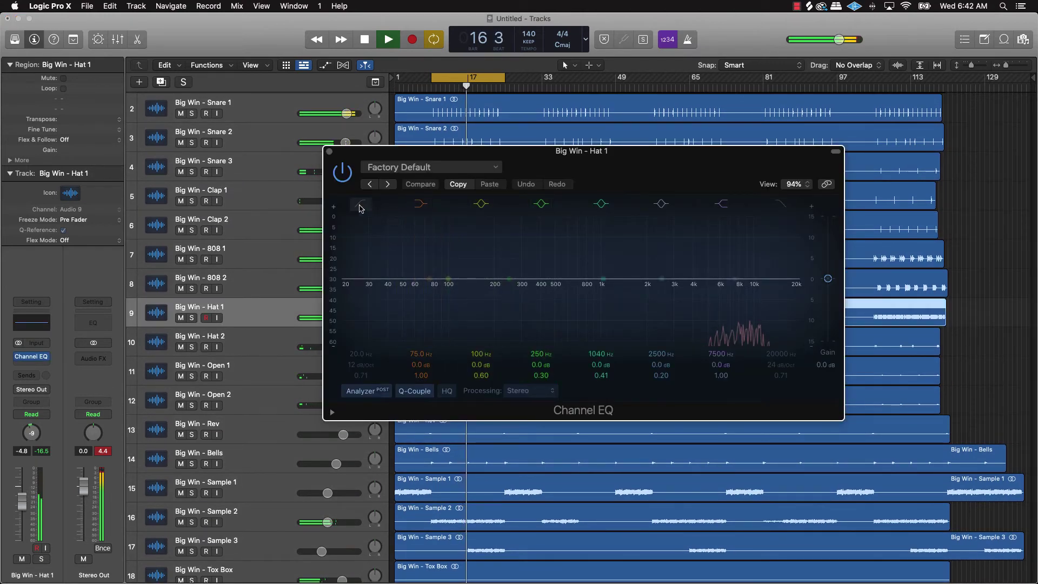
click(371, 372)
drag(365, 356, 351, 187)
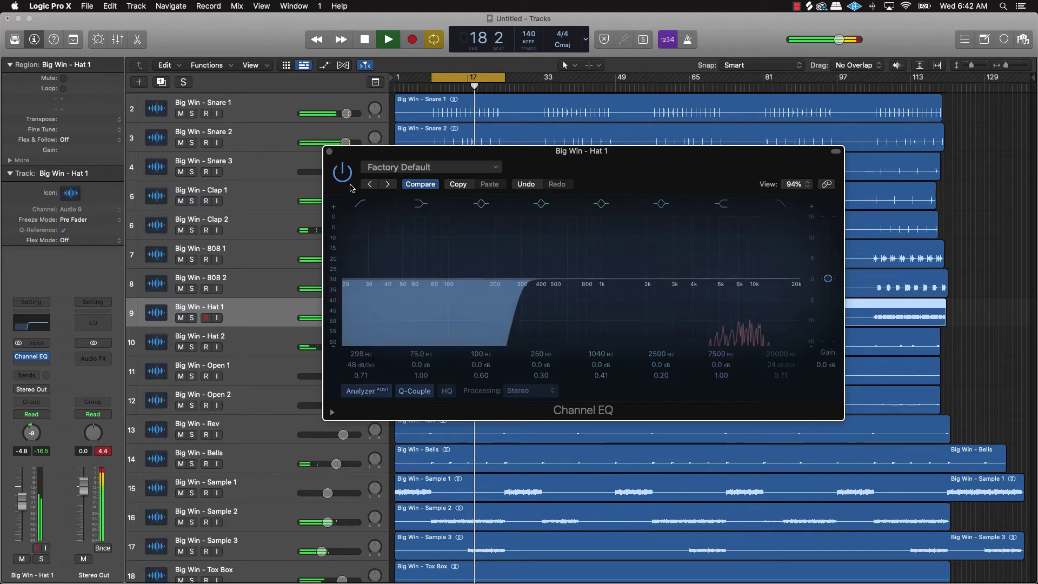
click(330, 152)
Step: Add a Channel EQ to Hat 2 with a 48 dB/Oct low cut at 190 Hz
click(243, 343)
click(45, 331)
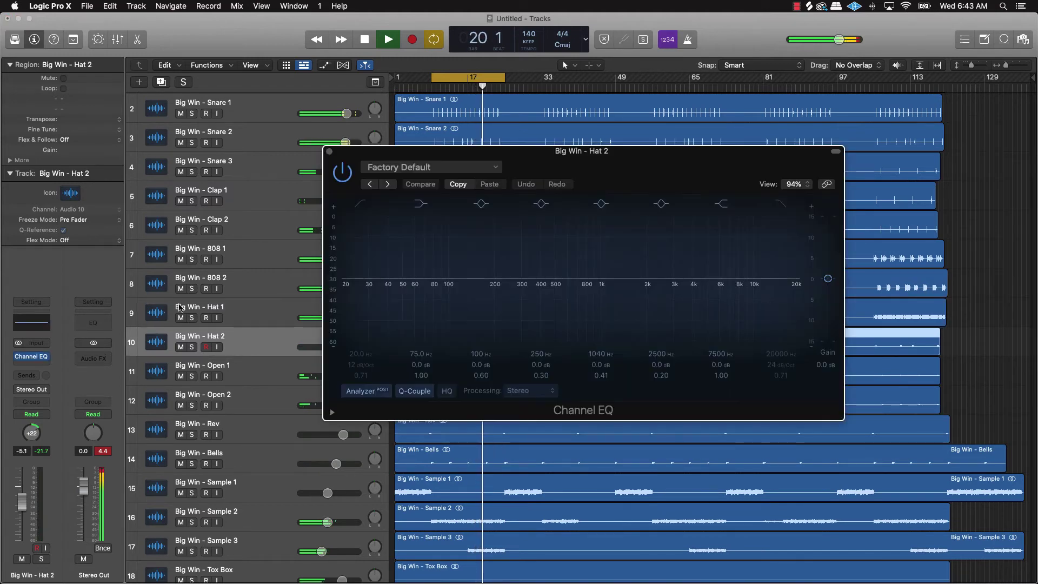
click(363, 206)
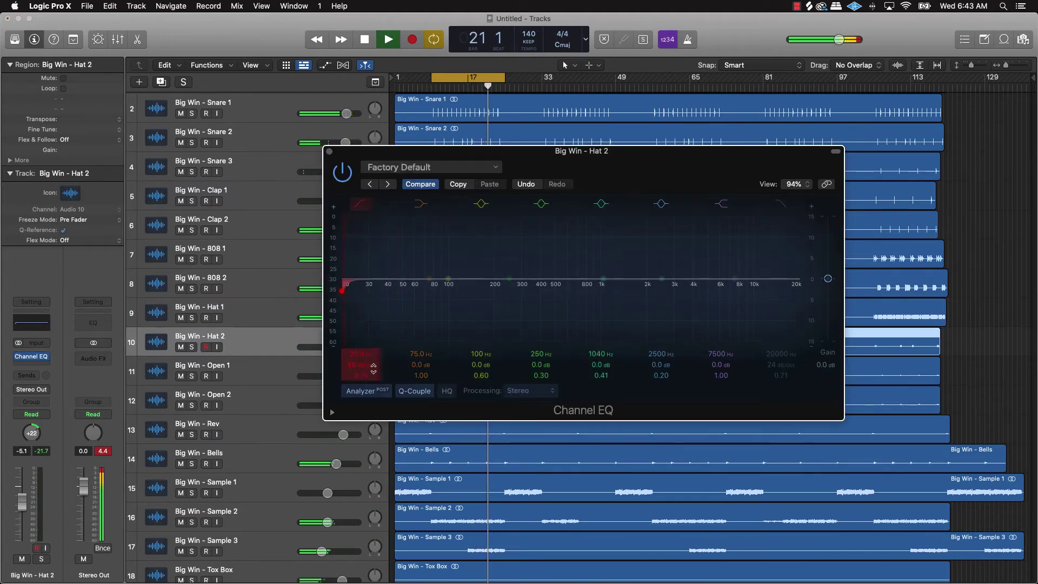
drag(363, 353, 361, 243)
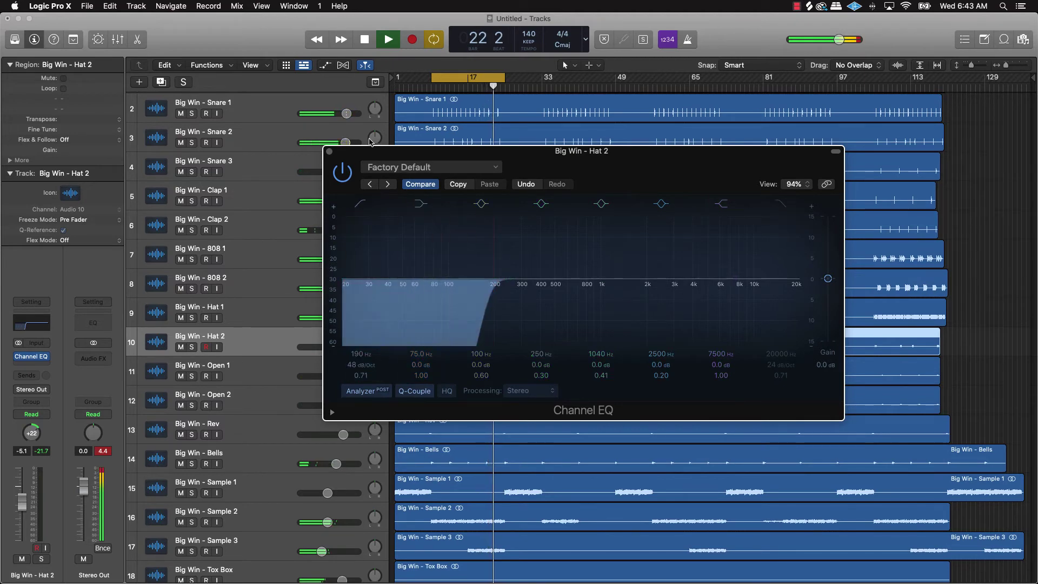
click(329, 152)
Step: Add a Channel EQ to Open 1, enable its low cut and raise the cut's slope and frequency
click(243, 372)
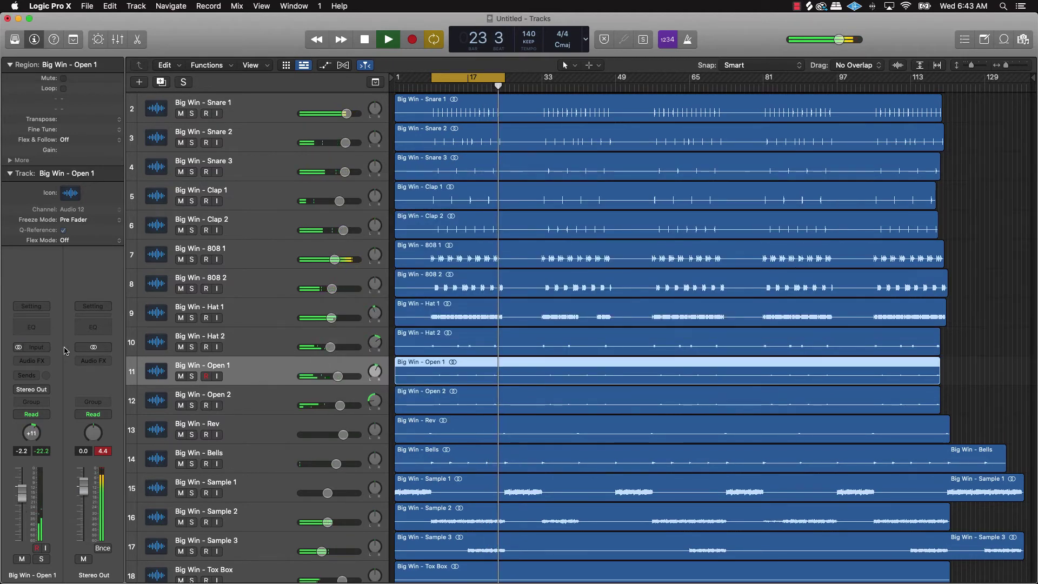
click(32, 327)
click(360, 204)
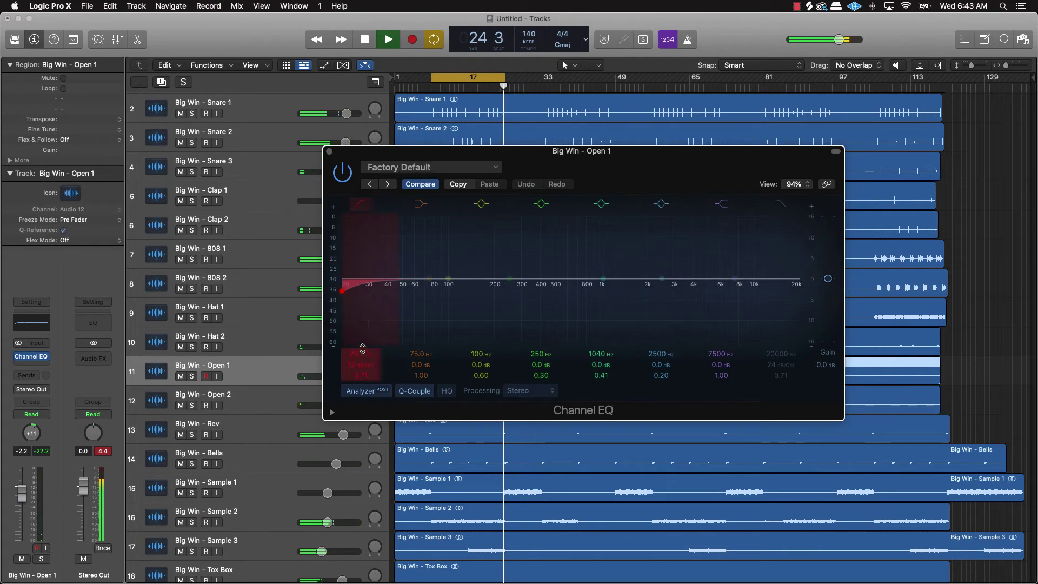
drag(361, 354, 361, 308)
click(328, 152)
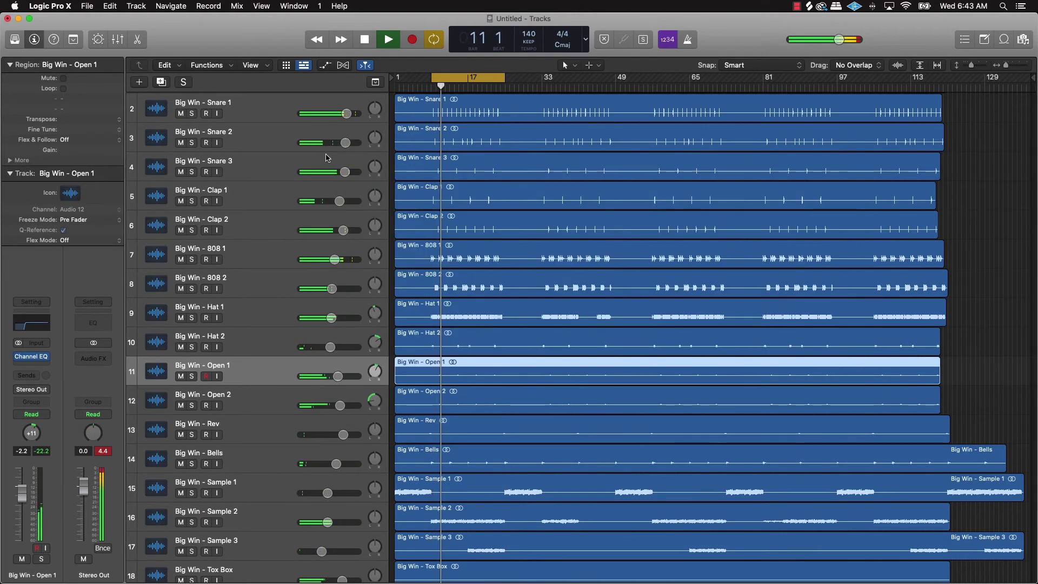
Step: Add a Channel EQ to Open 2, enable its low cut and raise the cut's slope and frequency
key(Down)
click(31, 326)
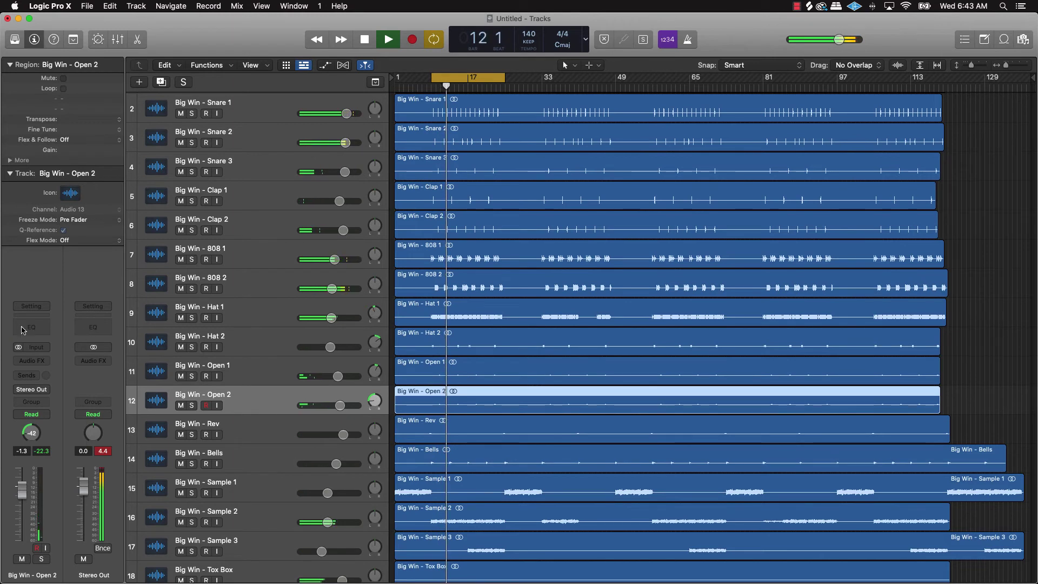
click(373, 333)
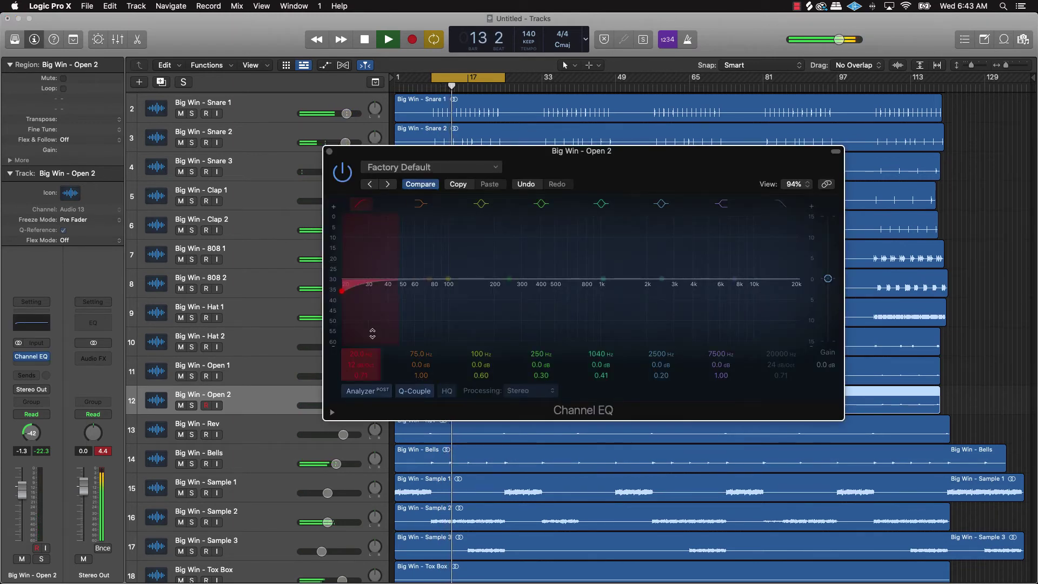
drag(372, 334, 477, 333)
click(330, 153)
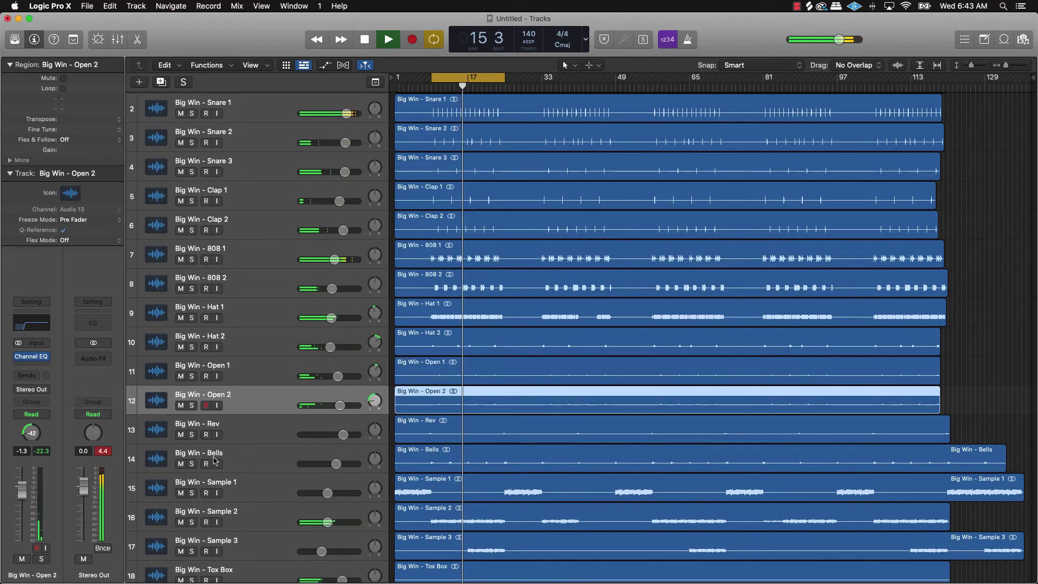
Step: Add a Channel EQ to Sample 2 with a 48 dB/Oct low cut at 186 Hz
scroll(260, 398, down, 5)
click(260, 398)
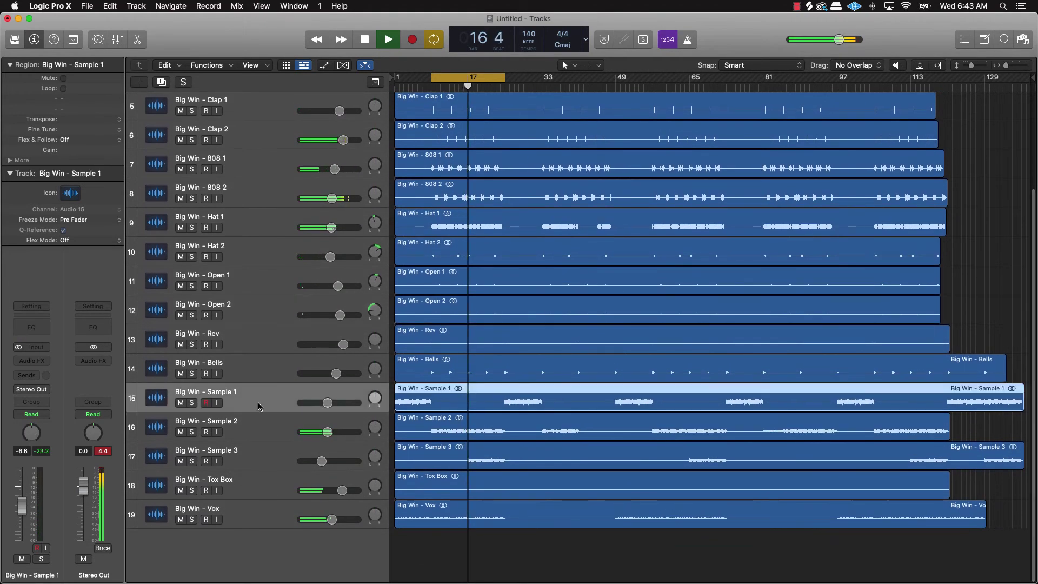
key(Down)
click(29, 327)
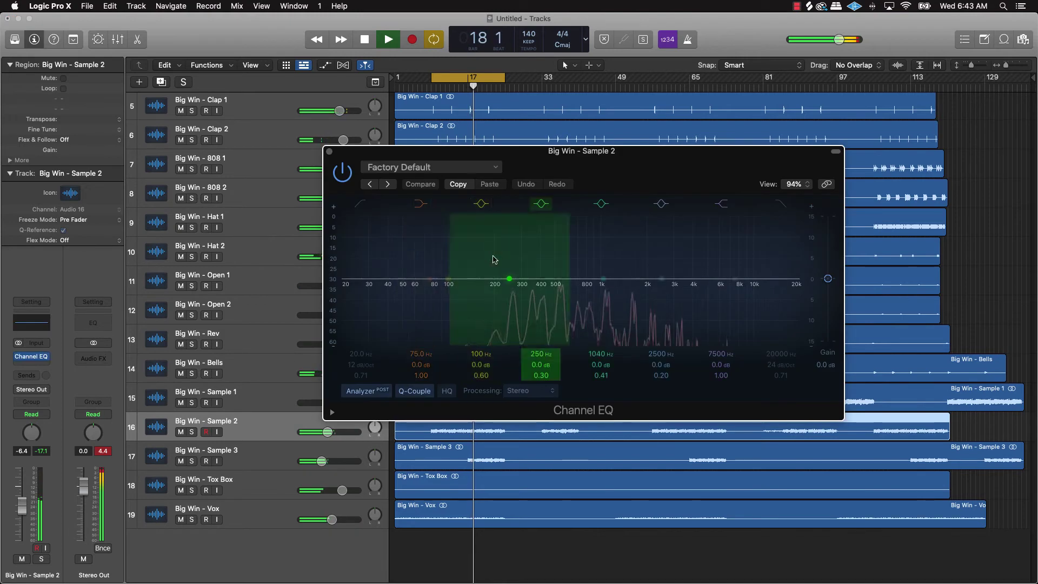
click(361, 203)
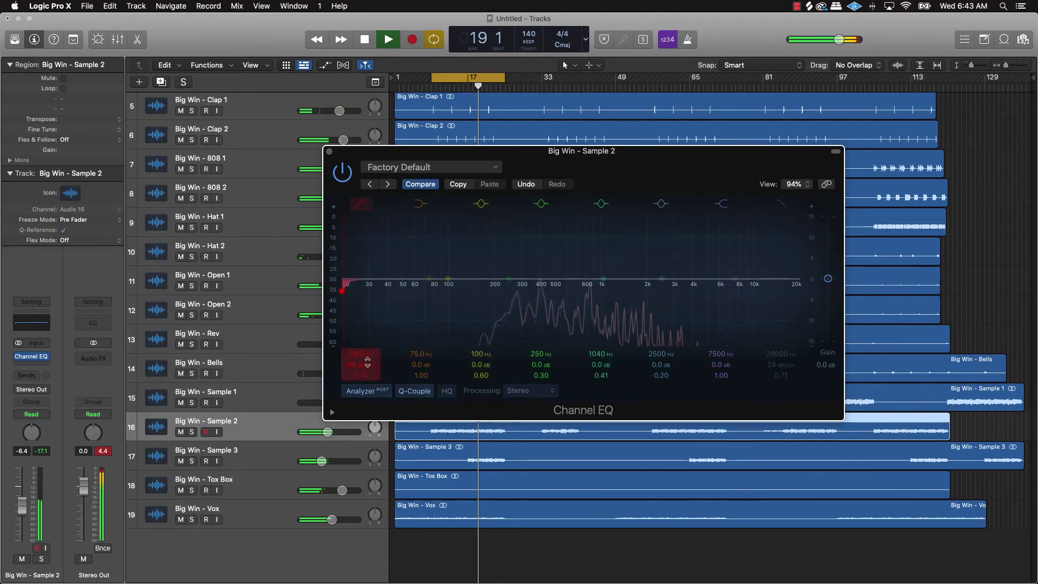
drag(368, 361, 368, 319)
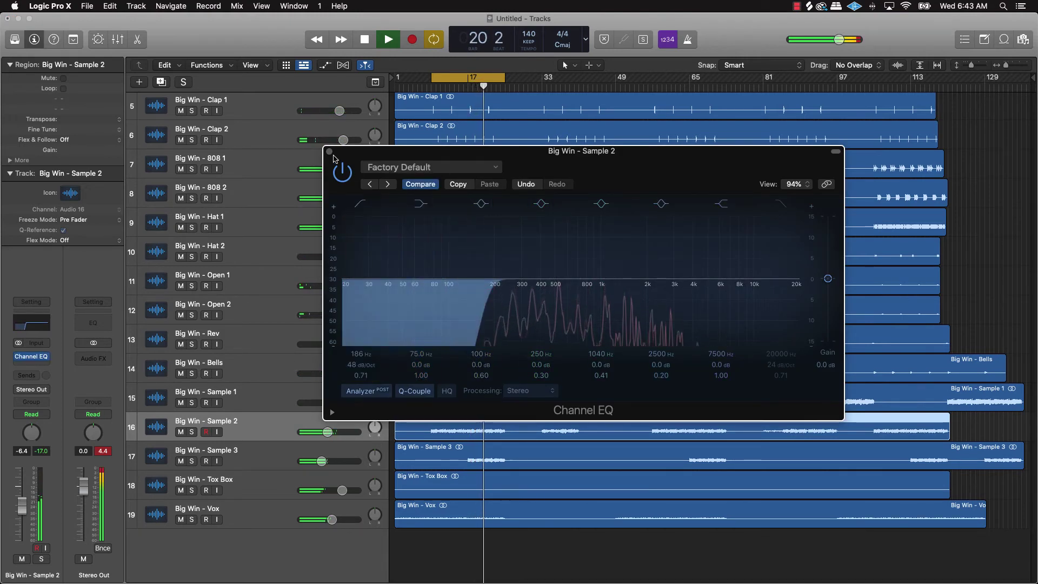
click(329, 152)
Step: Add a Channel EQ to Sample 3 with a 48 dB/Oct low cut at 222 Hz
key(Down)
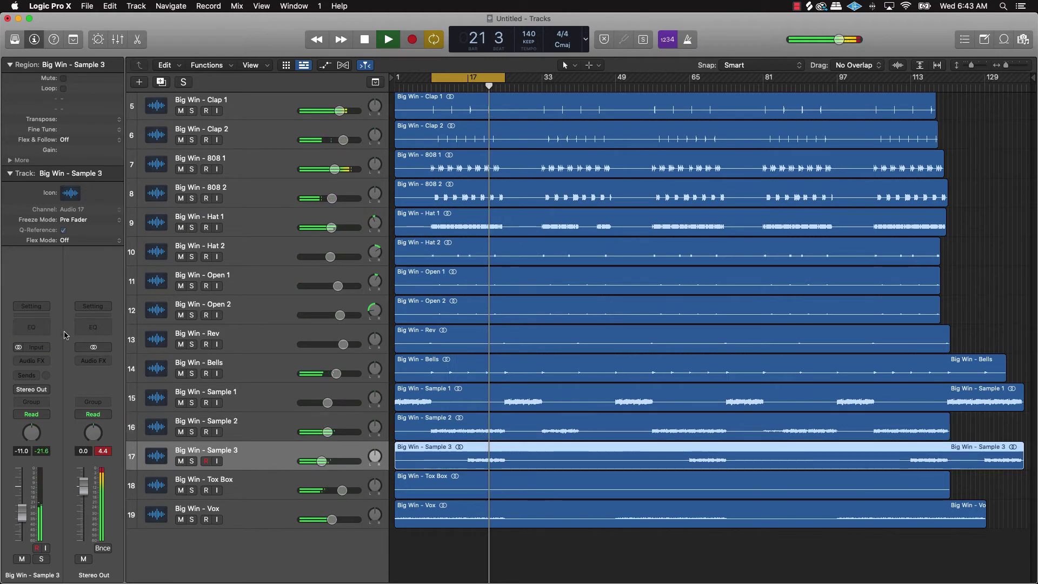
click(31, 327)
click(361, 204)
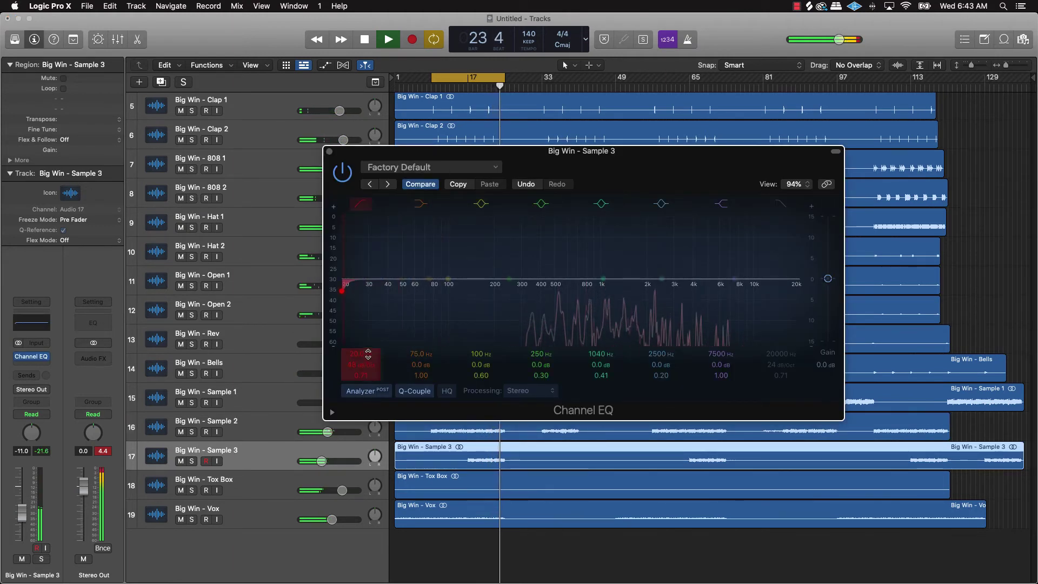
drag(361, 354, 393, 392)
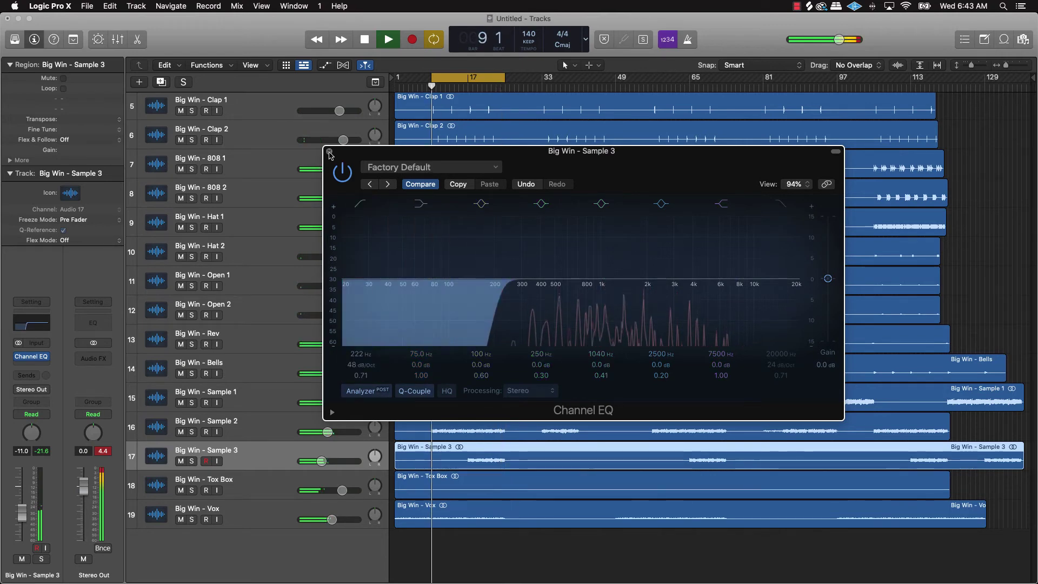
key(super+w)
Step: Add a Channel EQ to the Vox track with a 48 dB/Oct low cut at 302 Hz
click(265, 515)
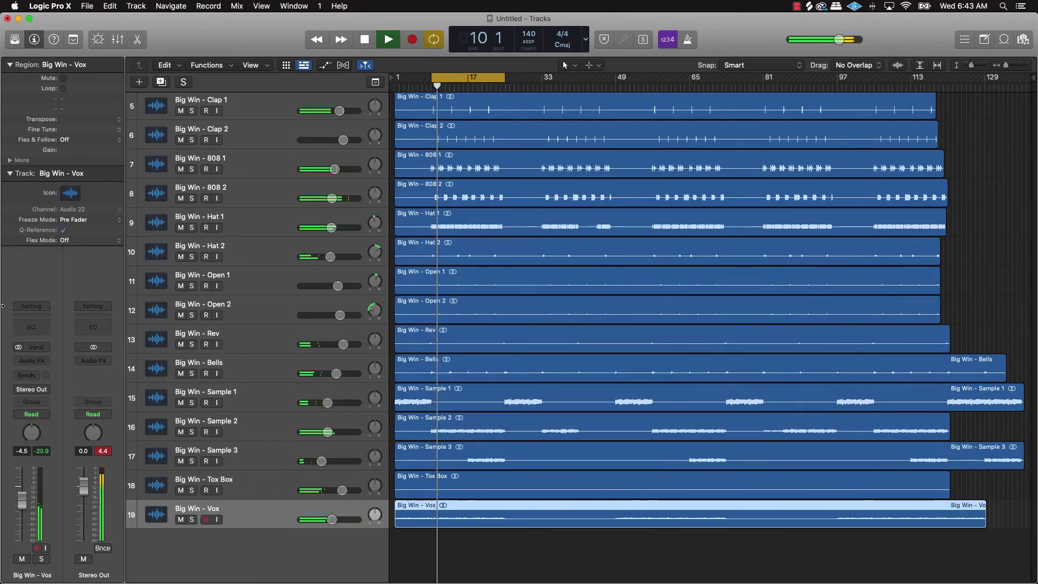
key(v)
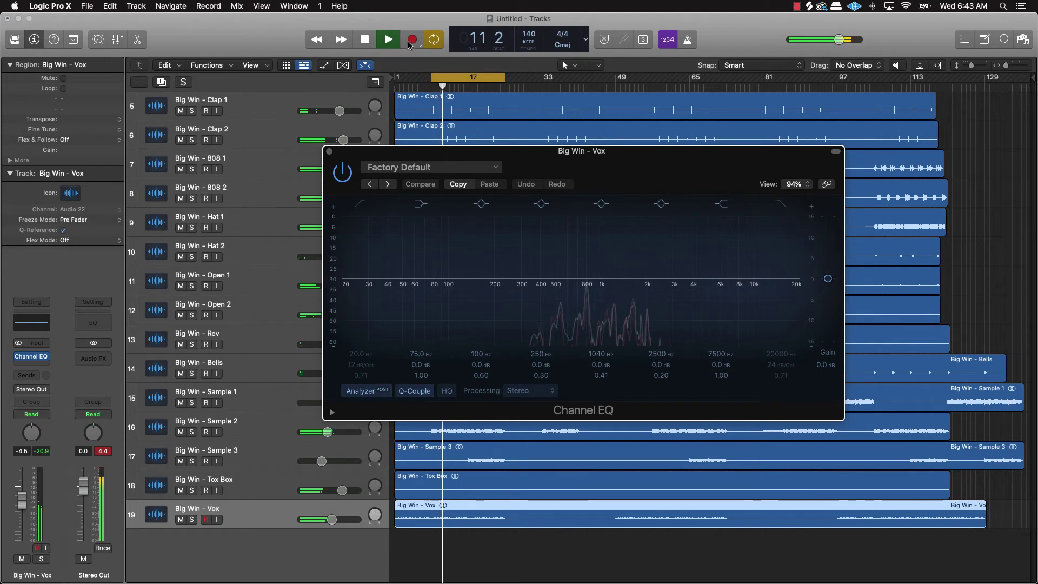
click(359, 203)
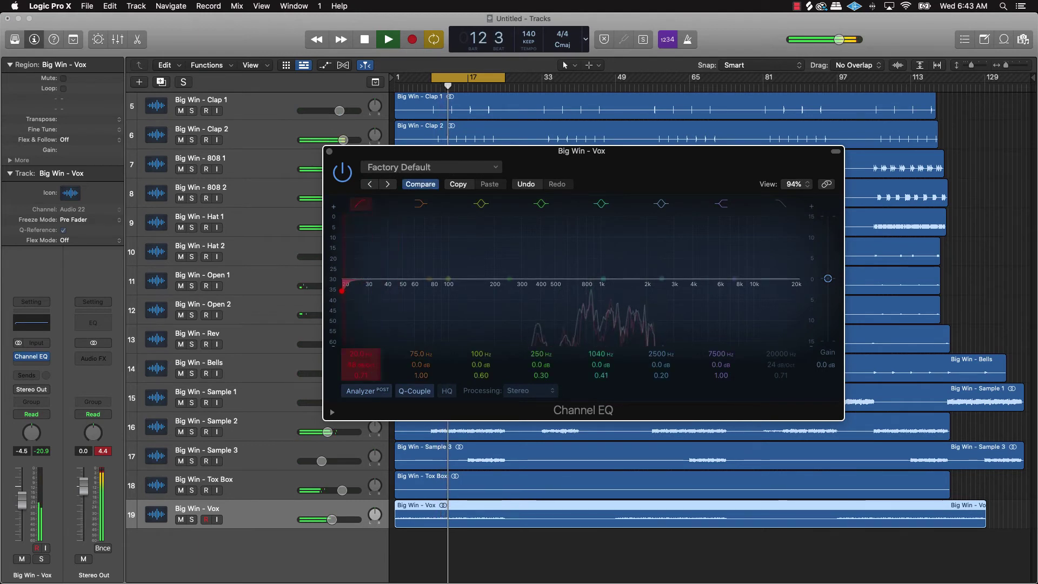
drag(359, 362, 382, 415)
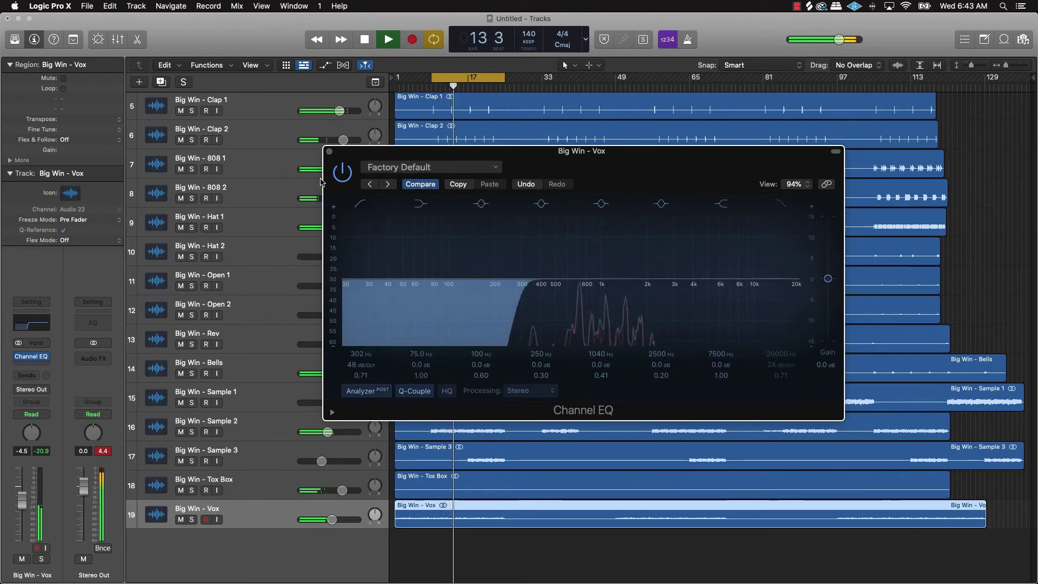
key(v)
Step: Add a Channel EQ to the Tox Box track with a 48 dB/Oct low cut at 148 Hz
click(263, 485)
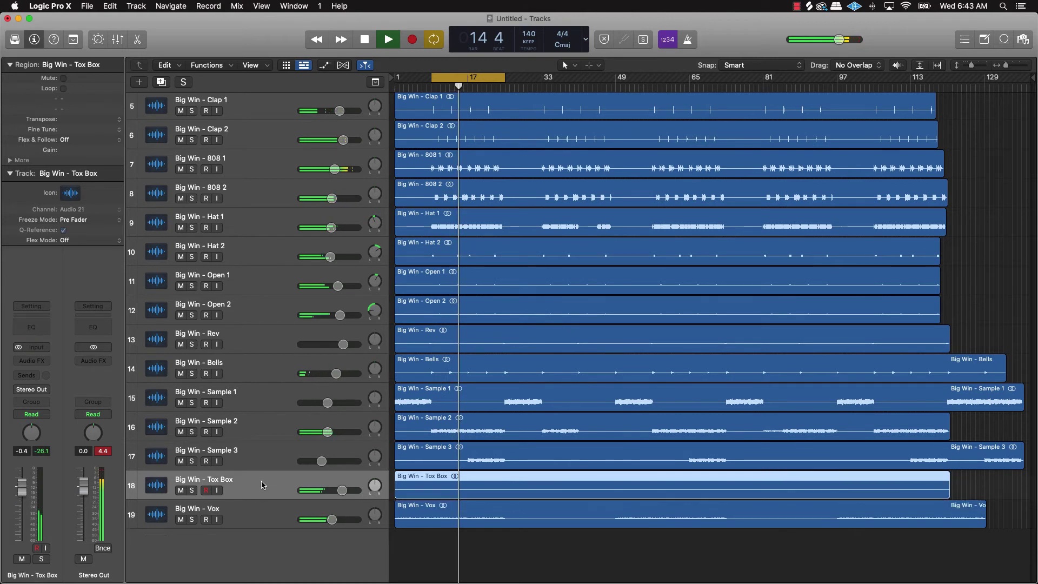
click(31, 324)
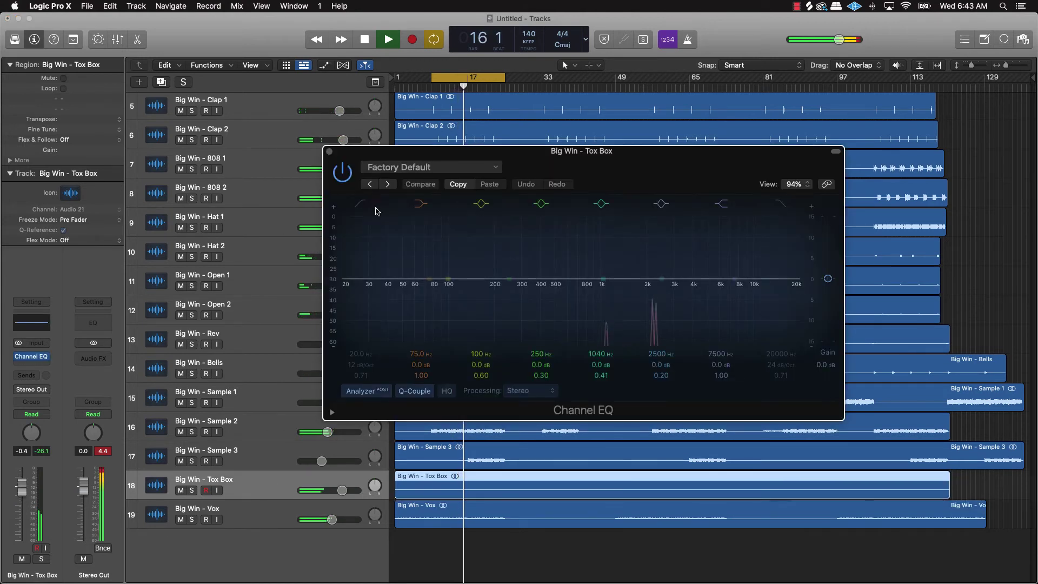
click(362, 207)
drag(342, 291, 475, 303)
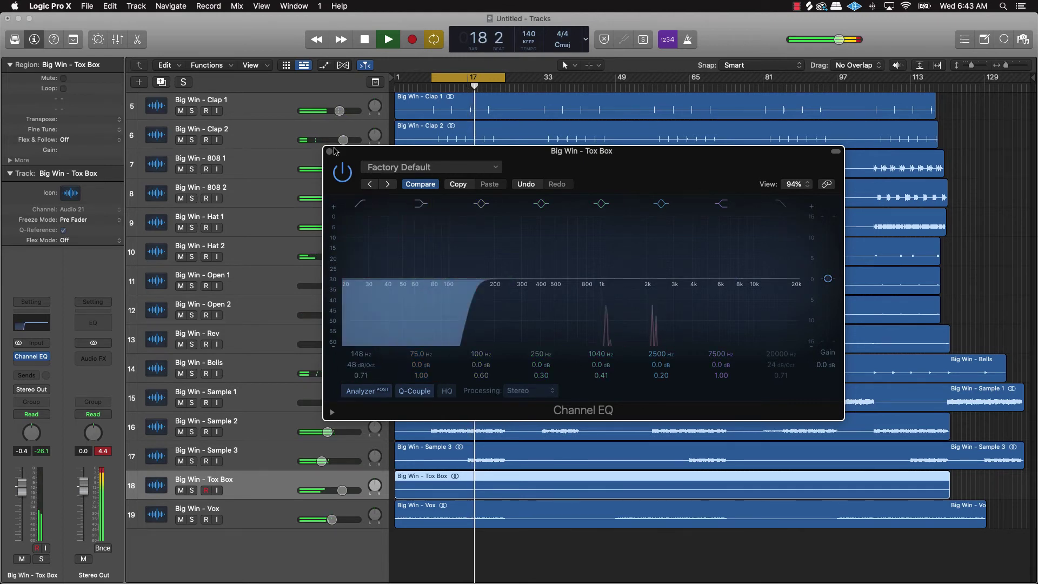
click(329, 152)
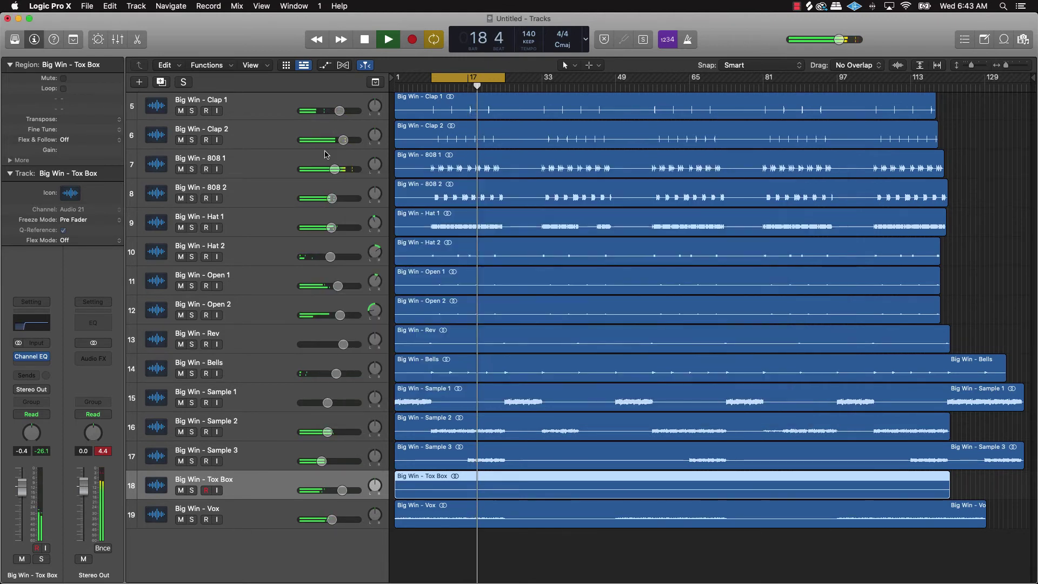
Step: Turn off cycle playback and add a Channel EQ with a low cut to the Sample 1 track
click(257, 439)
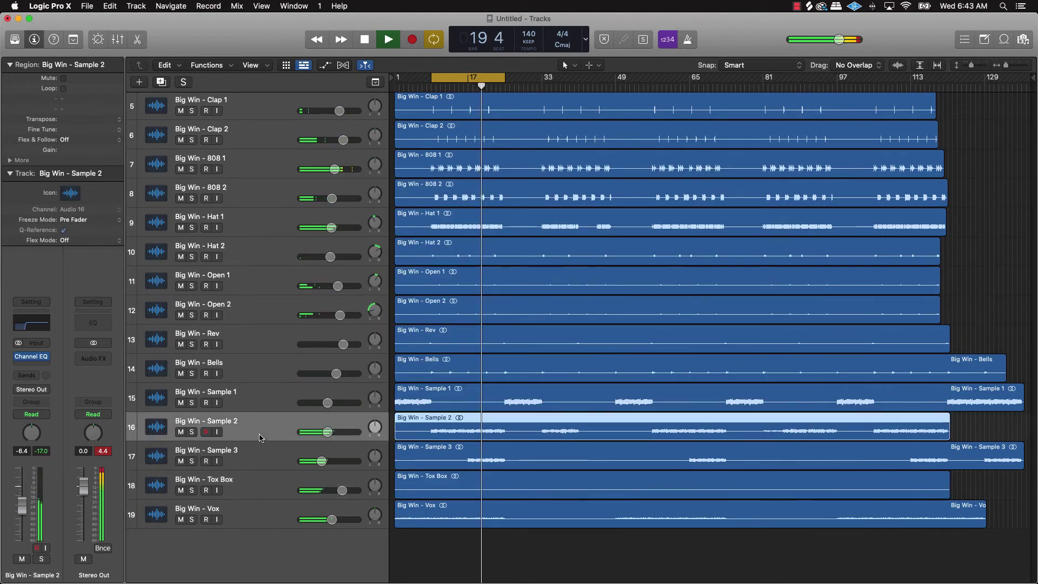
click(321, 406)
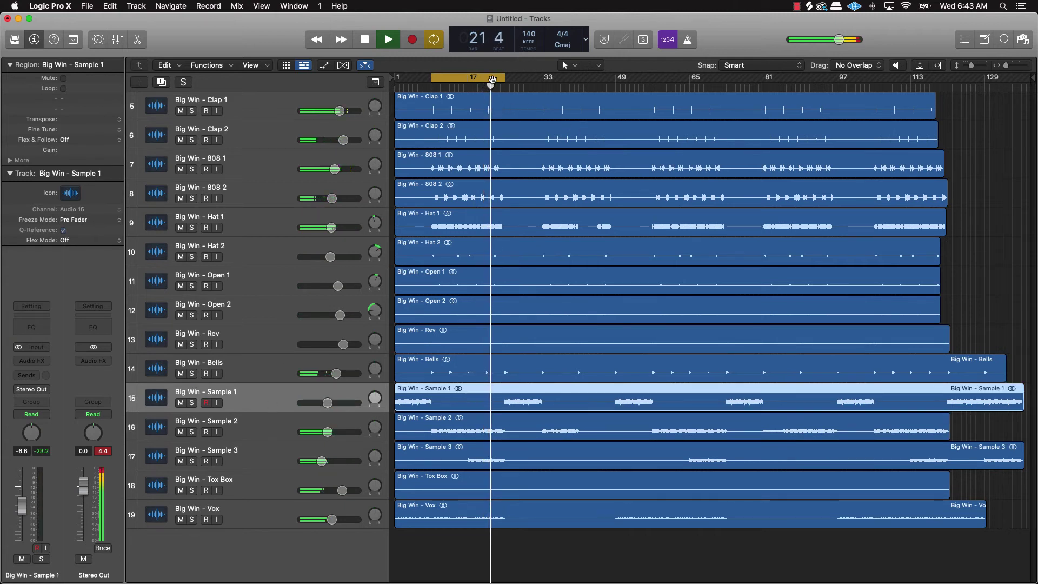
click(492, 80)
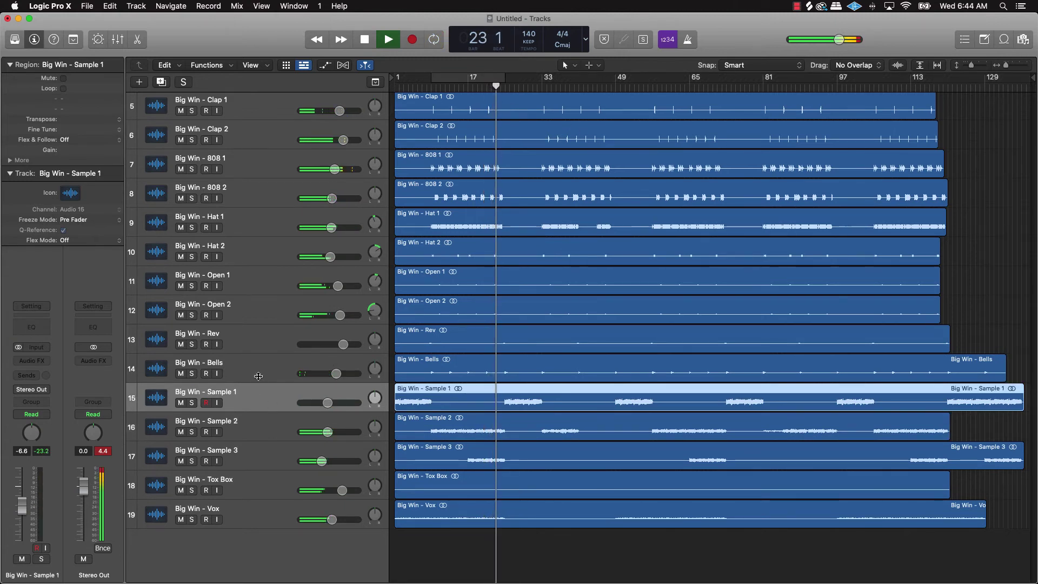
click(31, 327)
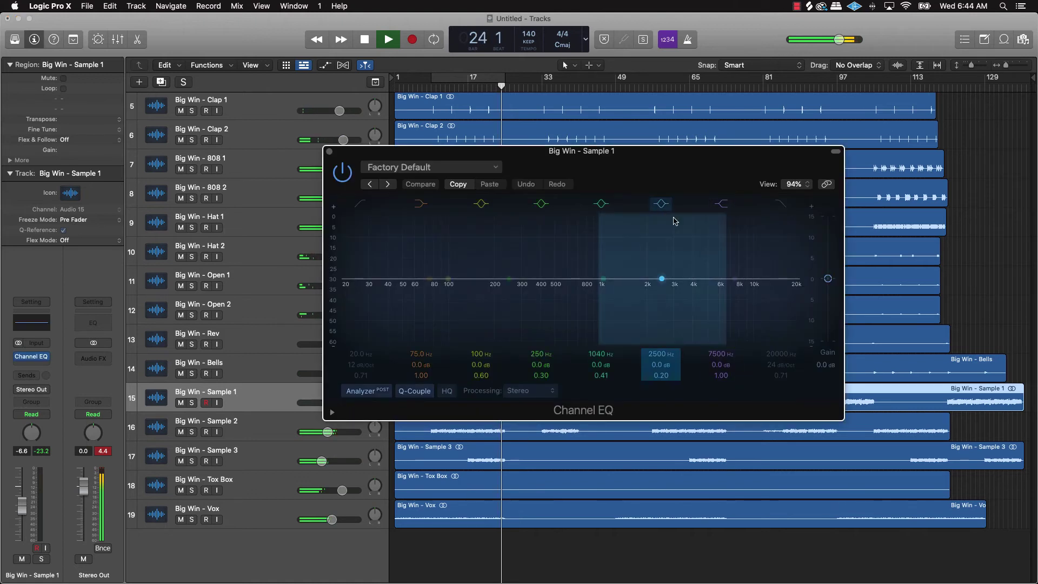
click(359, 204)
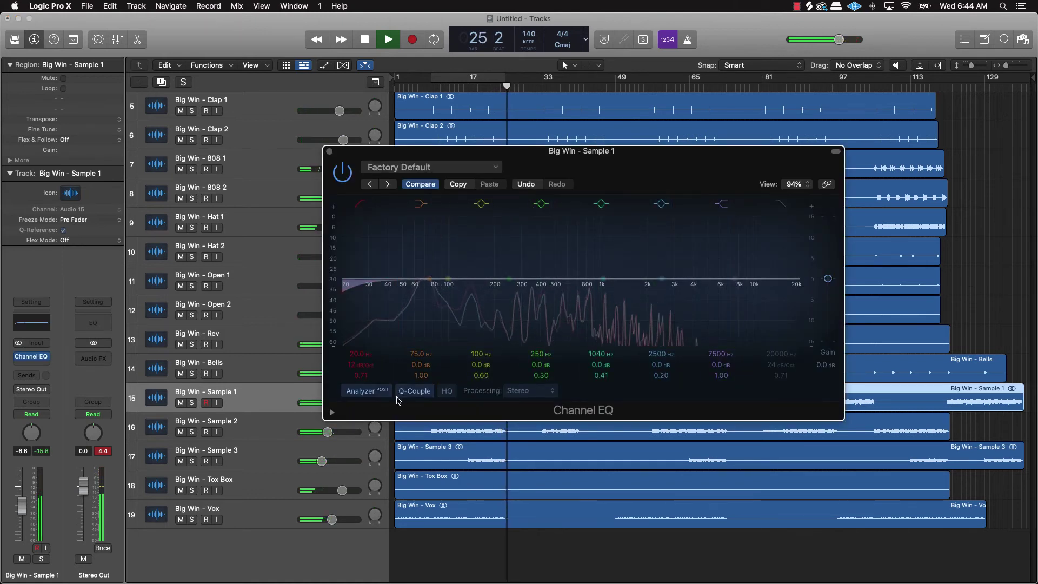
mouse_move(375, 363)
mouse_down()
mouse_move(376, 336)
mouse_move(376, 363)
mouse_move(376, 347)
mouse_up()
click(330, 154)
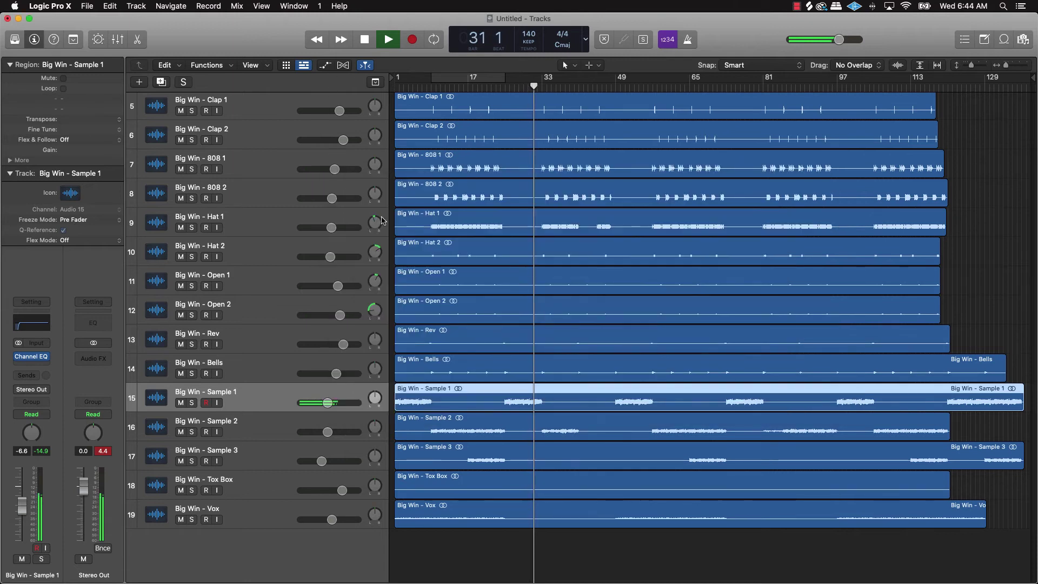
Step: Stop playback, clear the region selection and return the playhead to the start of the project
key(space)
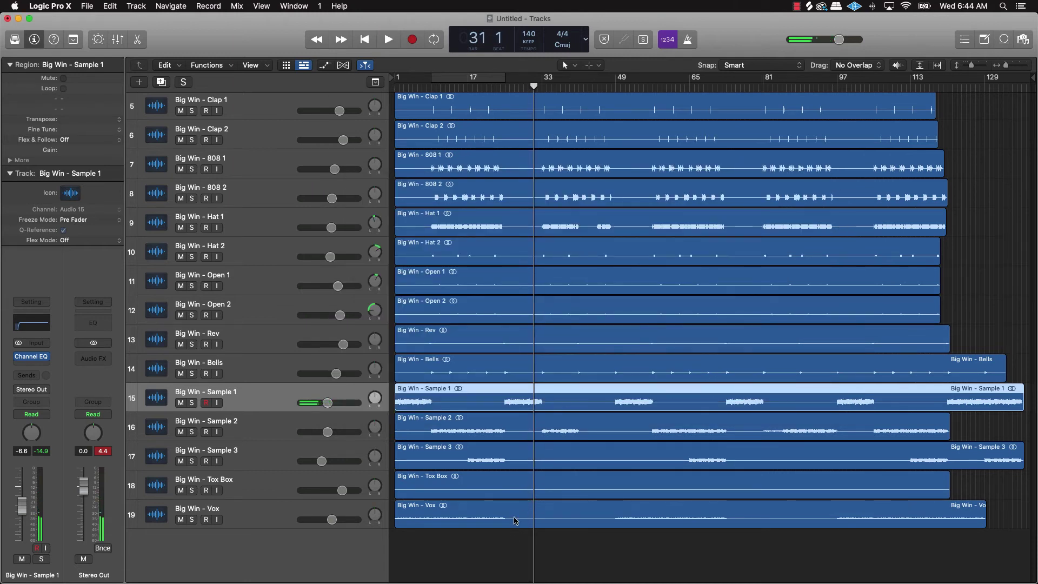
click(589, 559)
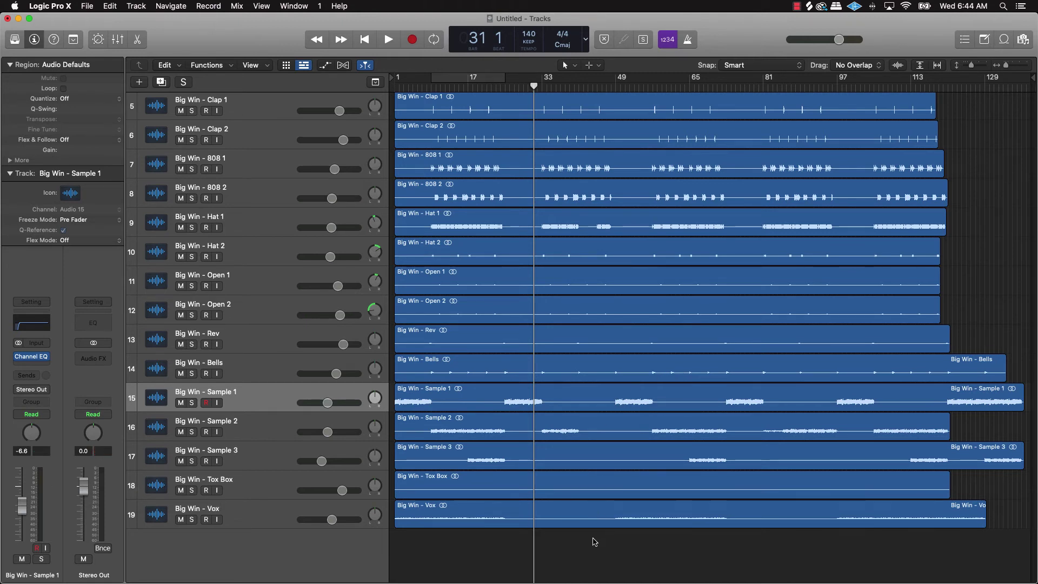
key(Return)
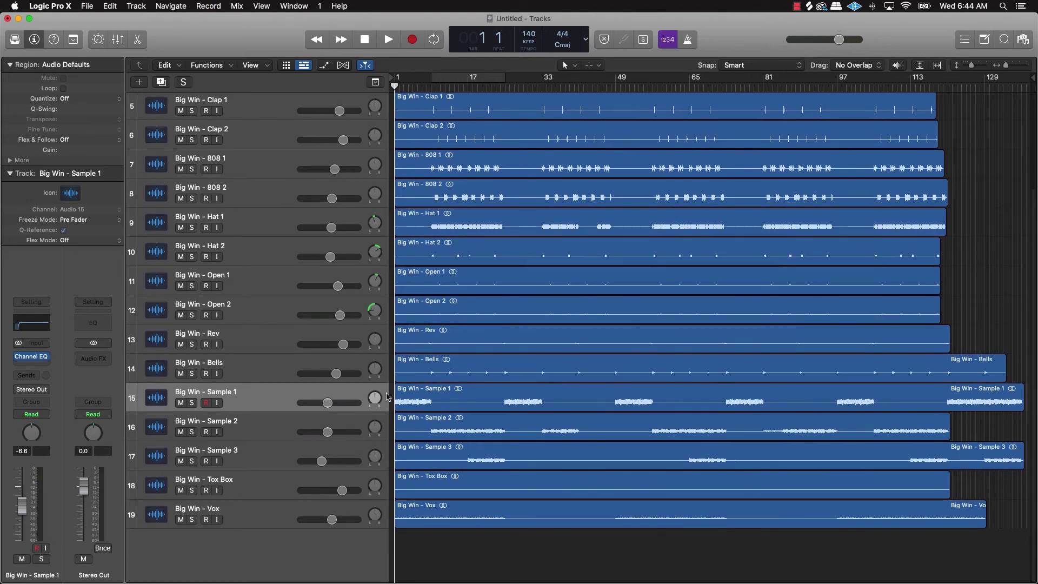
Step: Pan the sample, Tox Box and Vox tracks slightly off centre, with Sample 2 at +6
click(373, 398)
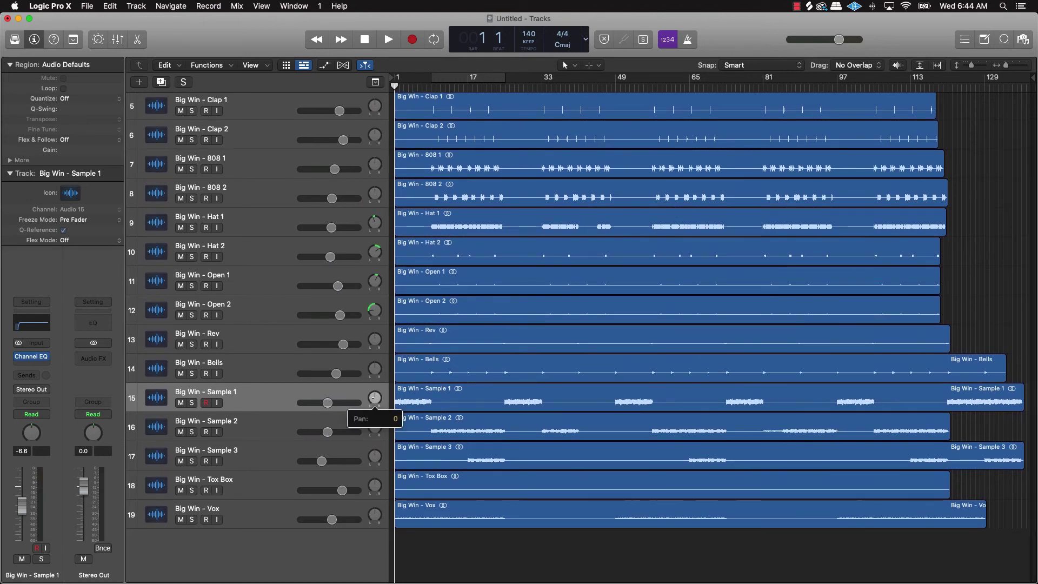
drag(374, 427, 374, 425)
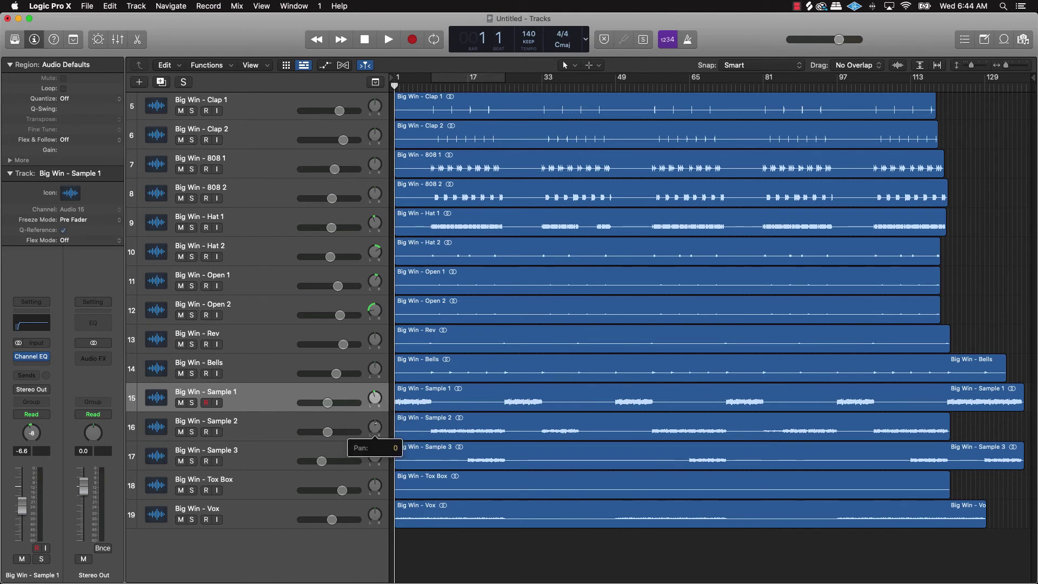
click(375, 455)
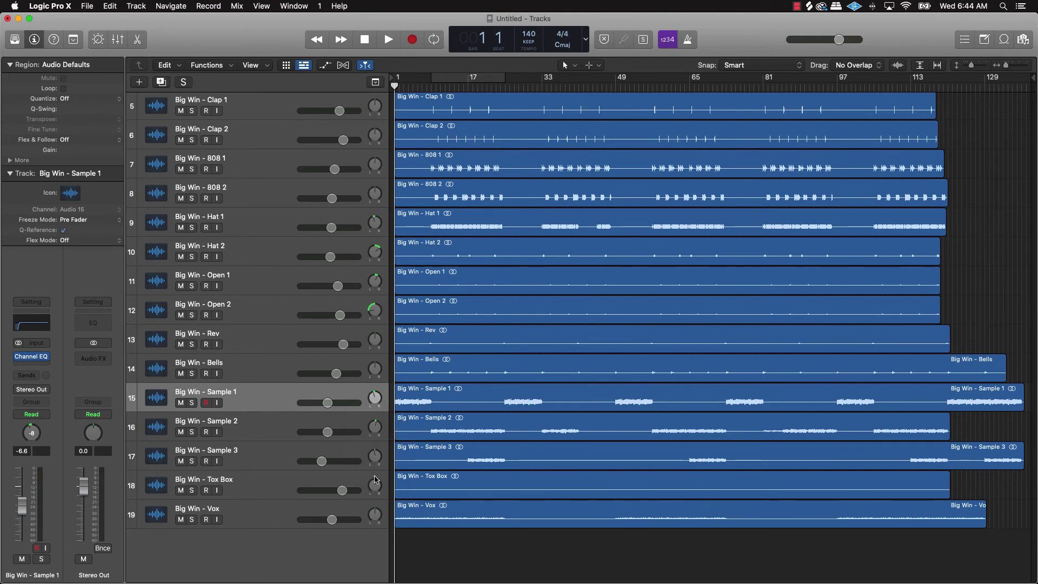
drag(374, 485, 374, 483)
drag(377, 518, 378, 516)
Step: During playback, insert a stereo MV2 on Sample 1, lowering the high level to about -2.8 and raising the low level to about 2
key(space)
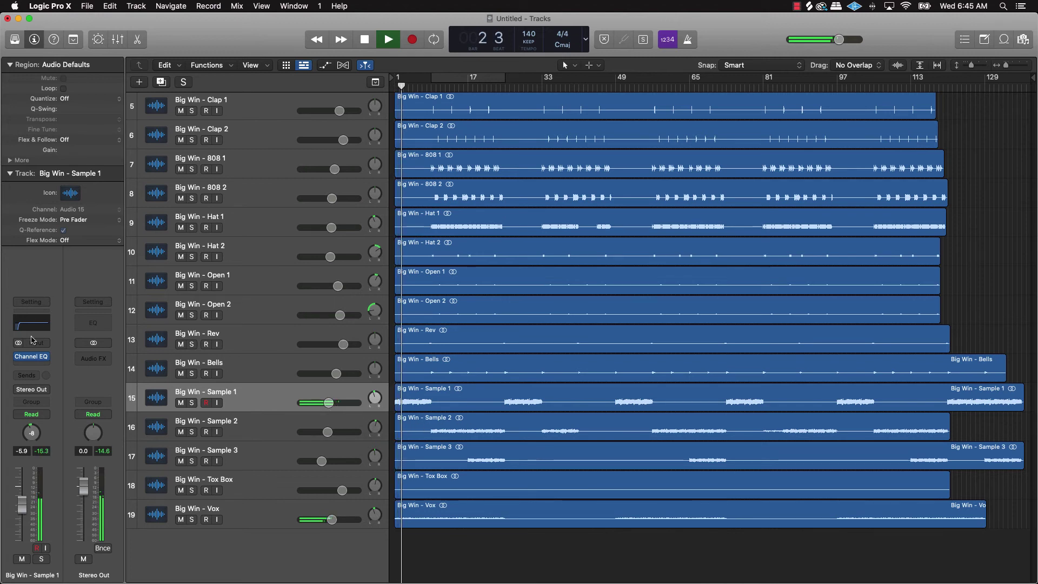
click(32, 365)
mouse_move(55, 411)
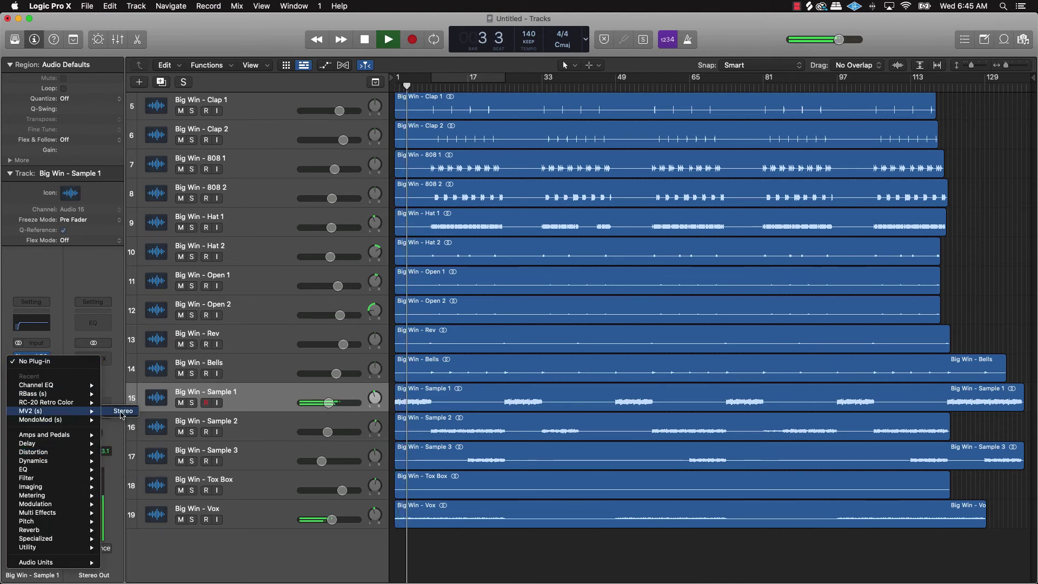
click(122, 414)
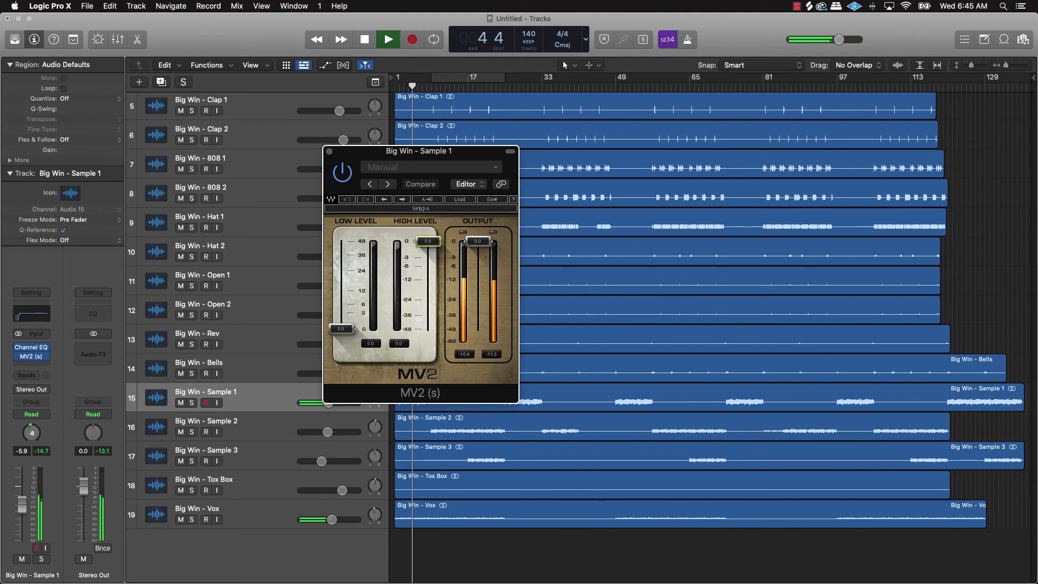
drag(428, 241, 428, 258)
drag(341, 329, 341, 317)
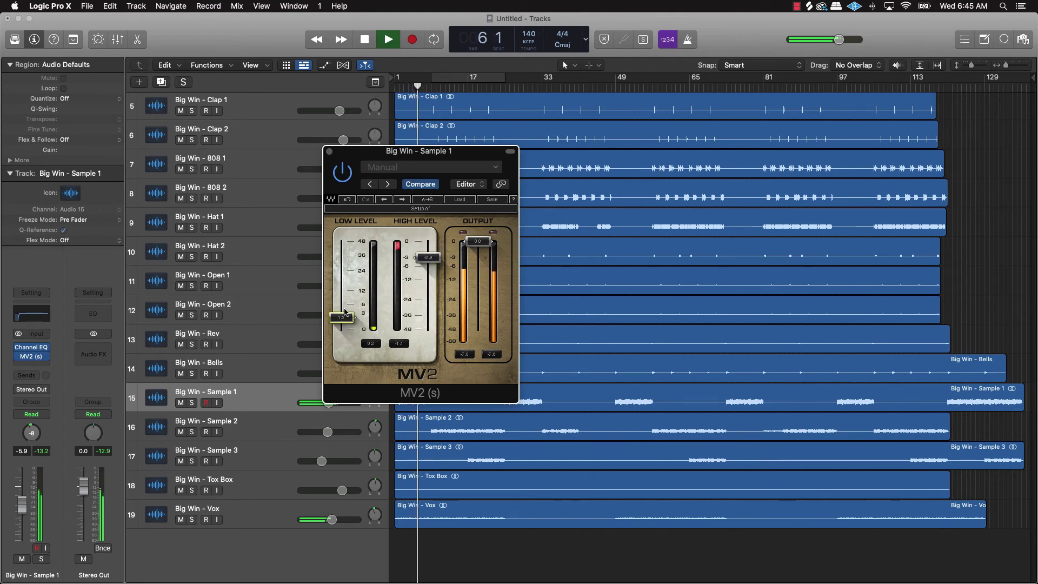
click(330, 151)
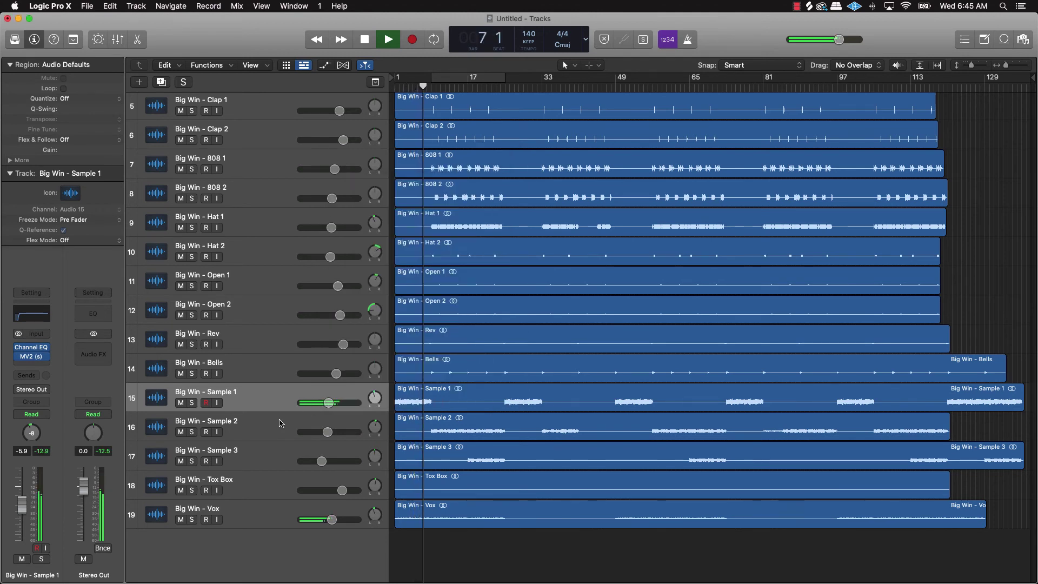
Step: Insert a stereo MV2 on Sample 2, lowering the high level to about -2 and raising the low level to about 2
click(278, 425)
click(38, 367)
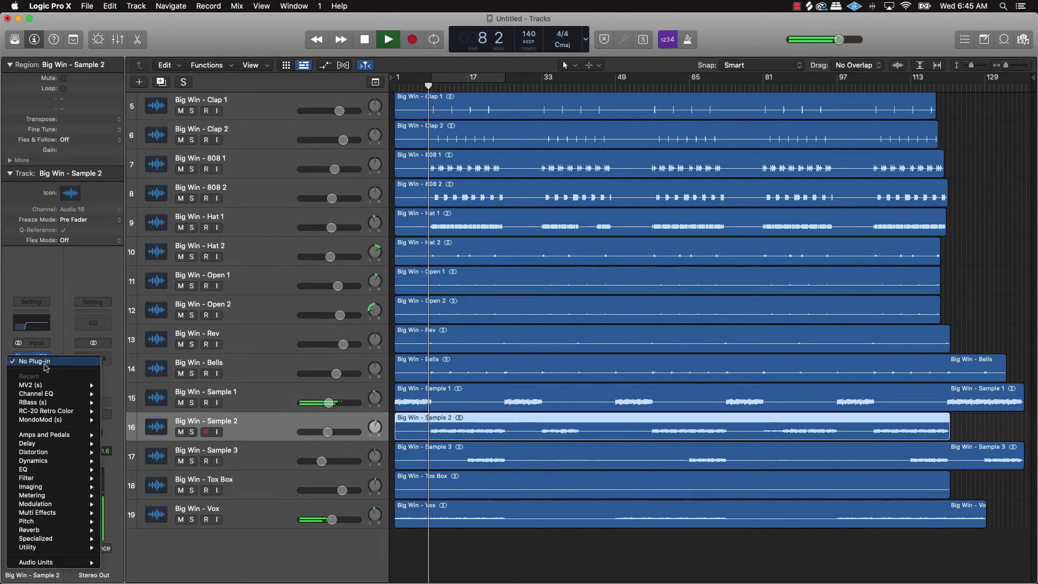
mouse_move(81, 385)
click(123, 384)
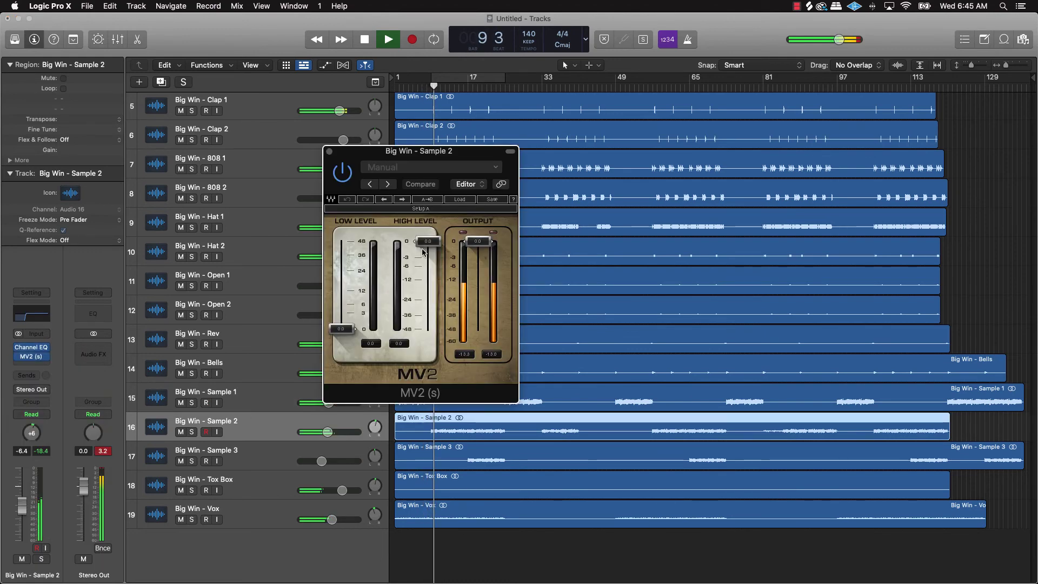
drag(427, 242, 427, 254)
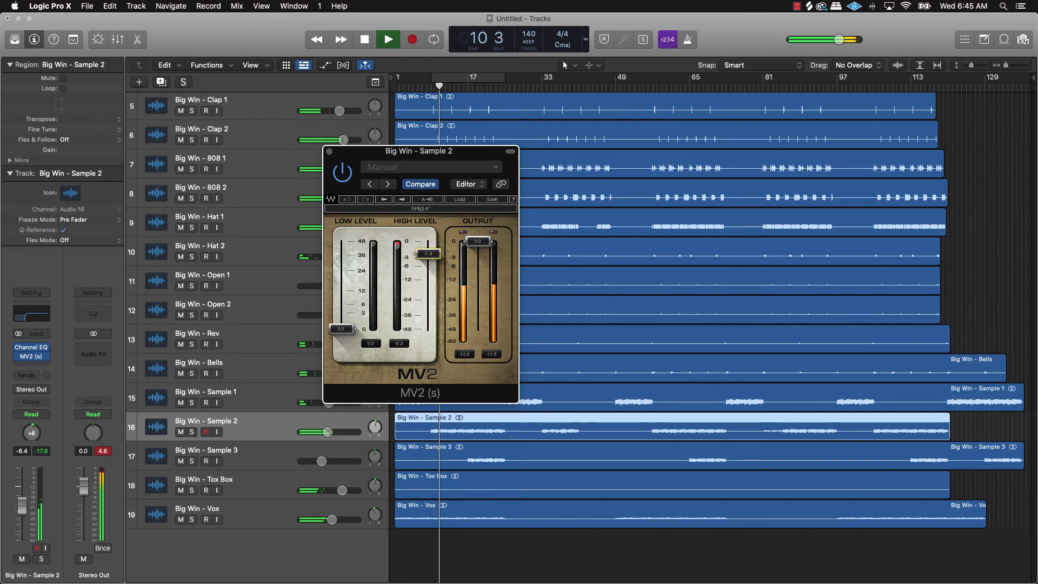
drag(341, 329, 341, 315)
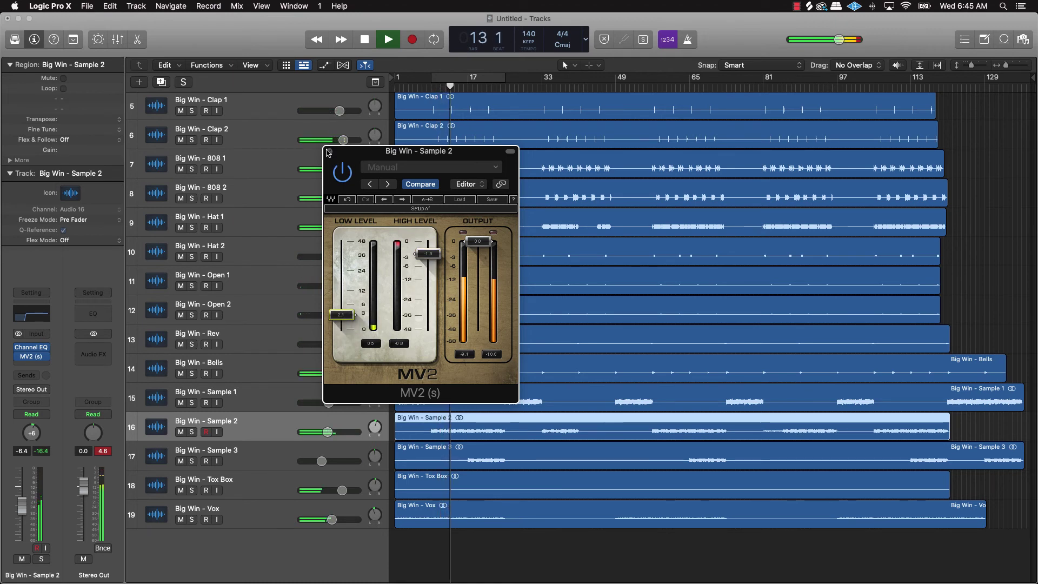
click(329, 150)
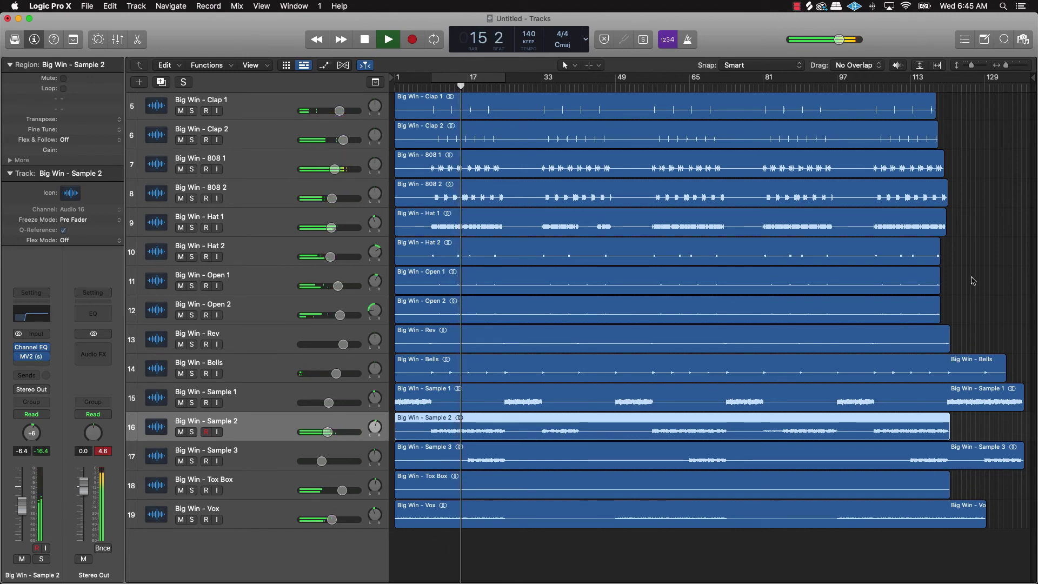
Step: Pan Snare 2 to +4, Snare 3 to -4, Clap 1 to -11 and Clap 2 to +14
scroll(972, 282, up, 4)
scroll(972, 282, down, 3)
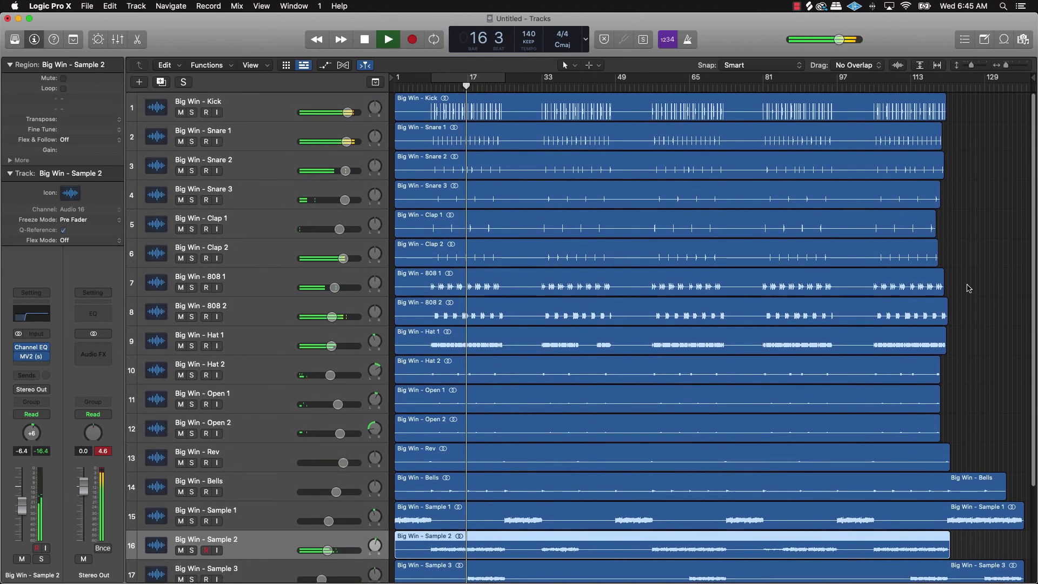
scroll(968, 286, down, 1)
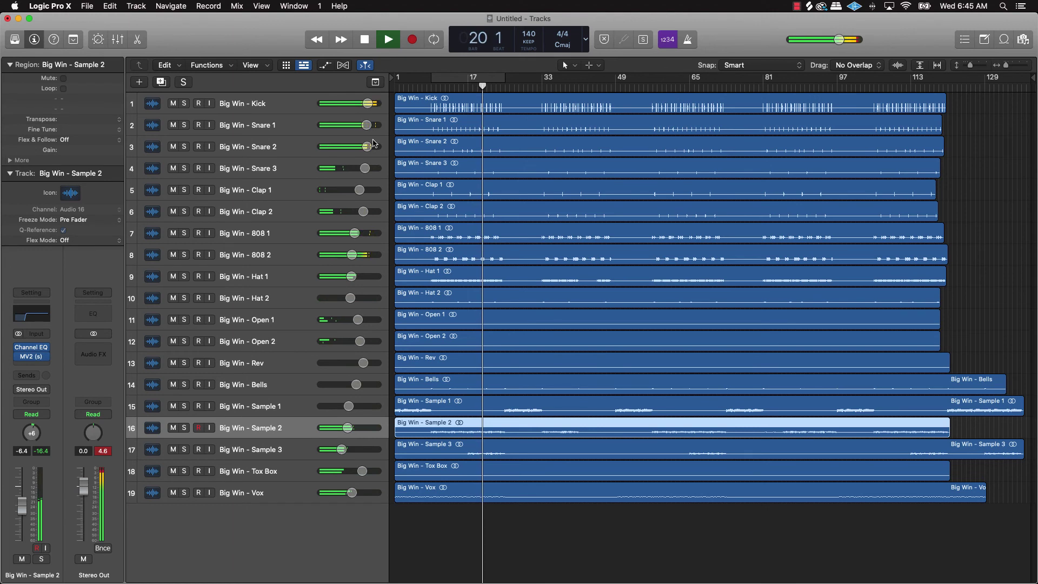
click(294, 152)
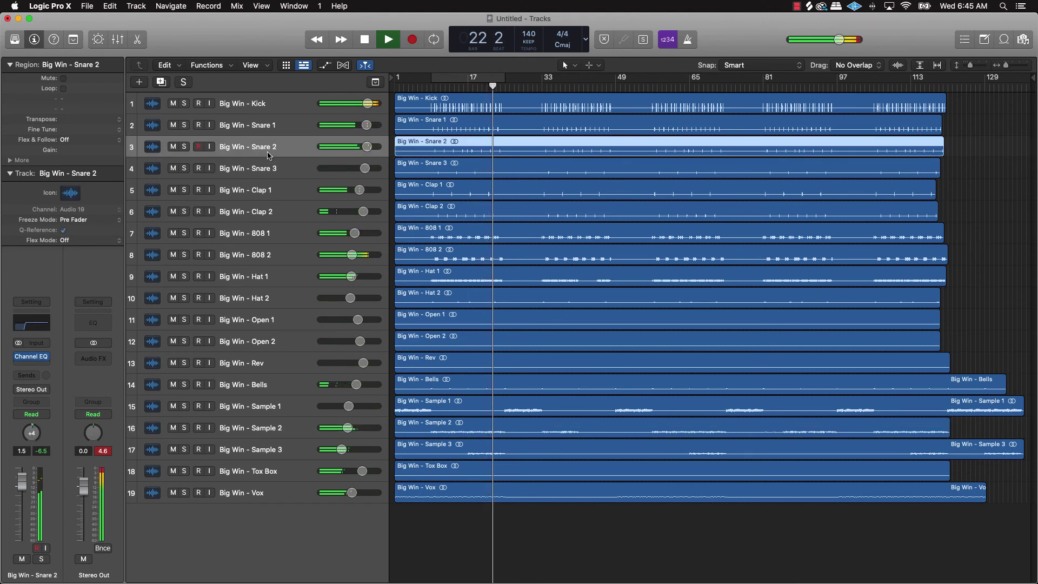
key(Down)
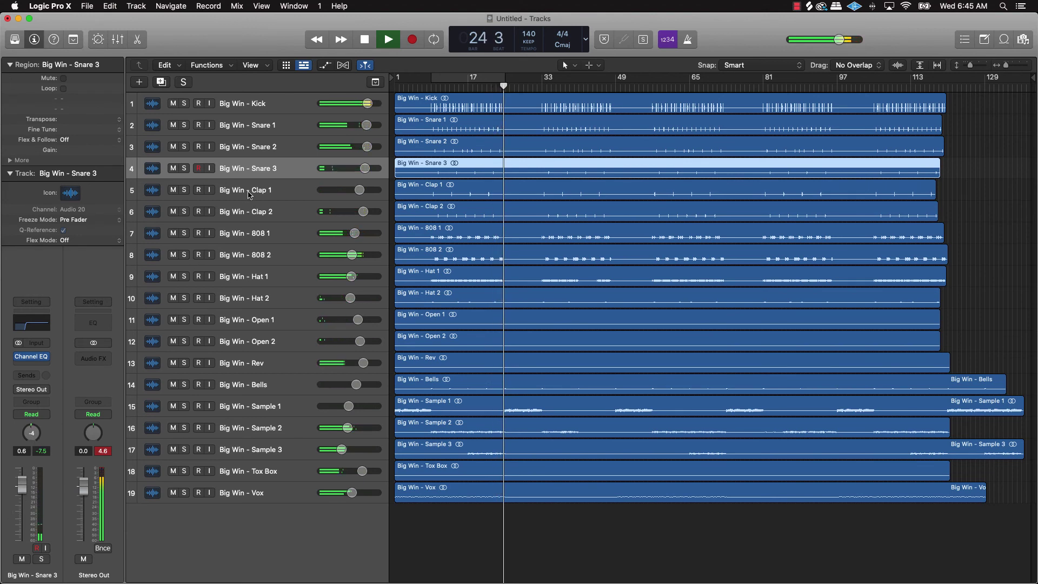
click(250, 196)
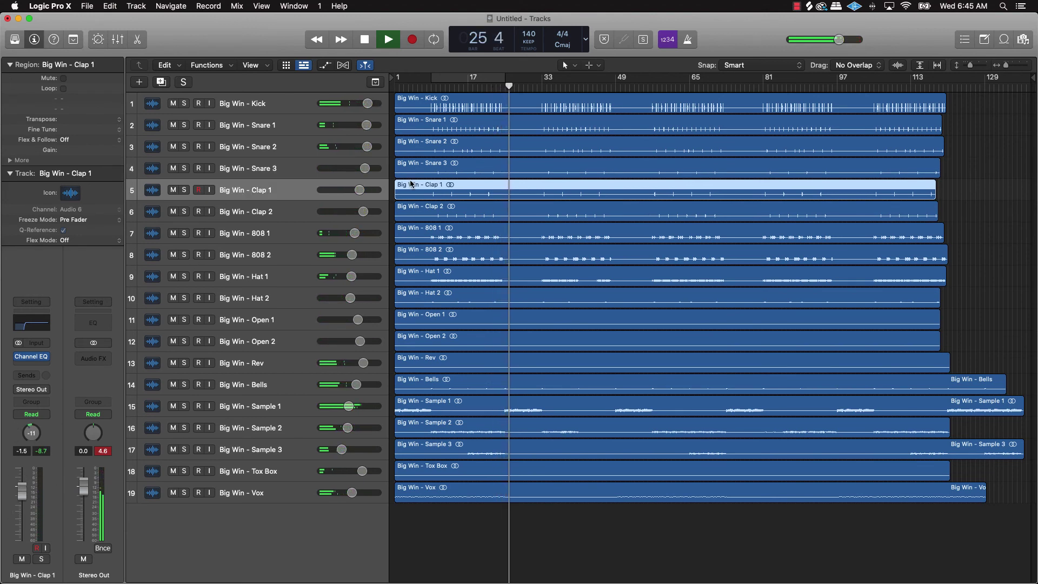
key(Down)
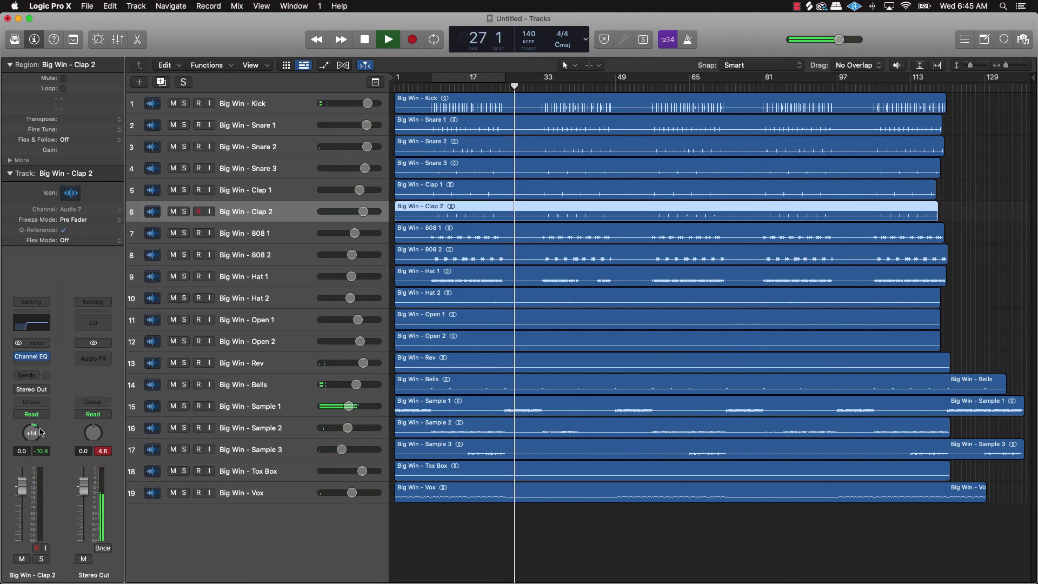
click(477, 520)
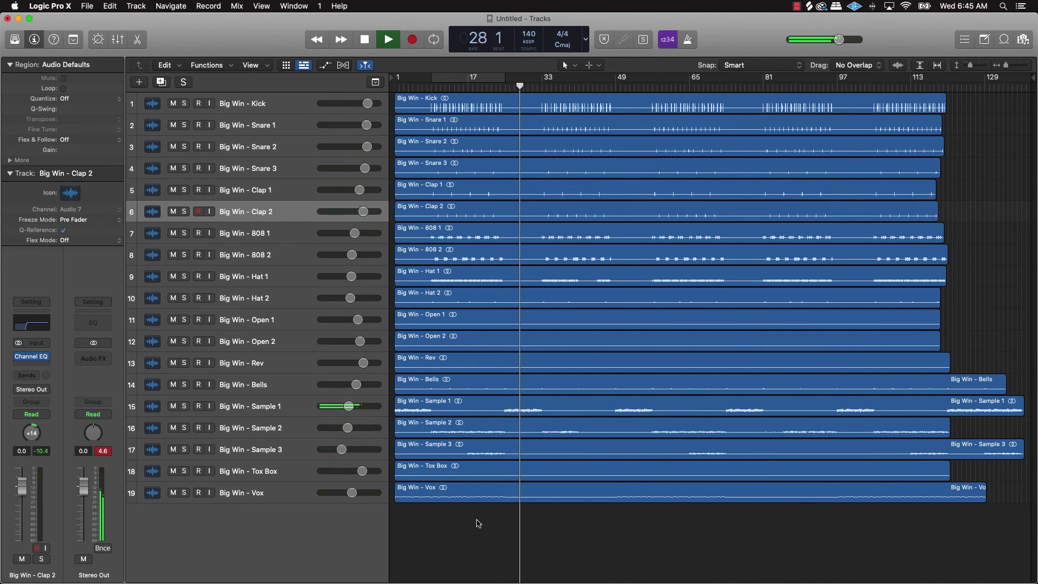